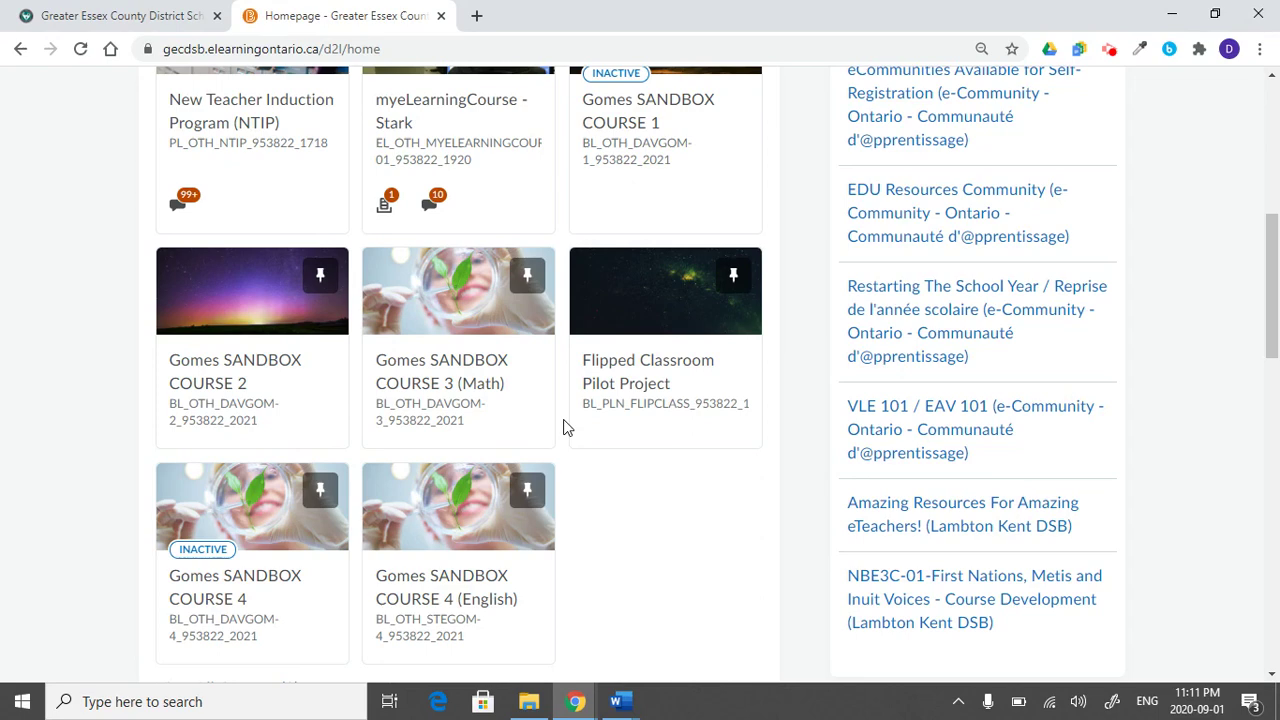
# - Search the course list for "sandbox 121" and pin SANDBOX COURSE 121
pyautogui.scroll(5, 563, 427)
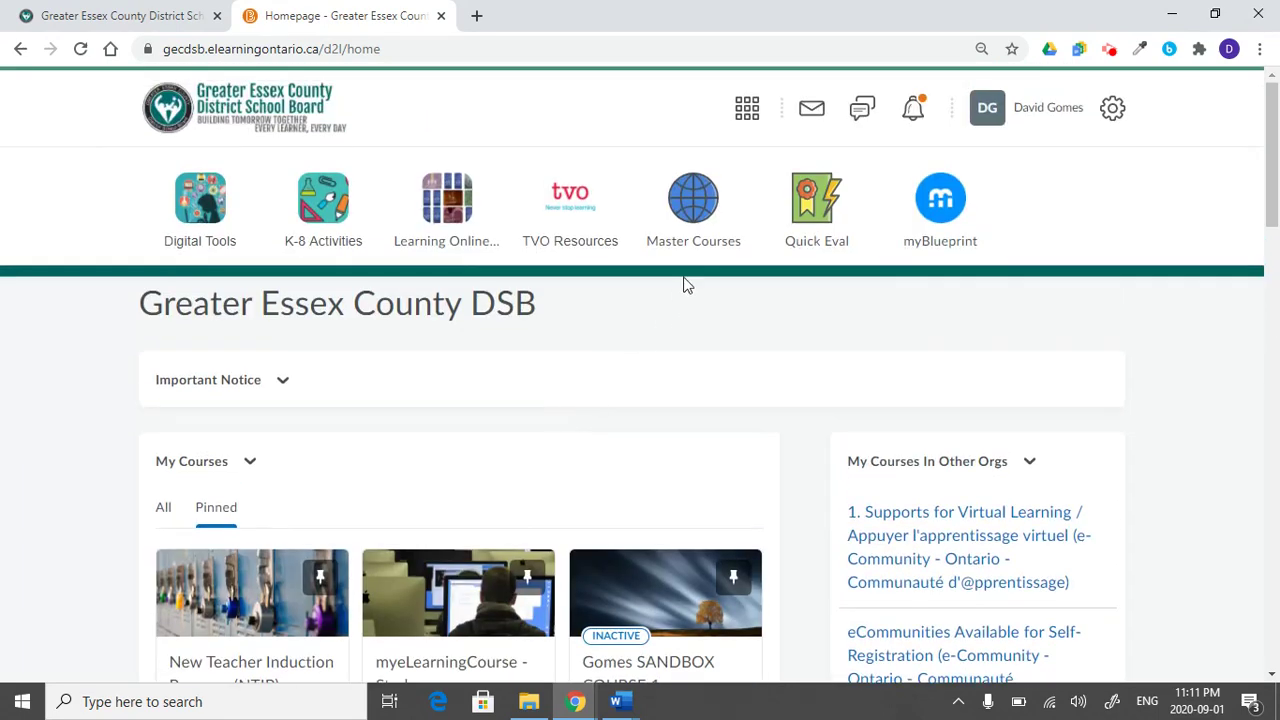
pyautogui.click(757, 120)
pyautogui.write('sandbox 121')
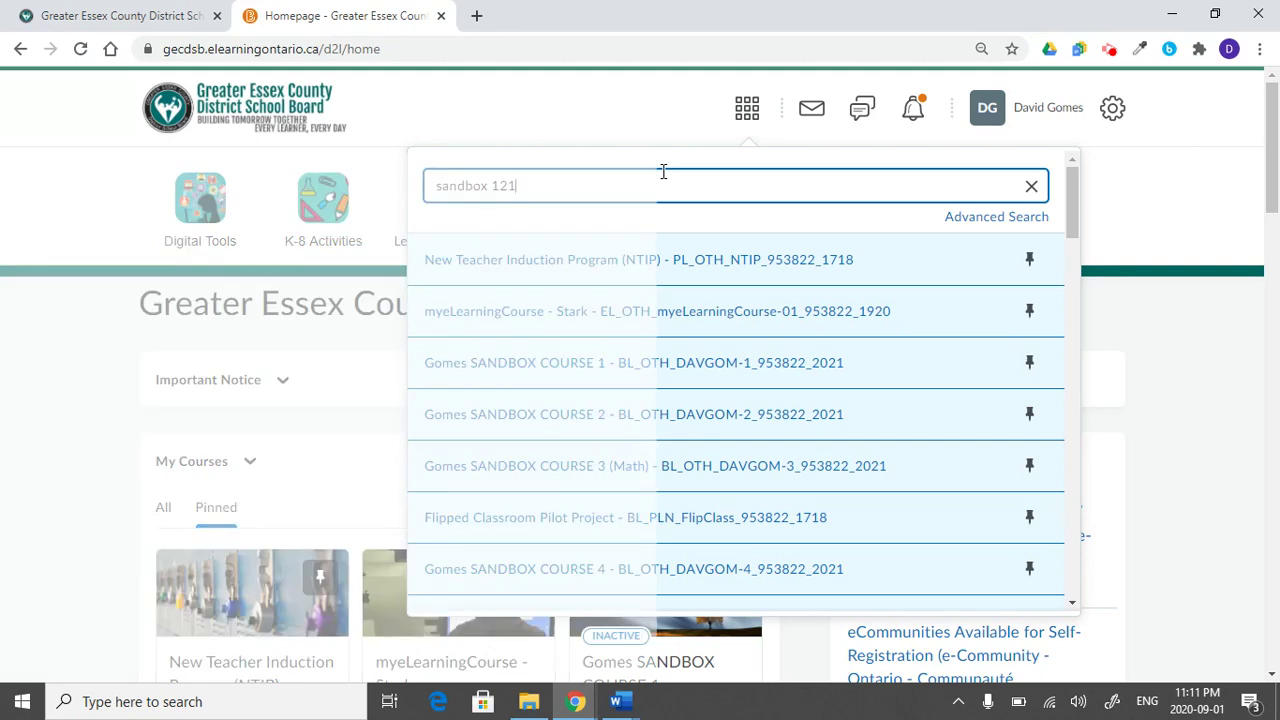
pyautogui.click(1046, 416)
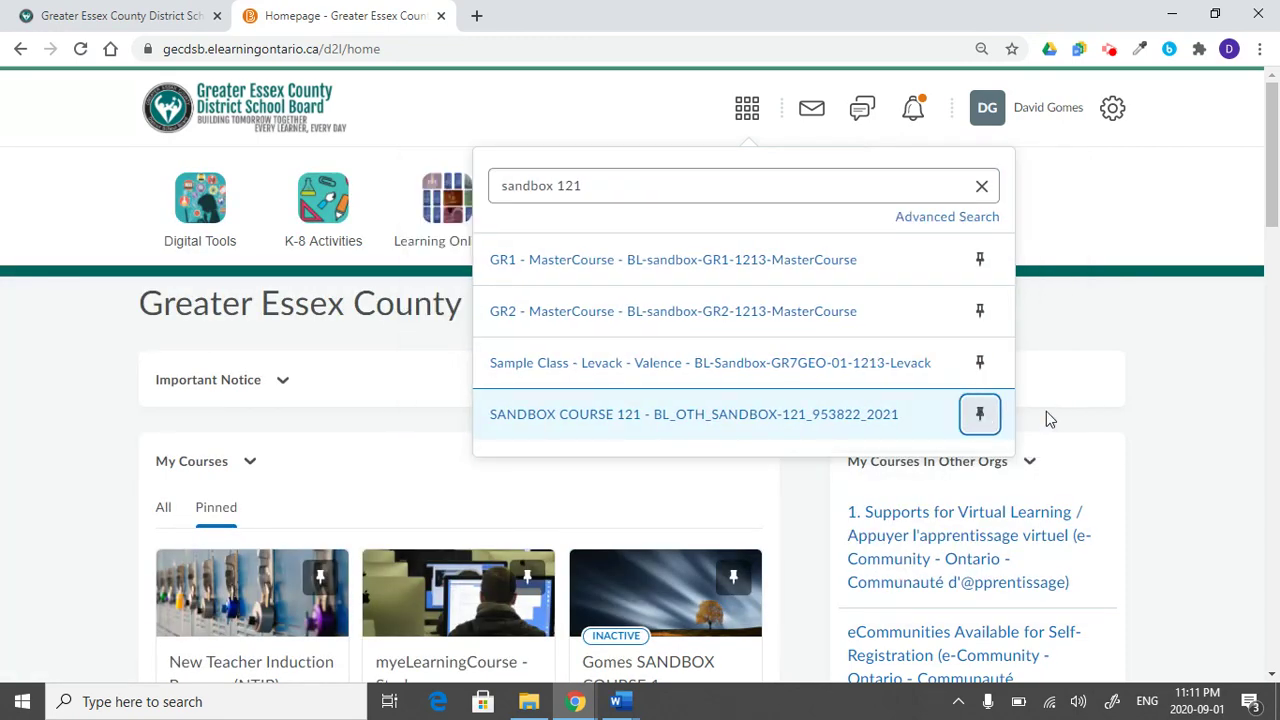
pyautogui.click(812, 490)
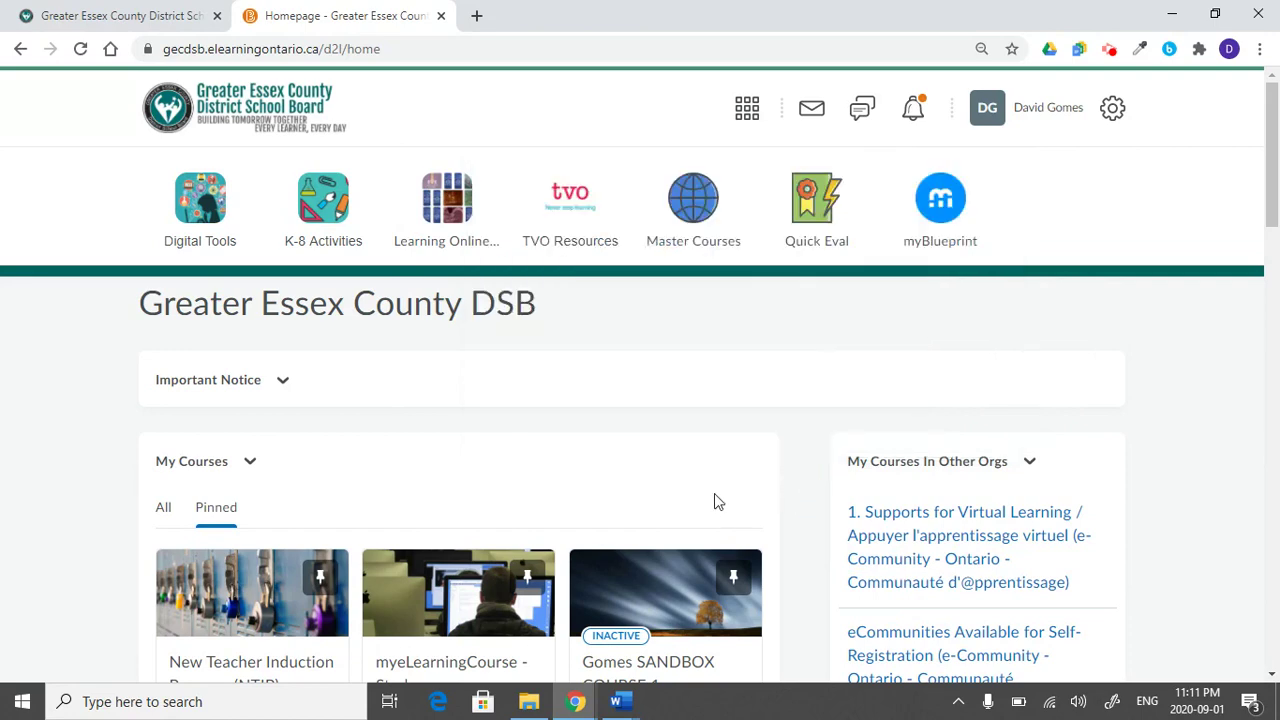
# - Open SANDBOX COURSE 121 from the pinned courses and look over its homepage
pyautogui.scroll(-7, 726, 418)
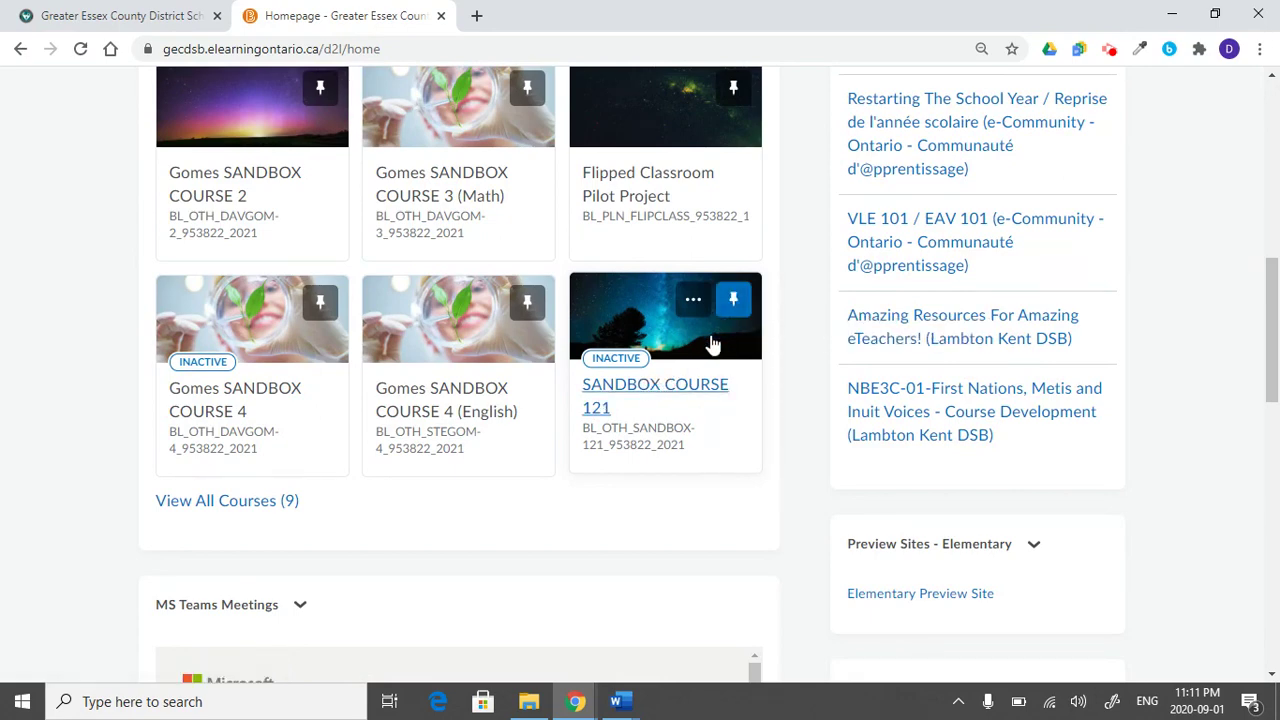
pyautogui.click(648, 390)
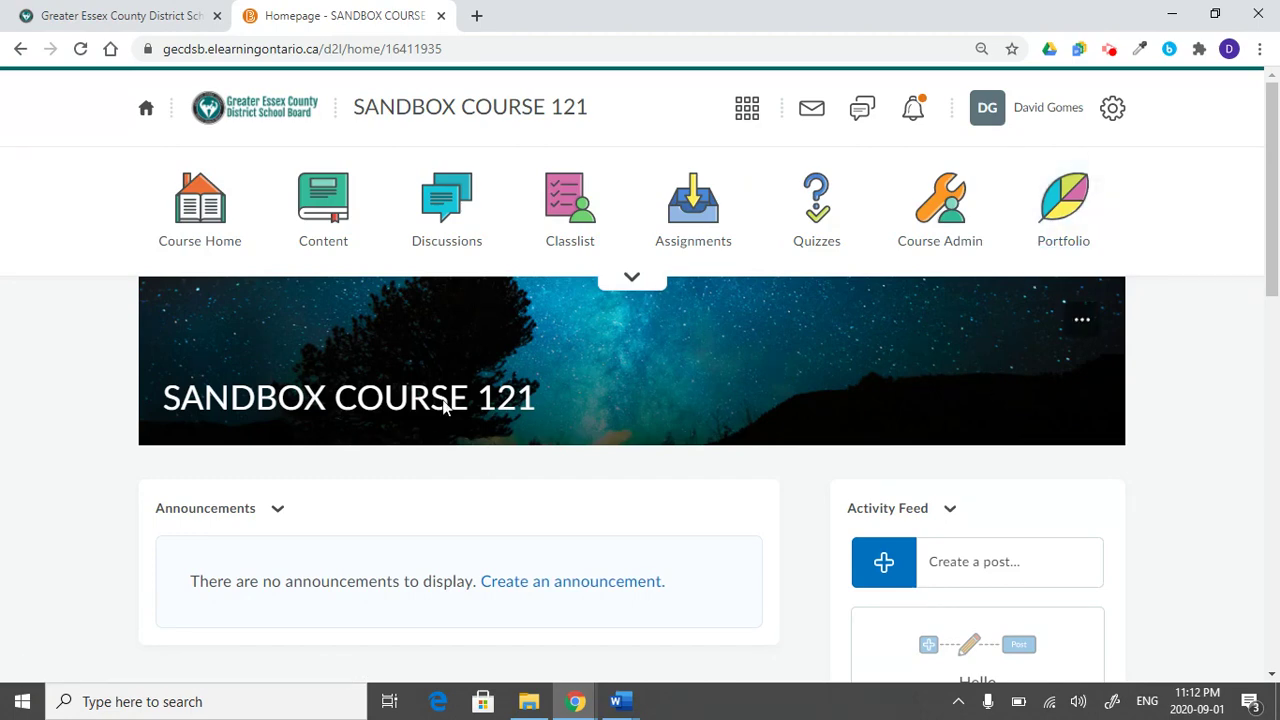
pyautogui.scroll(-9, 818, 490)
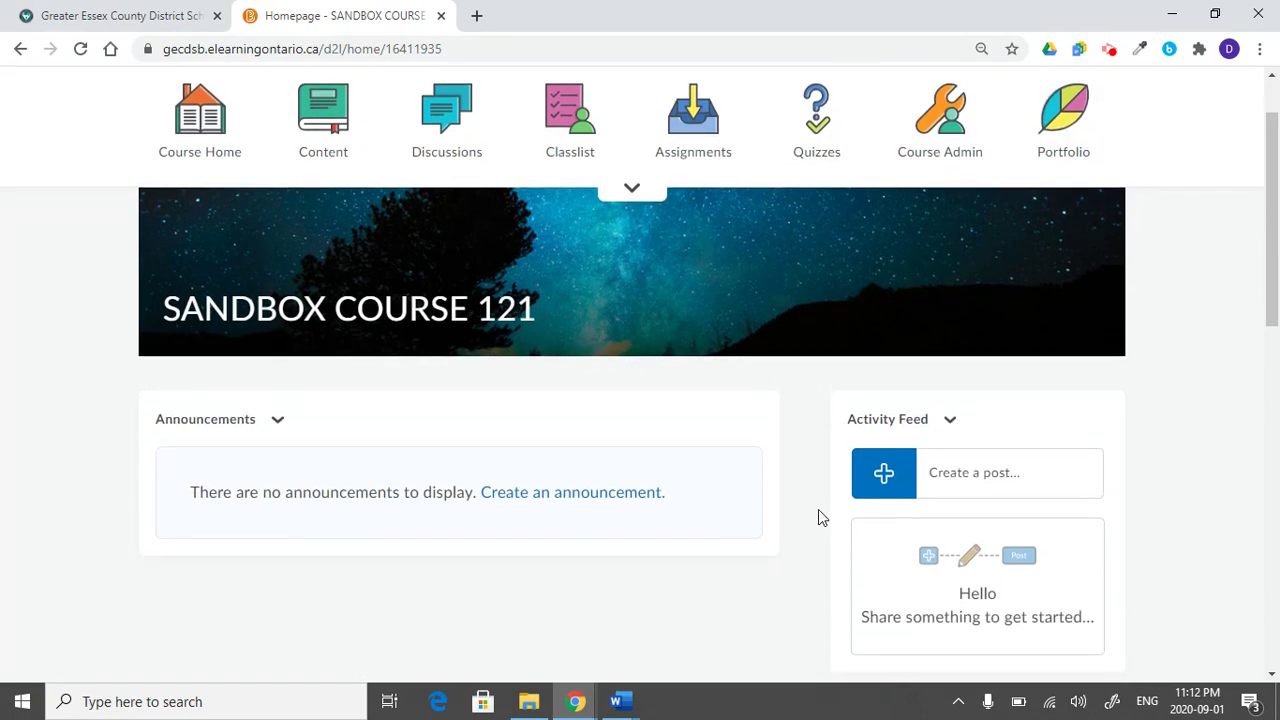
pyautogui.scroll(-2, 815, 521)
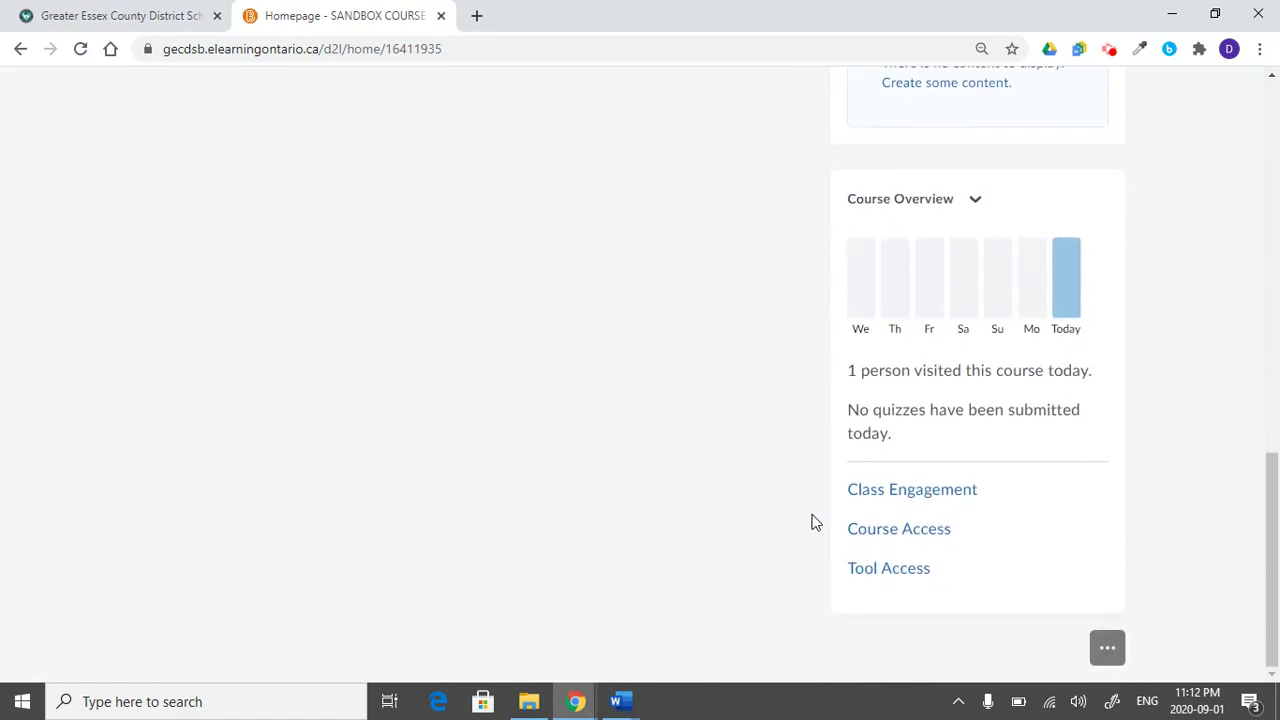
pyautogui.scroll(8, 815, 521)
pyautogui.scroll(3, 815, 521)
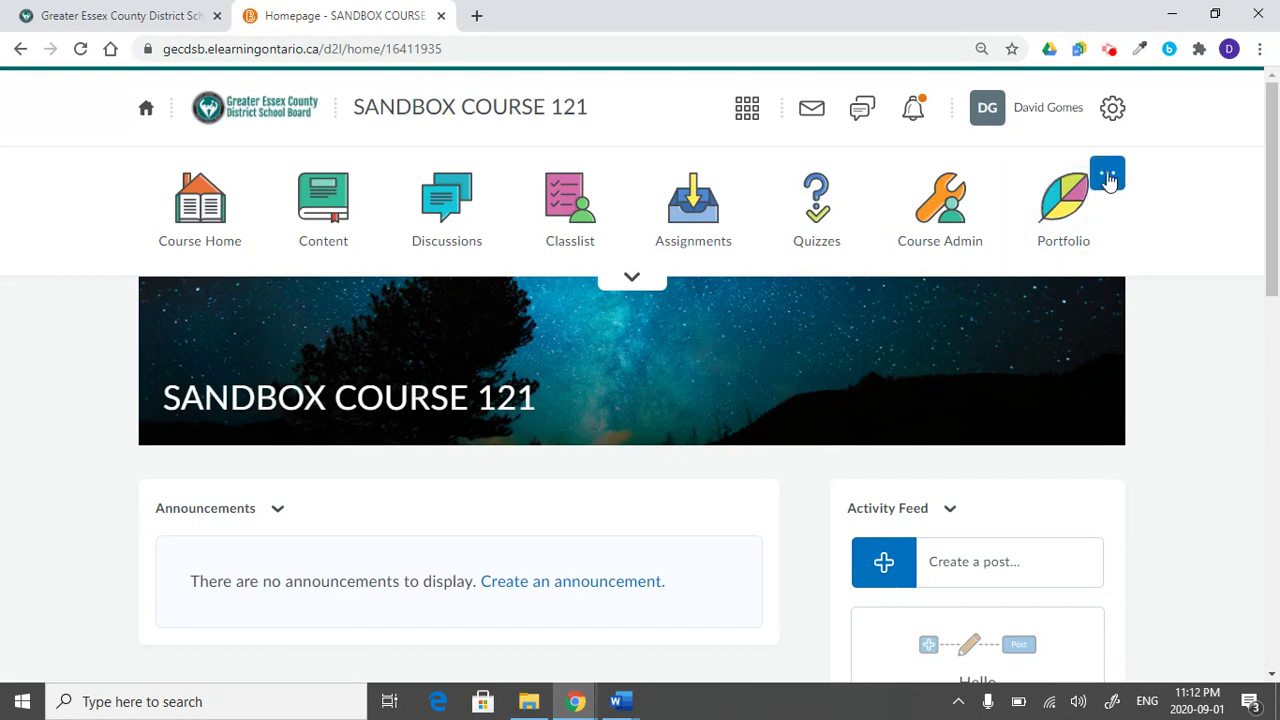
# - Create an editable copy of the shared course navbar and name it with the teacher's surname followed by "Navbar"
pyautogui.click(1108, 178)
pyautogui.click(1092, 240)
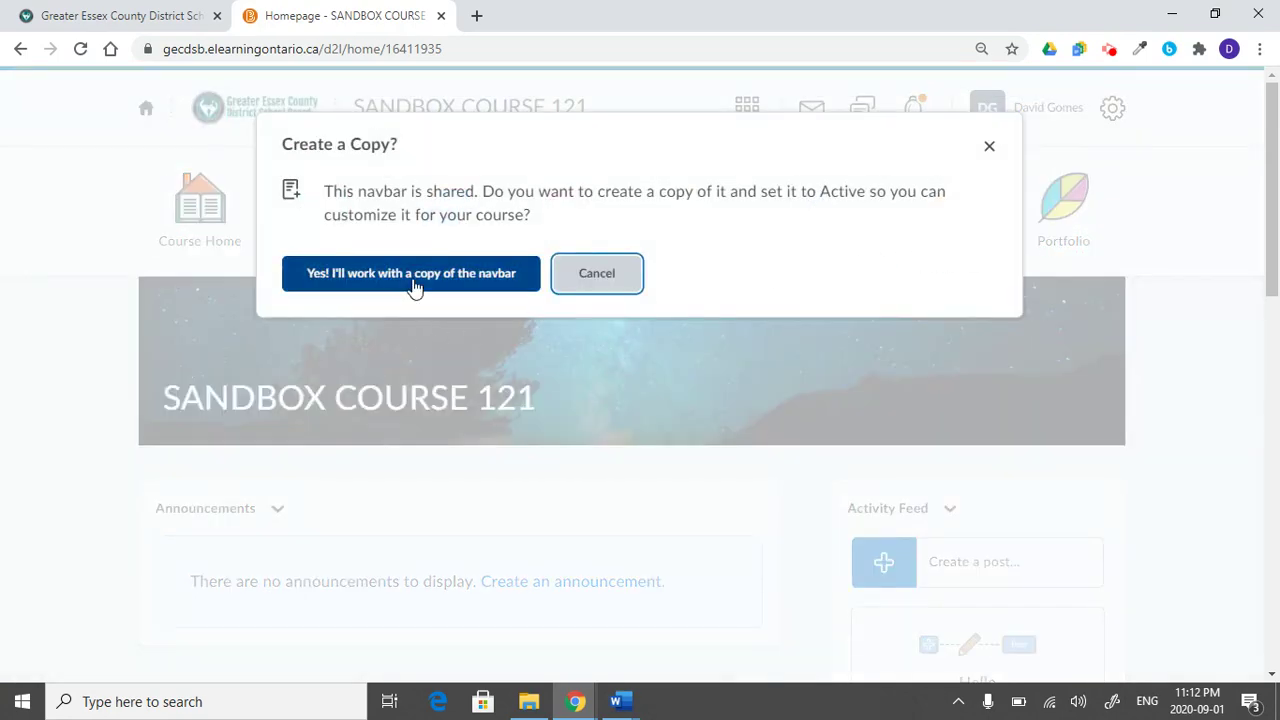
pyautogui.click(414, 276)
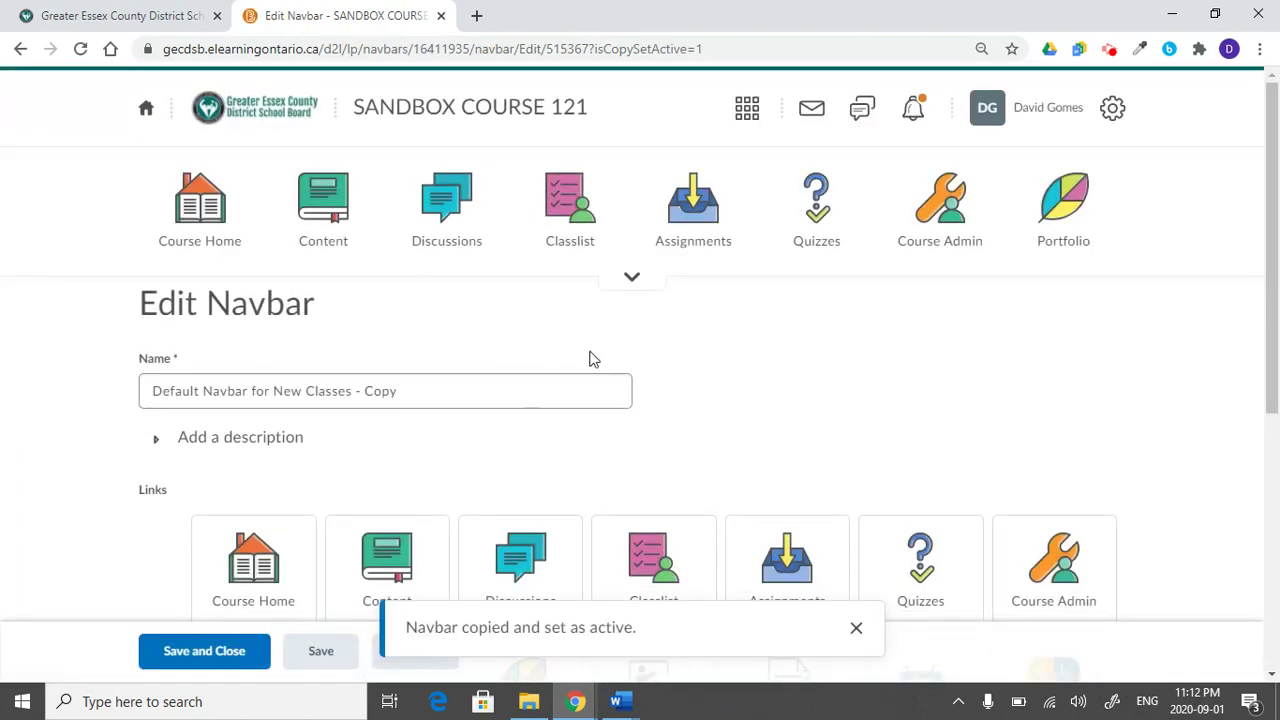
pyautogui.moveTo(454, 392); pyautogui.dragTo(52, 412)
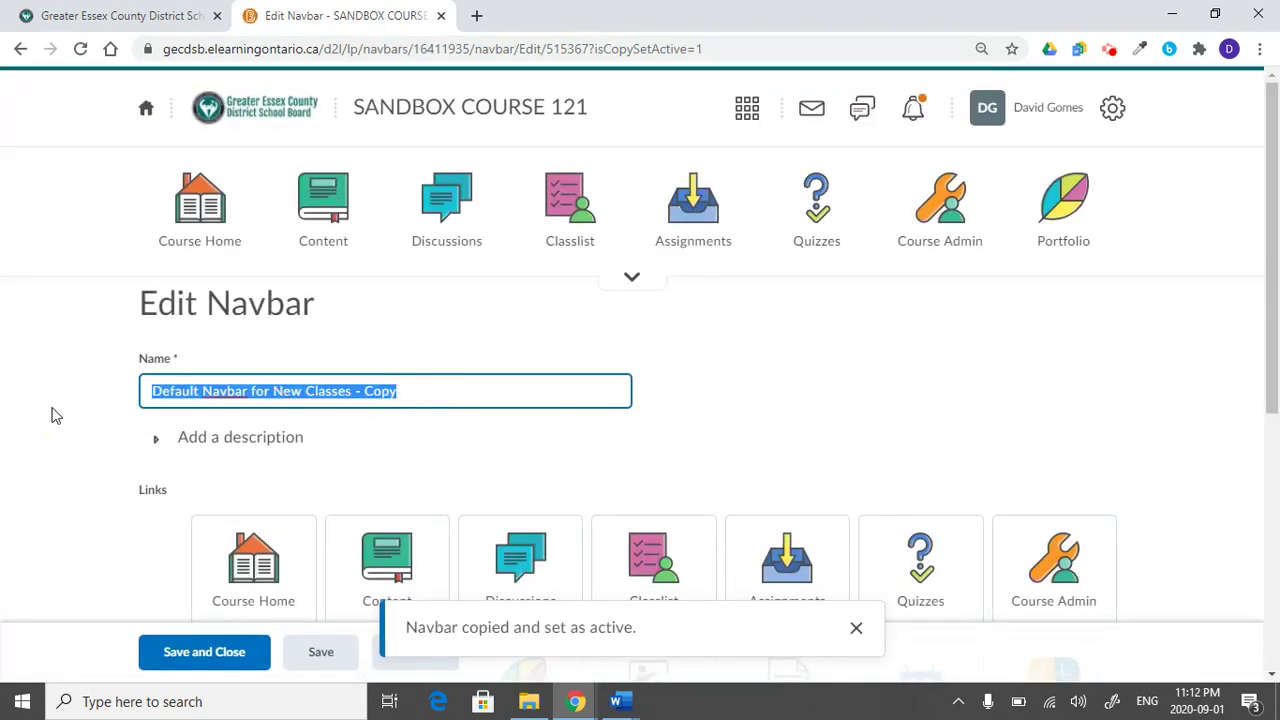
pyautogui.write('Gomes Navbar')
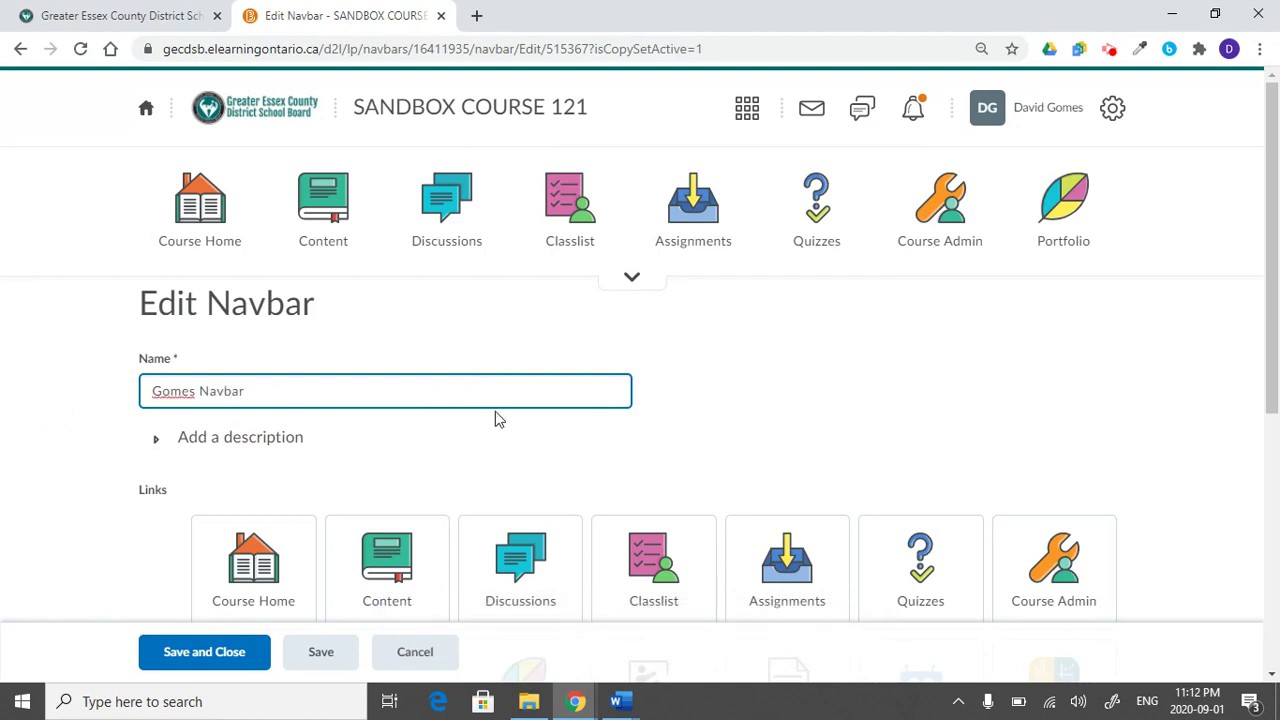
# - Remove the navbar's Edsby and Quizzes links, and move Virtual Classroom after Course Home and Video Assignments after Content
pyautogui.scroll(-3, 495, 418)
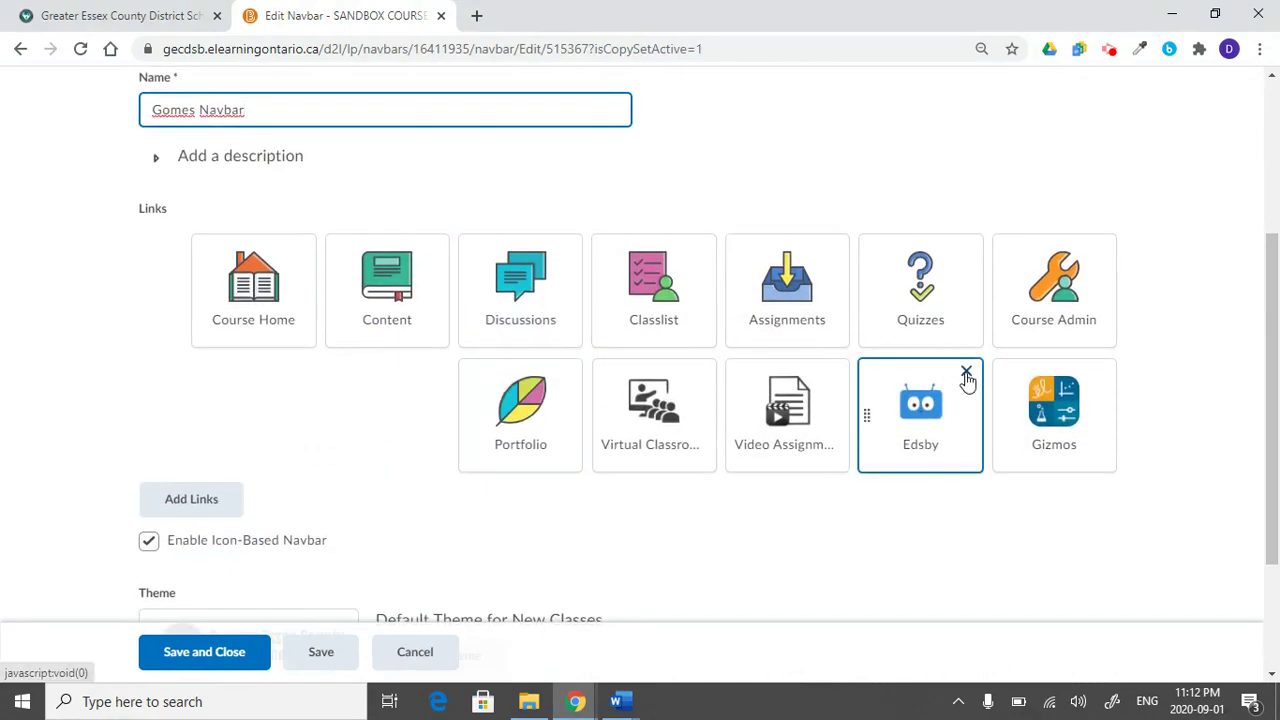
pyautogui.click(966, 373)
pyautogui.click(966, 249)
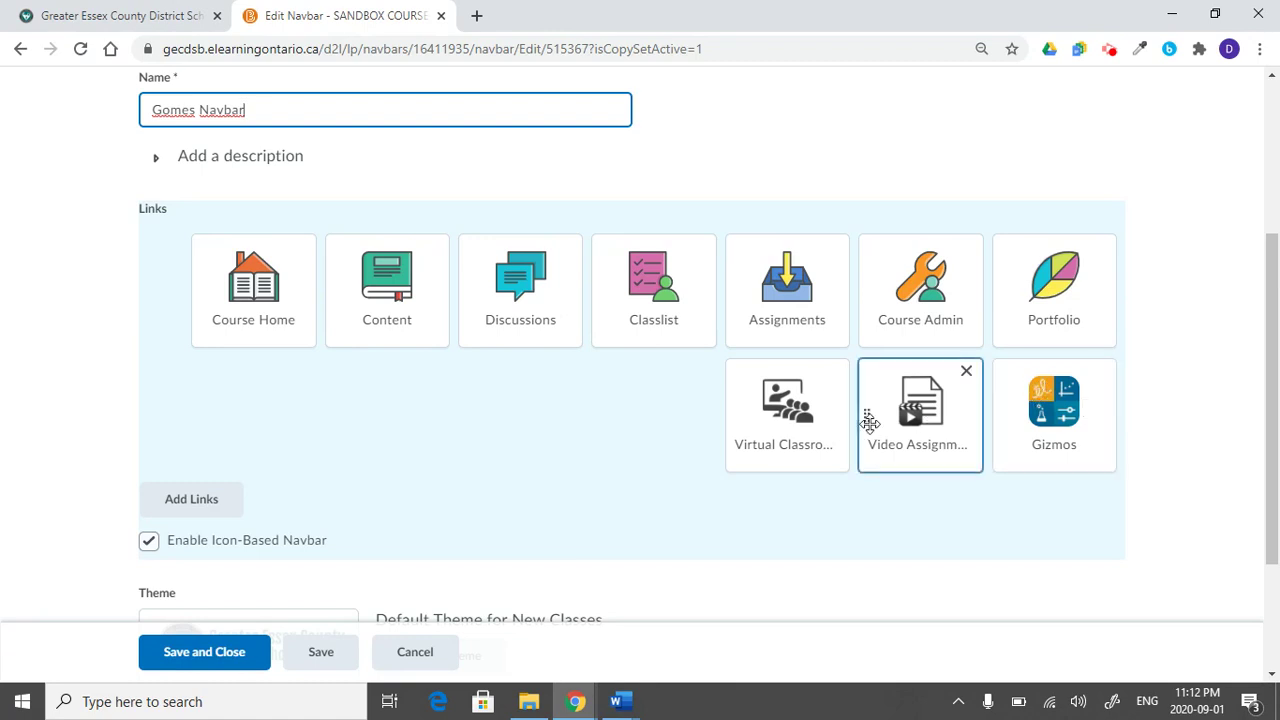
pyautogui.moveTo(808, 414); pyautogui.dragTo(345, 300)
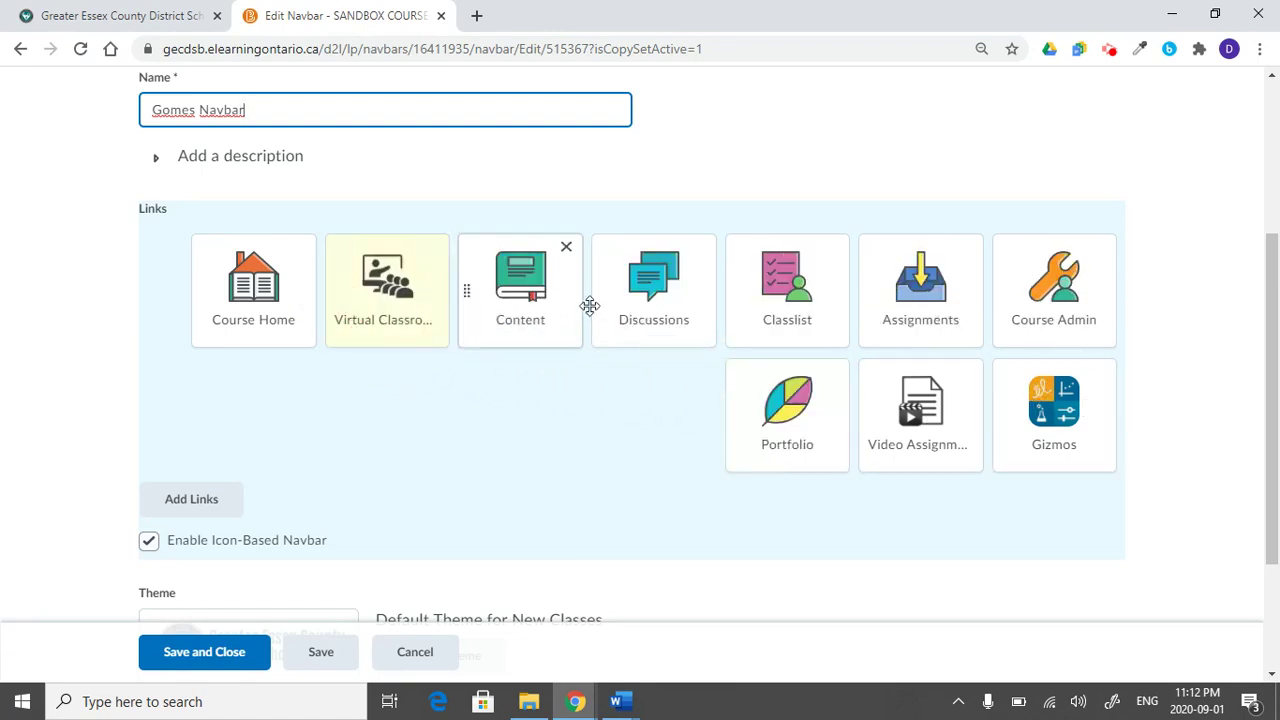
pyautogui.moveTo(908, 417); pyautogui.dragTo(545, 320)
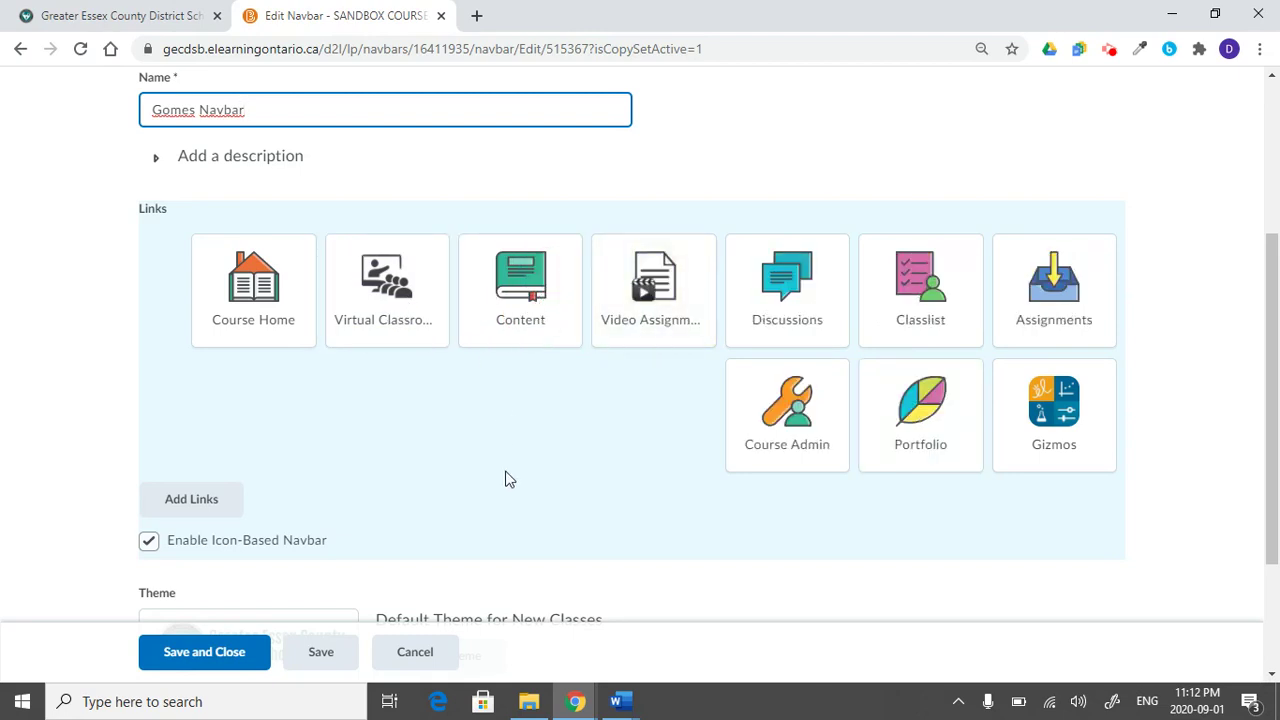
# - Turn the navbar's icon-based display off and back on to compare both styles
pyautogui.click(149, 540)
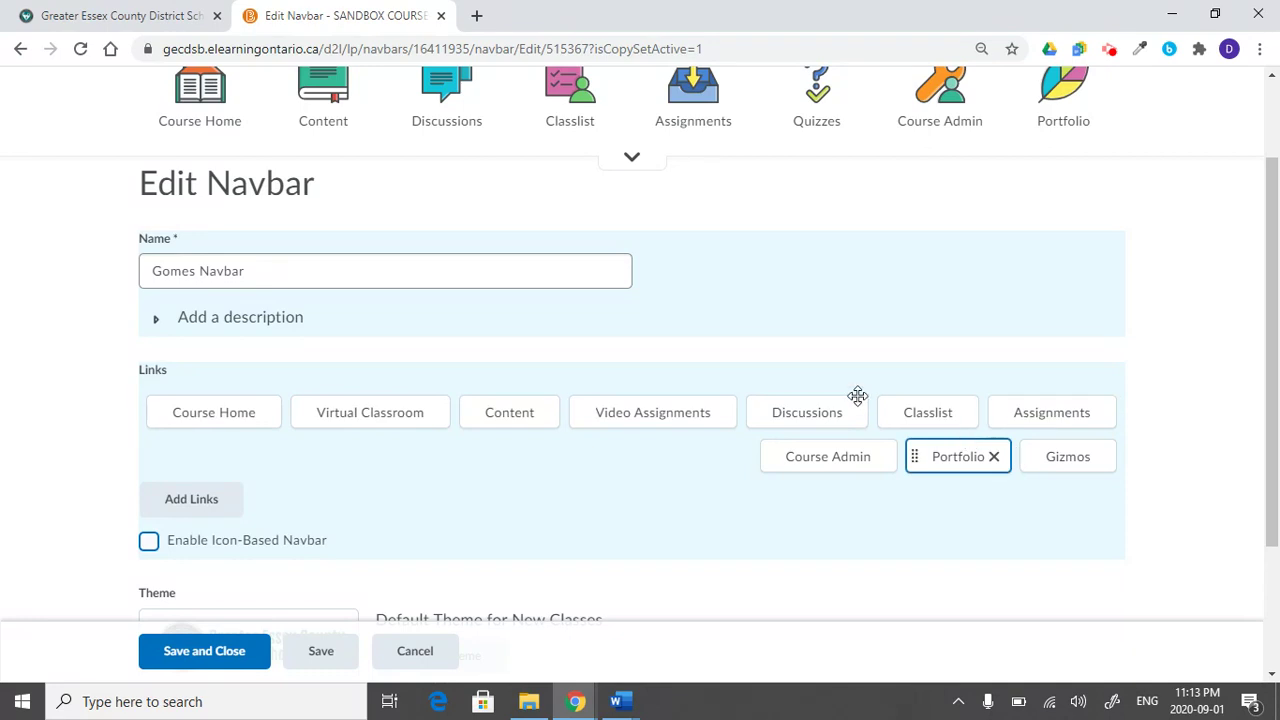
pyautogui.click(149, 542)
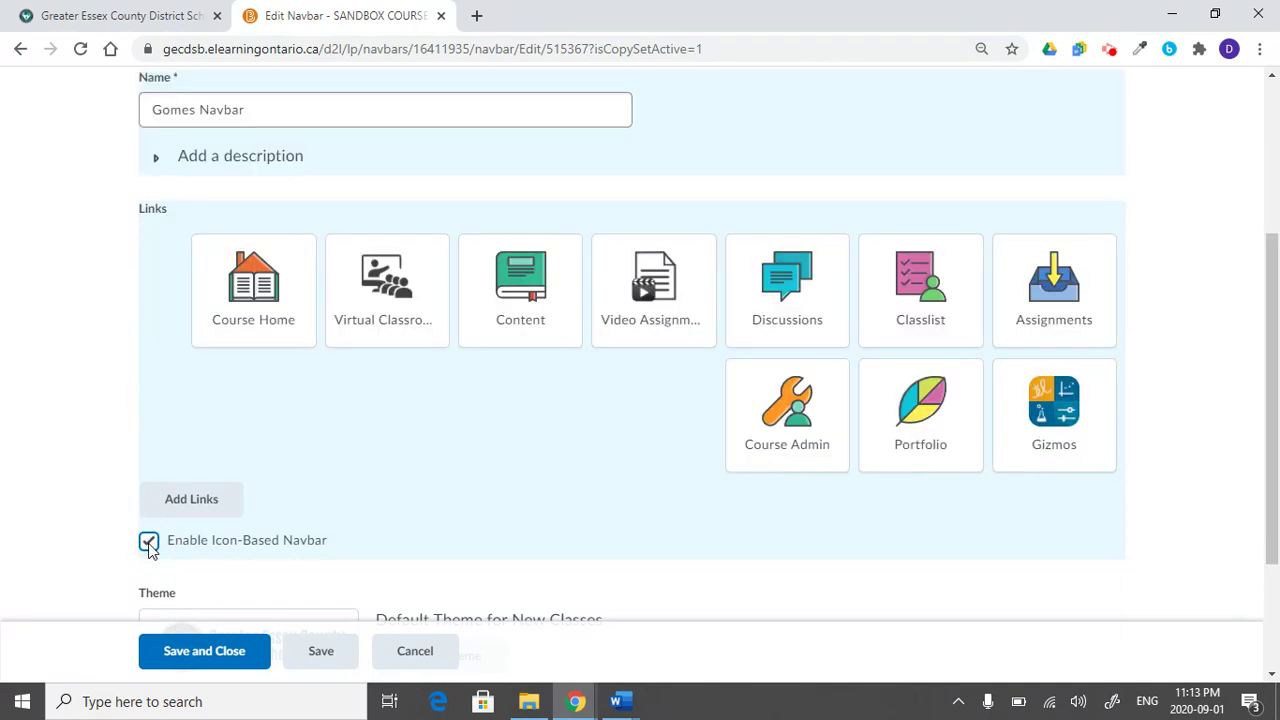
pyautogui.scroll(3, 449, 537)
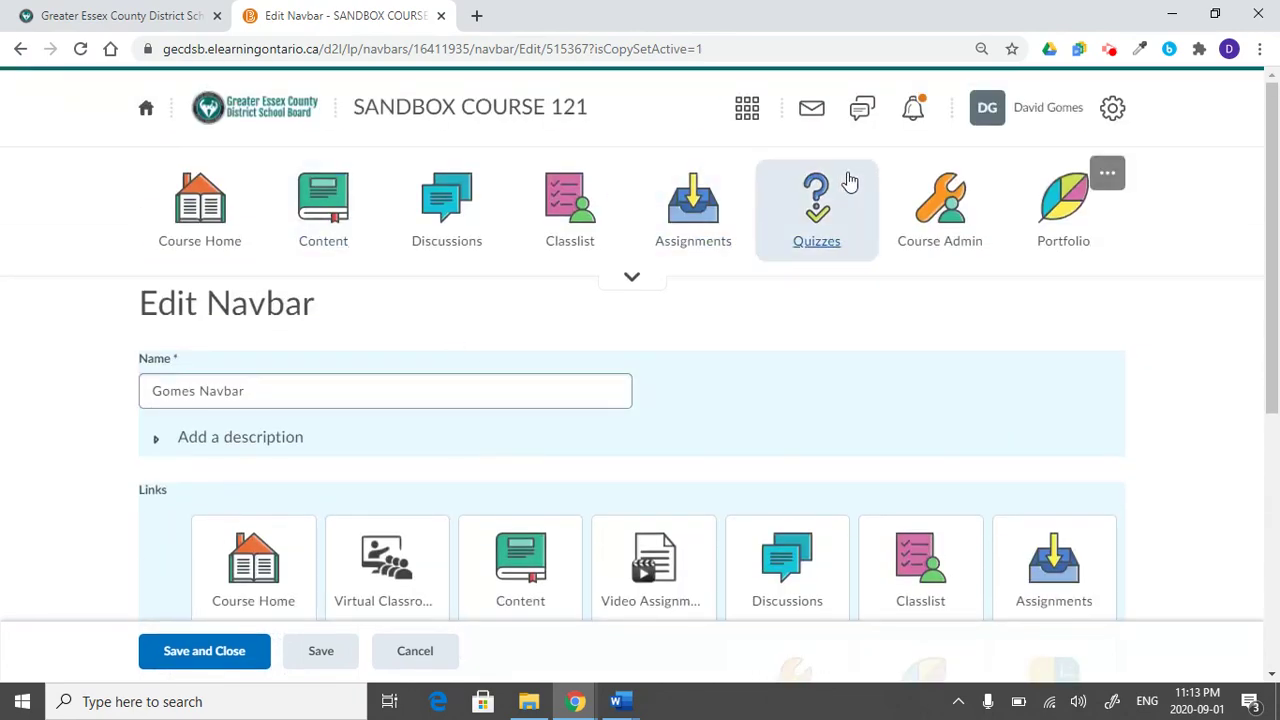
# - Add the Calendar and Class Progress links to the navbar
pyautogui.scroll(-5, 426, 426)
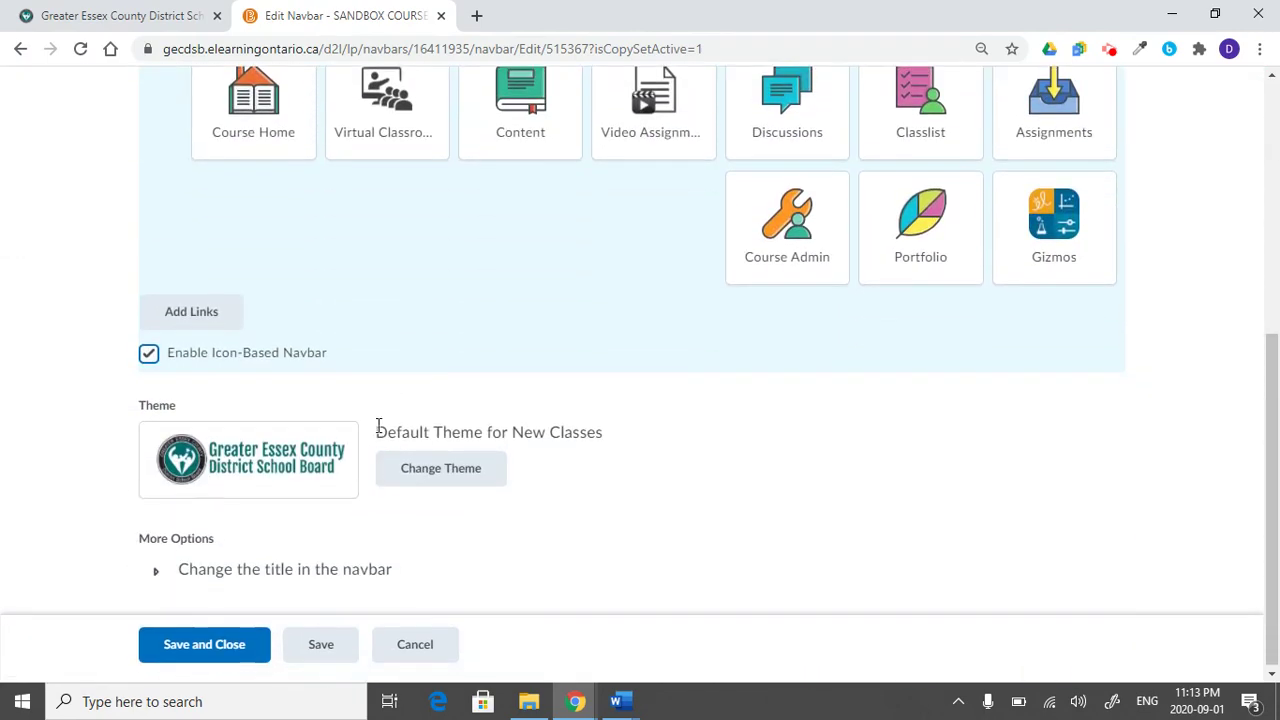
pyautogui.scroll(1, 446, 410)
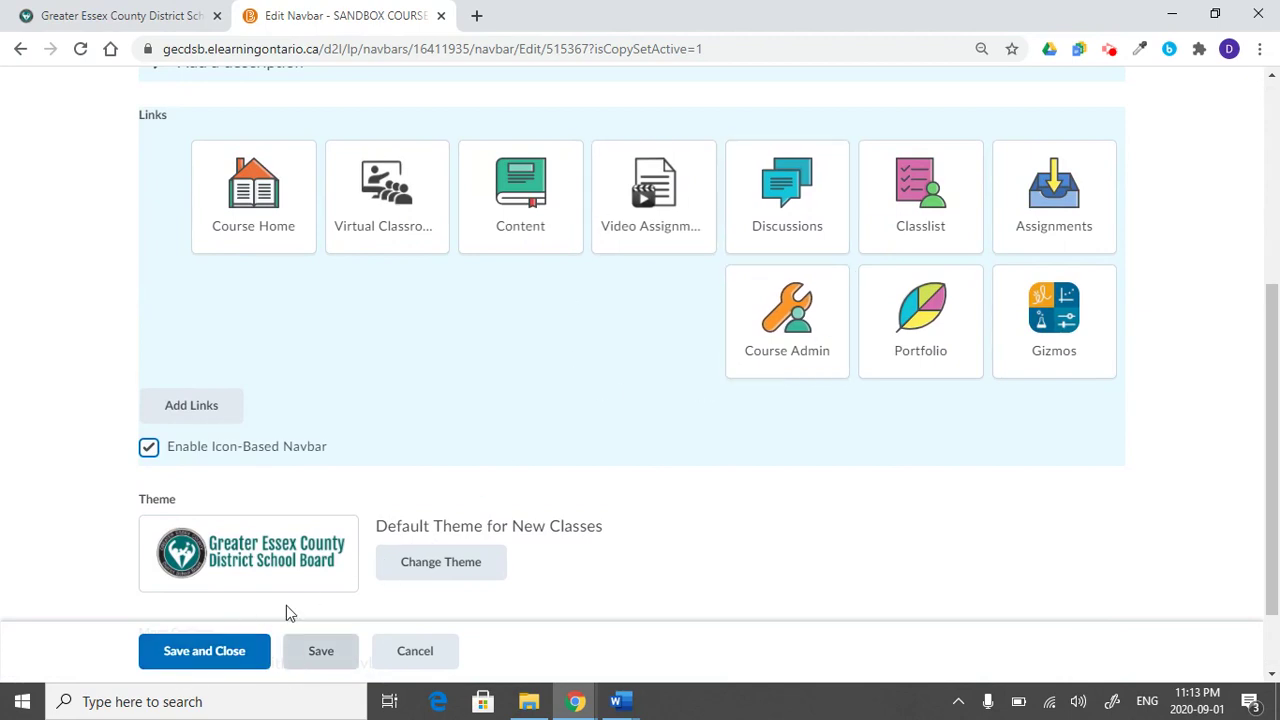
pyautogui.click(197, 413)
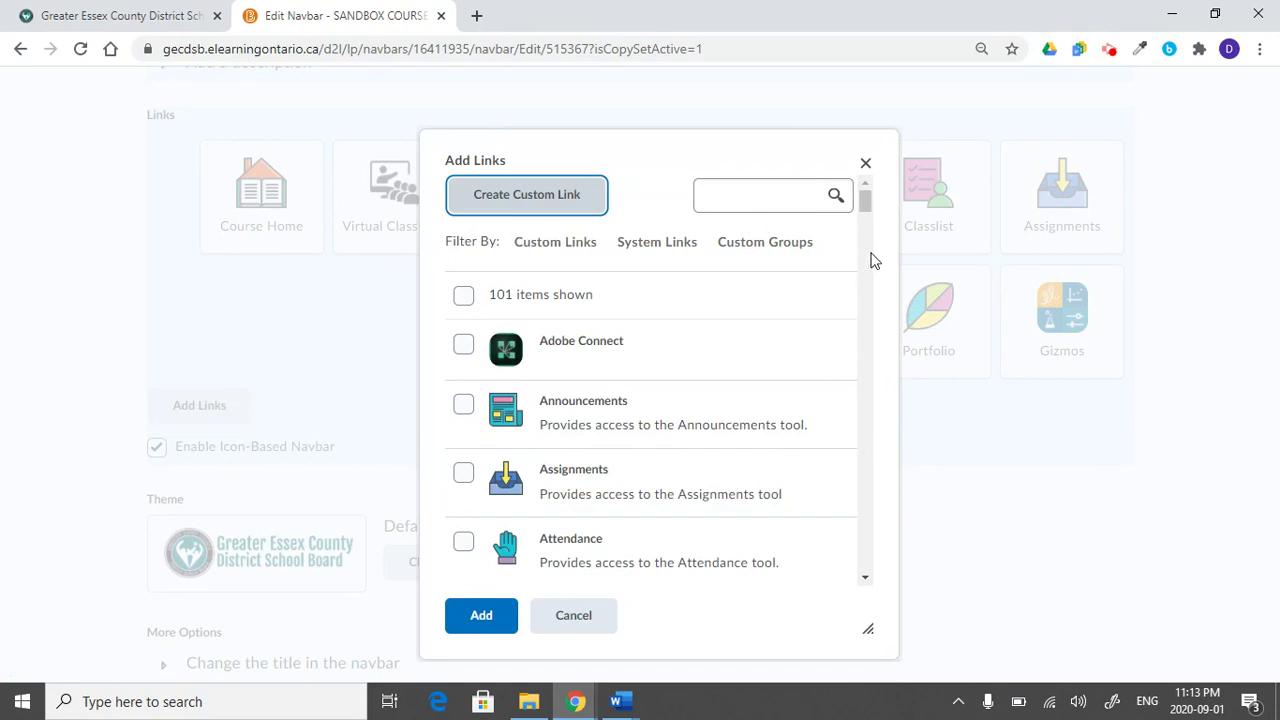
pyautogui.moveTo(865, 200); pyautogui.dragTo(865, 238)
pyautogui.click(463, 188)
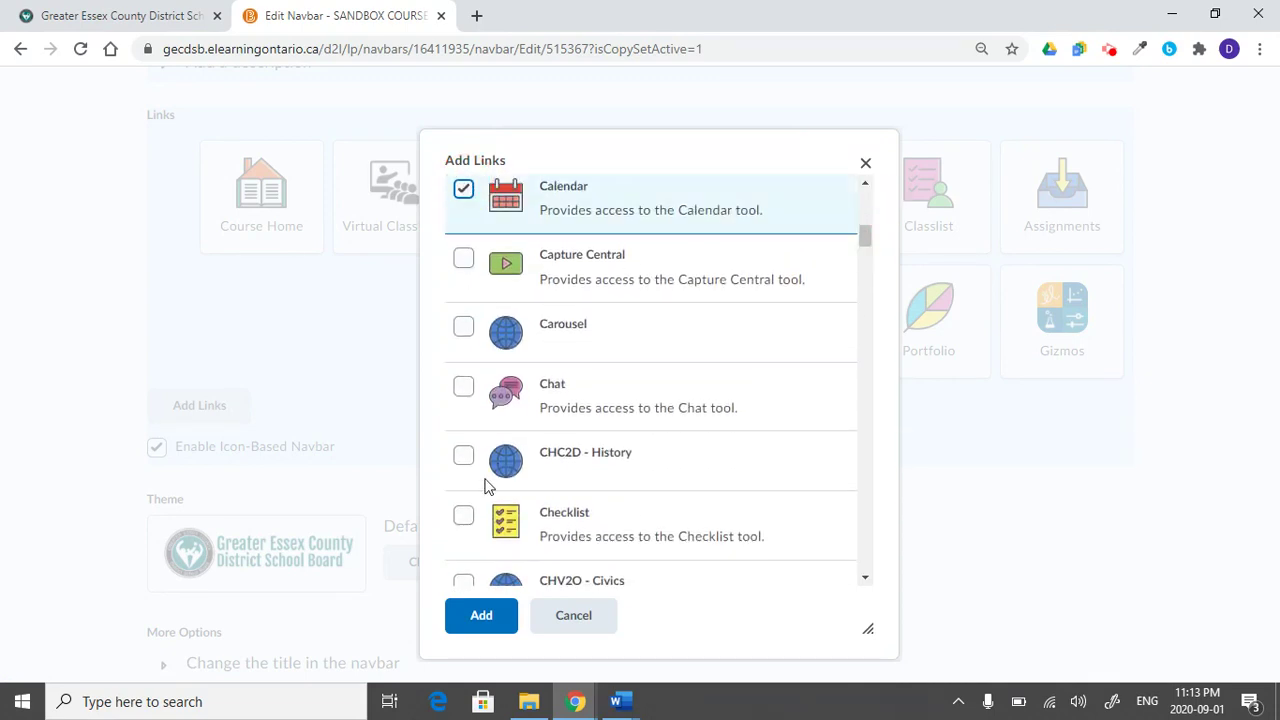
pyautogui.scroll(-4, 486, 492)
pyautogui.click(463, 270)
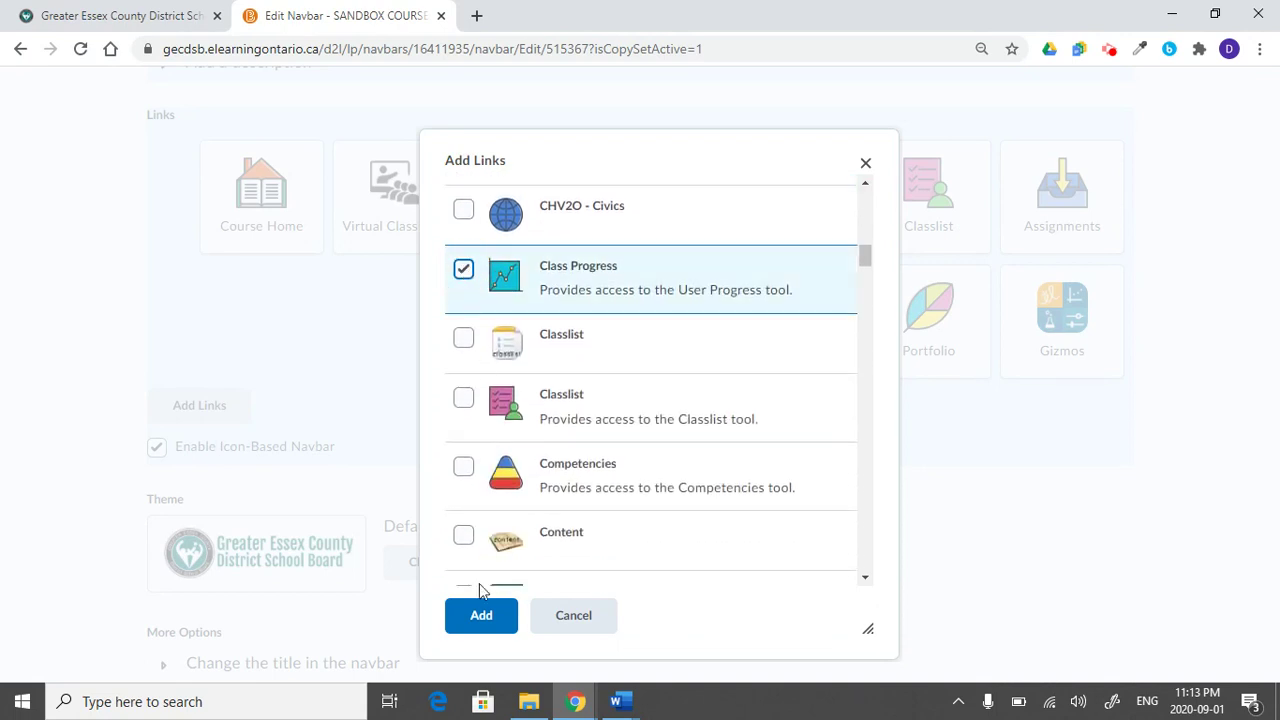
pyautogui.click(481, 617)
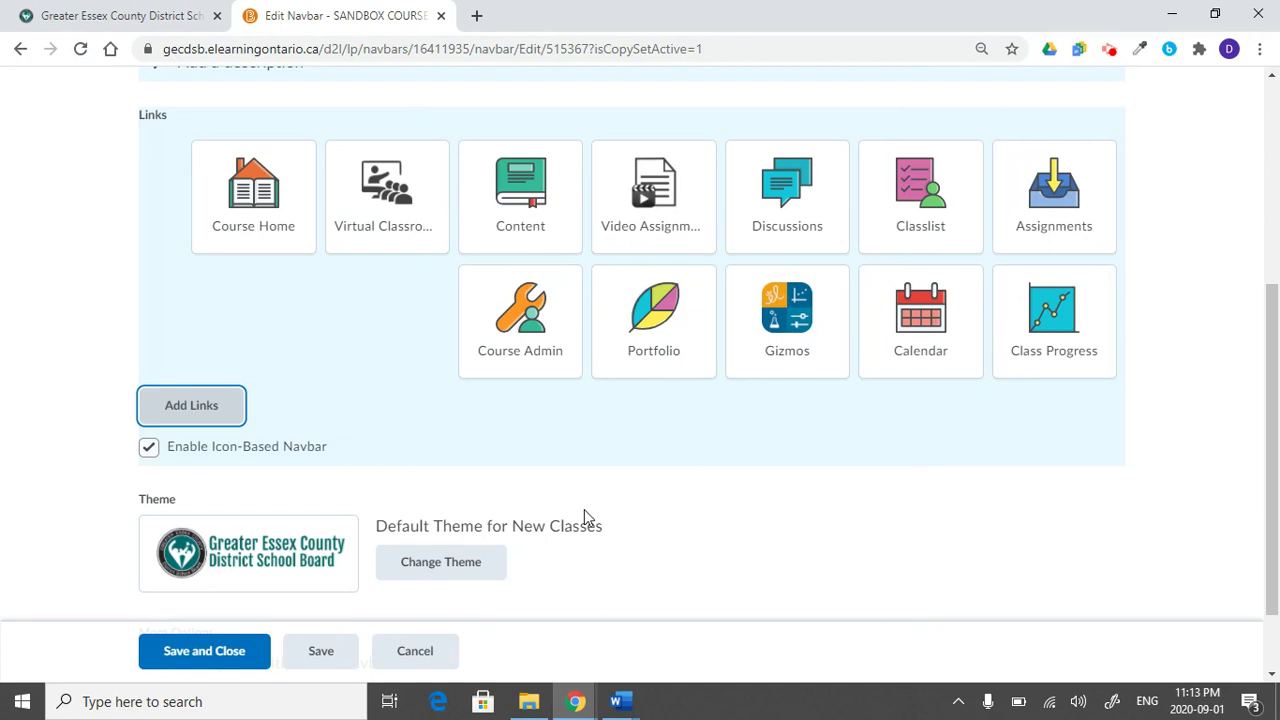
# - Review the options for creating a custom navbar link, and leave the form and link picker without adding anything
pyautogui.click(209, 405)
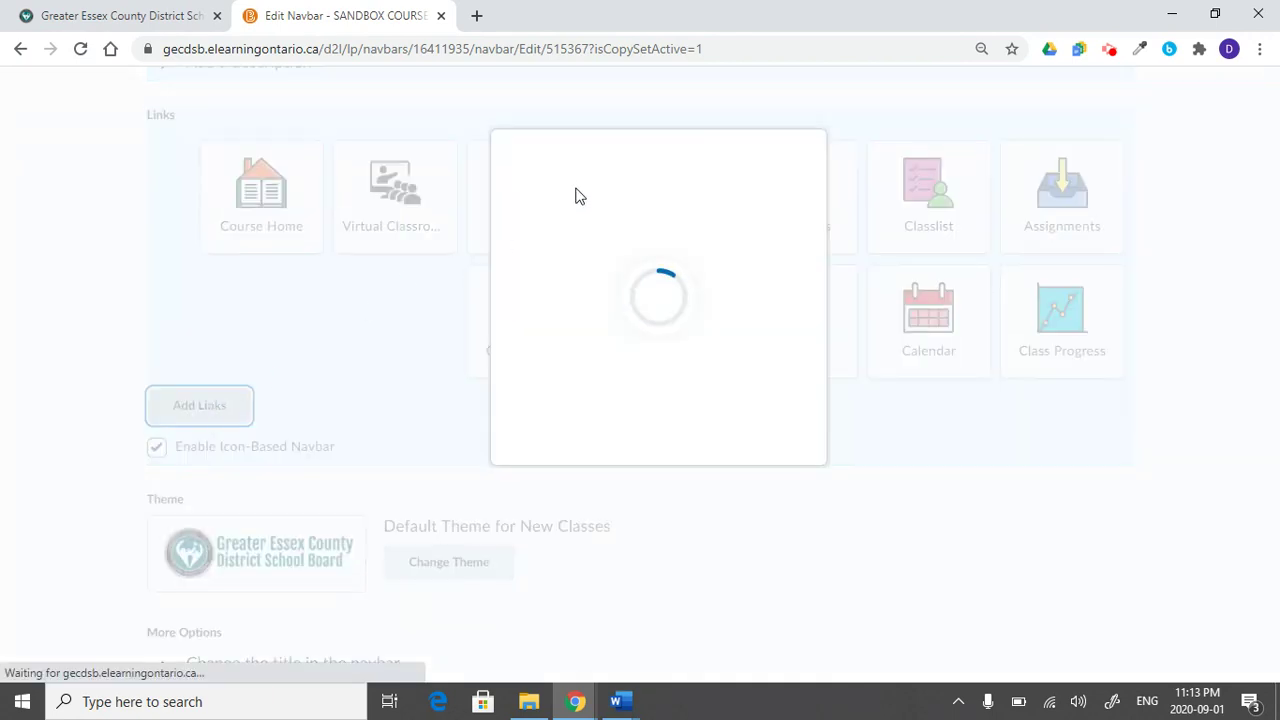
pyautogui.click(533, 200)
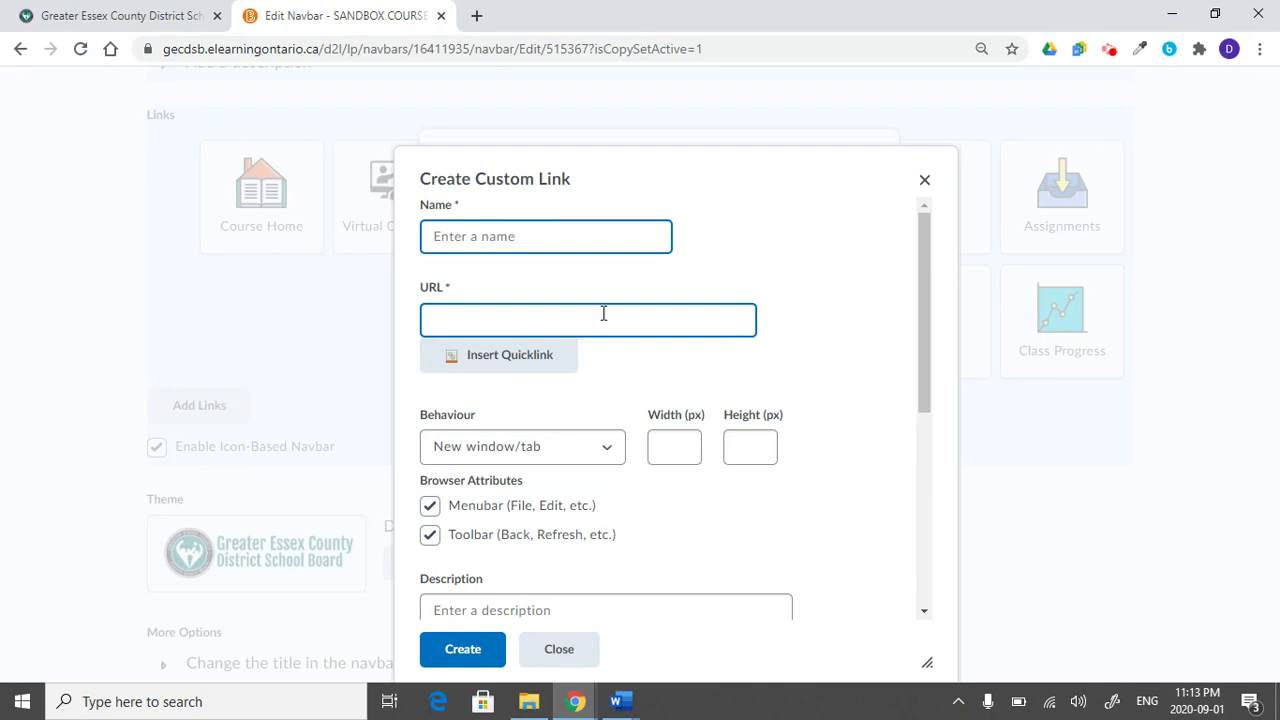
pyautogui.scroll(-4, 600, 375)
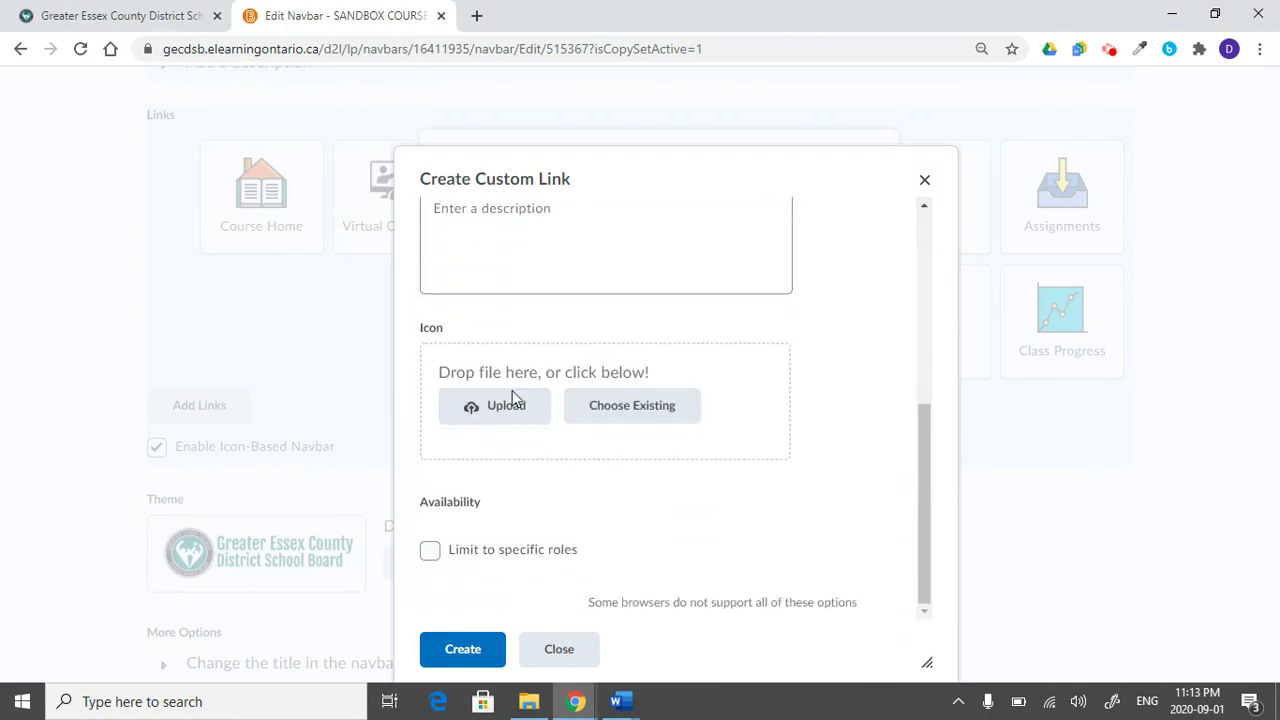
pyautogui.click(527, 650)
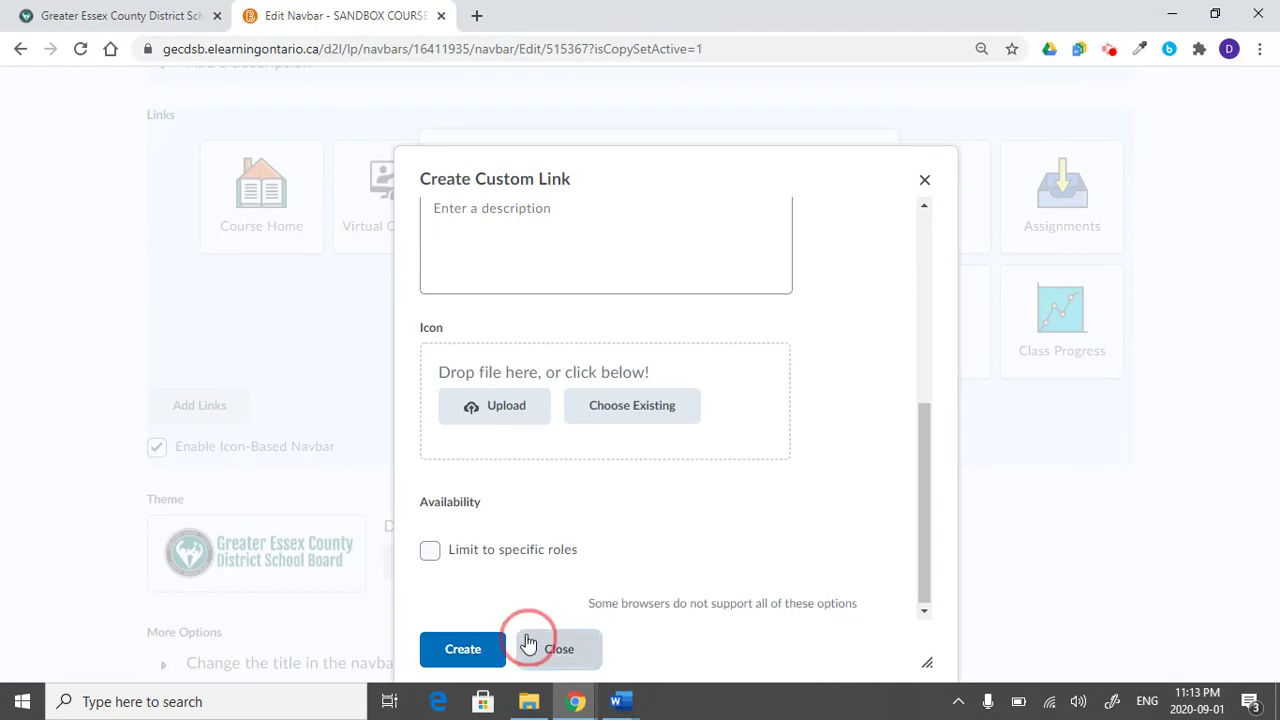
pyautogui.click(866, 166)
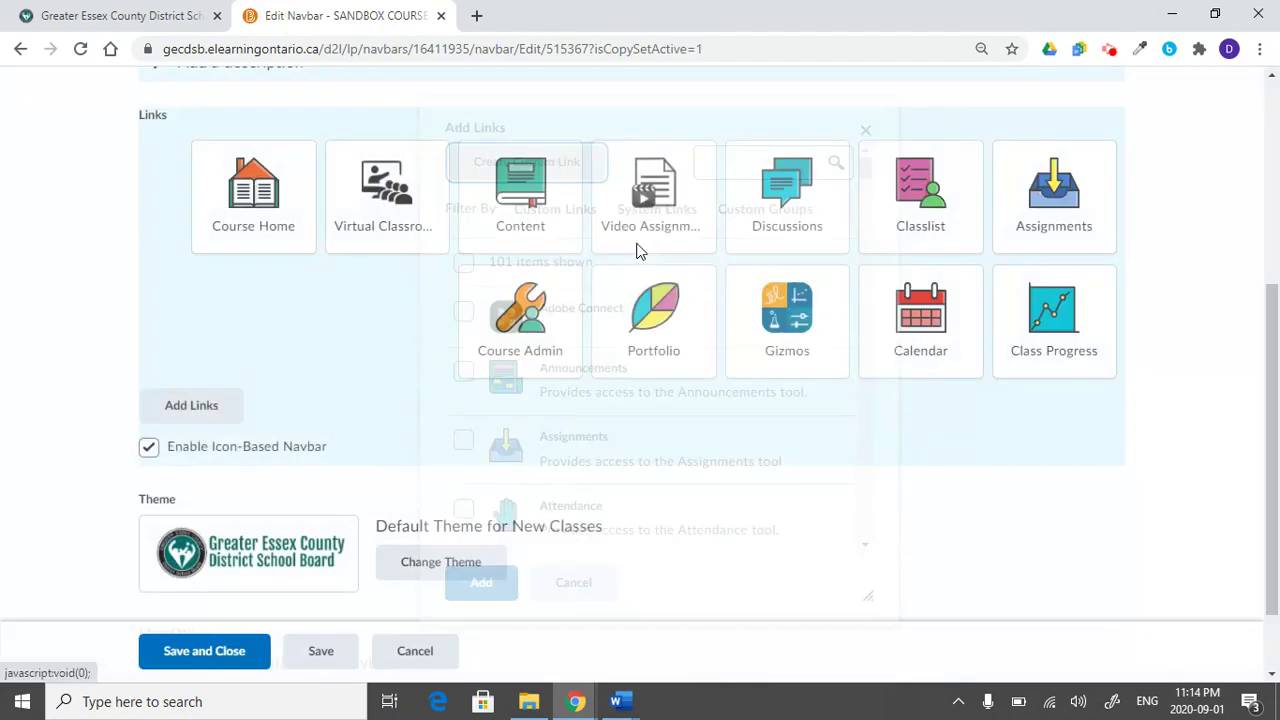
# - Save the customized navbar and return to the course homepage
pyautogui.click(207, 658)
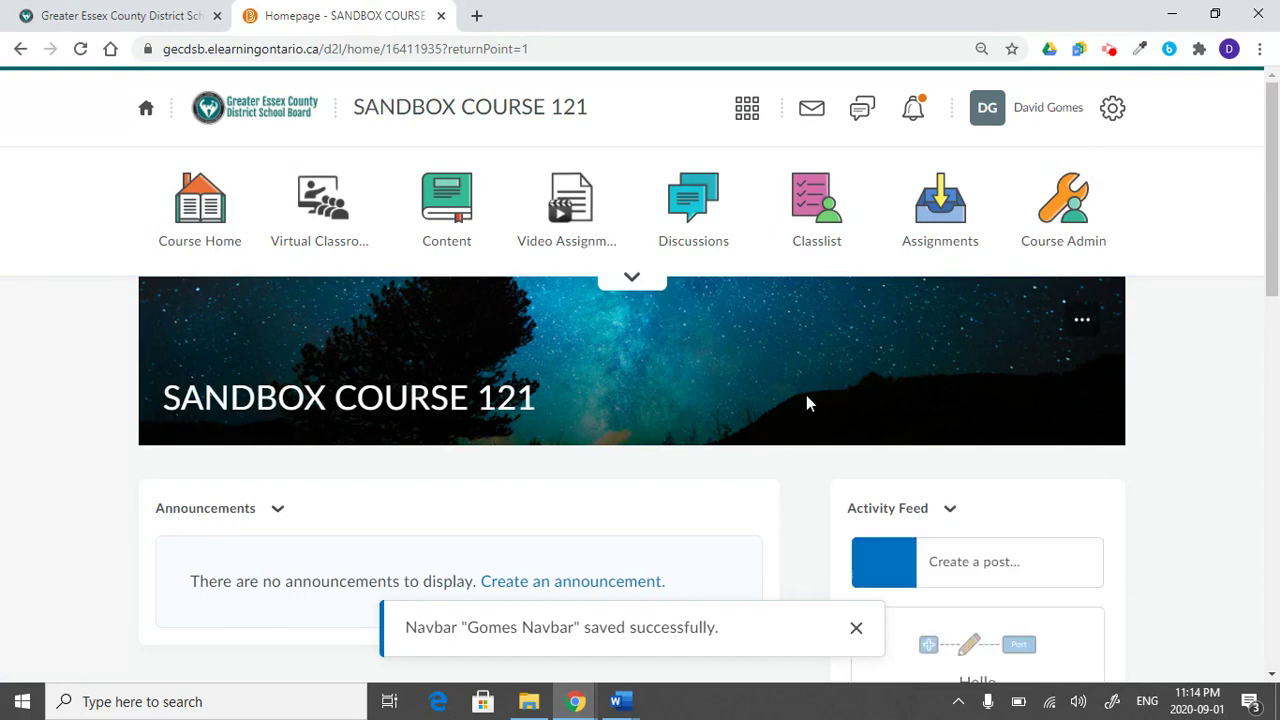
# - Search the banner image library for "math" and use the photo of handwritten trigonometry notes with a calculator as the homepage banner
pyautogui.click(1082, 321)
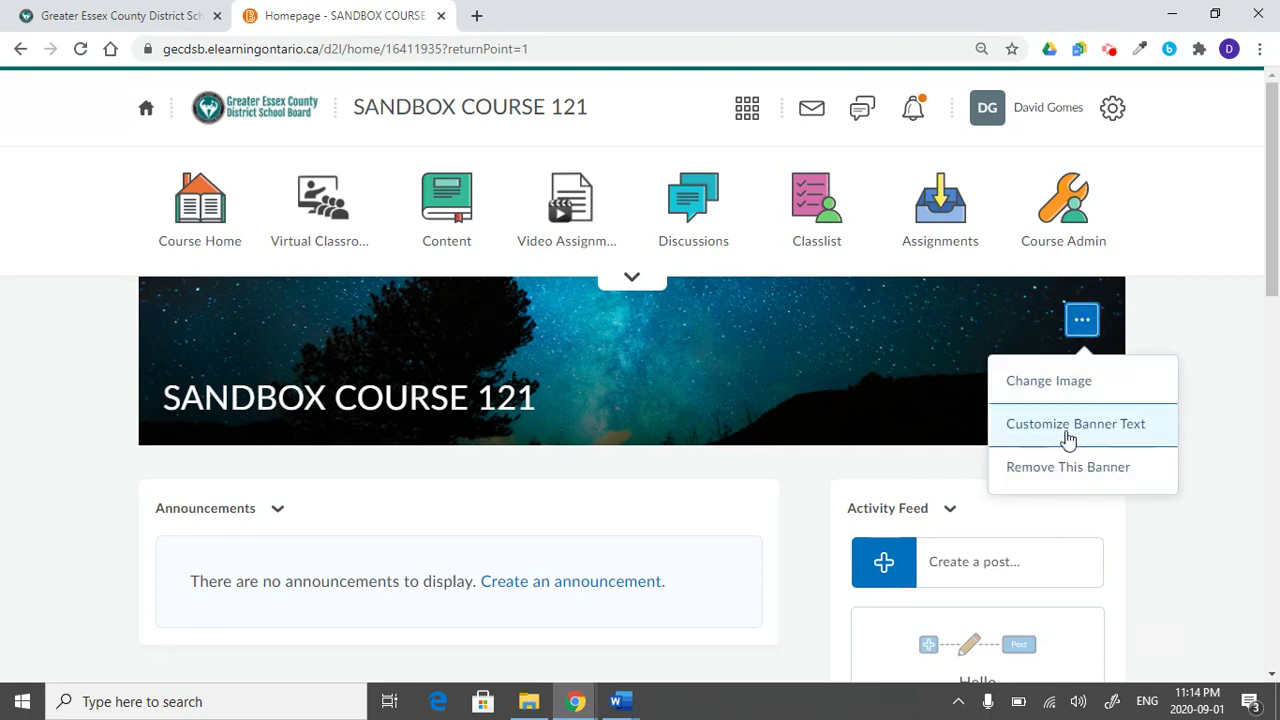
pyautogui.click(1062, 384)
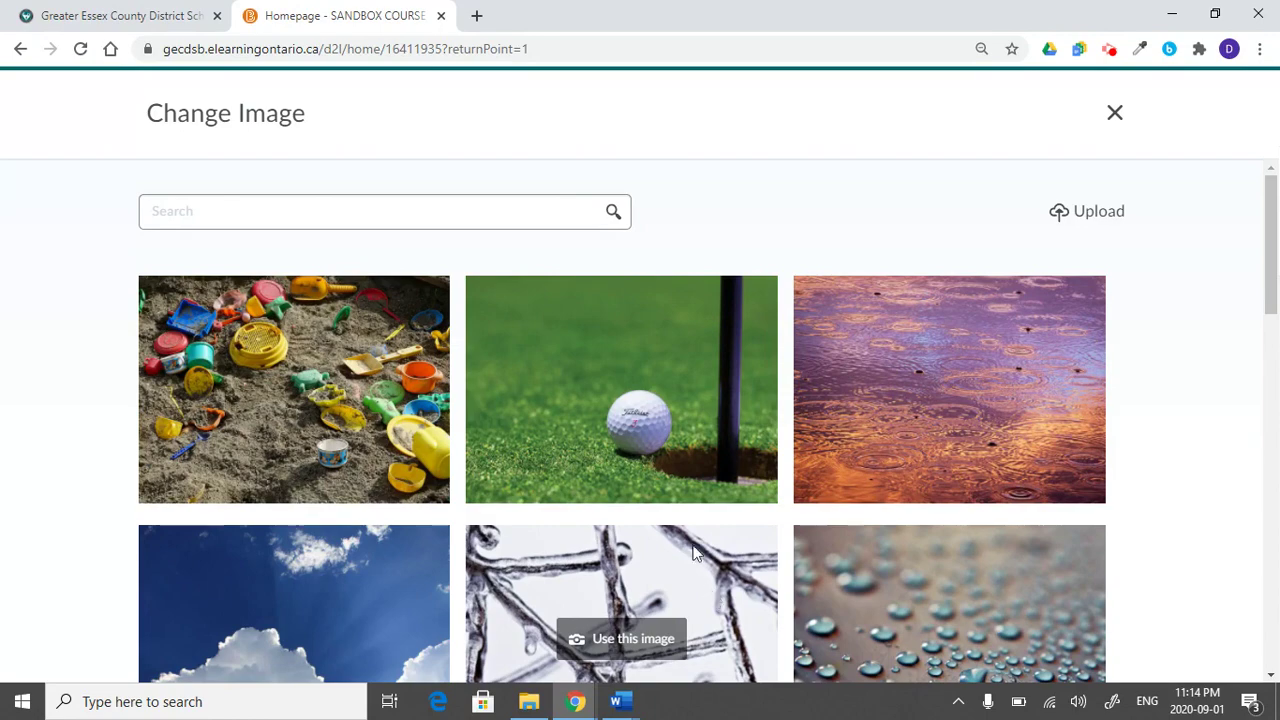
pyautogui.click(553, 211)
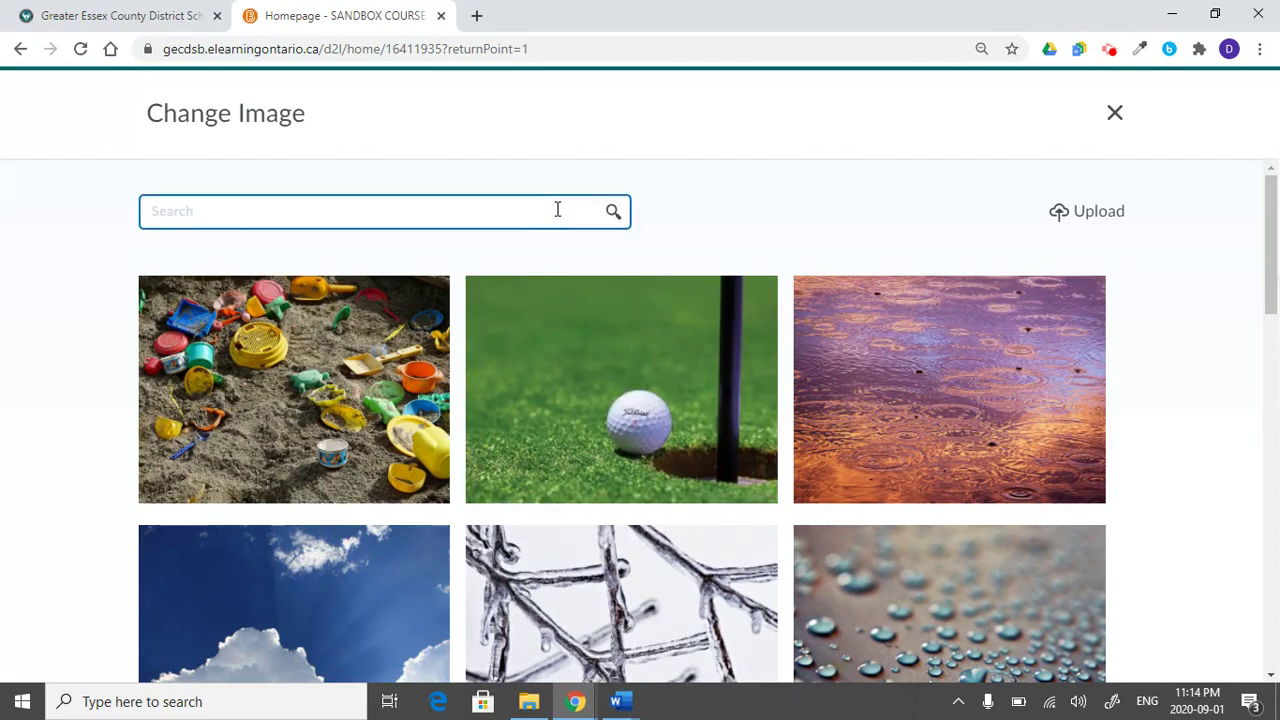
pyautogui.write('math')
pyautogui.press('Return')
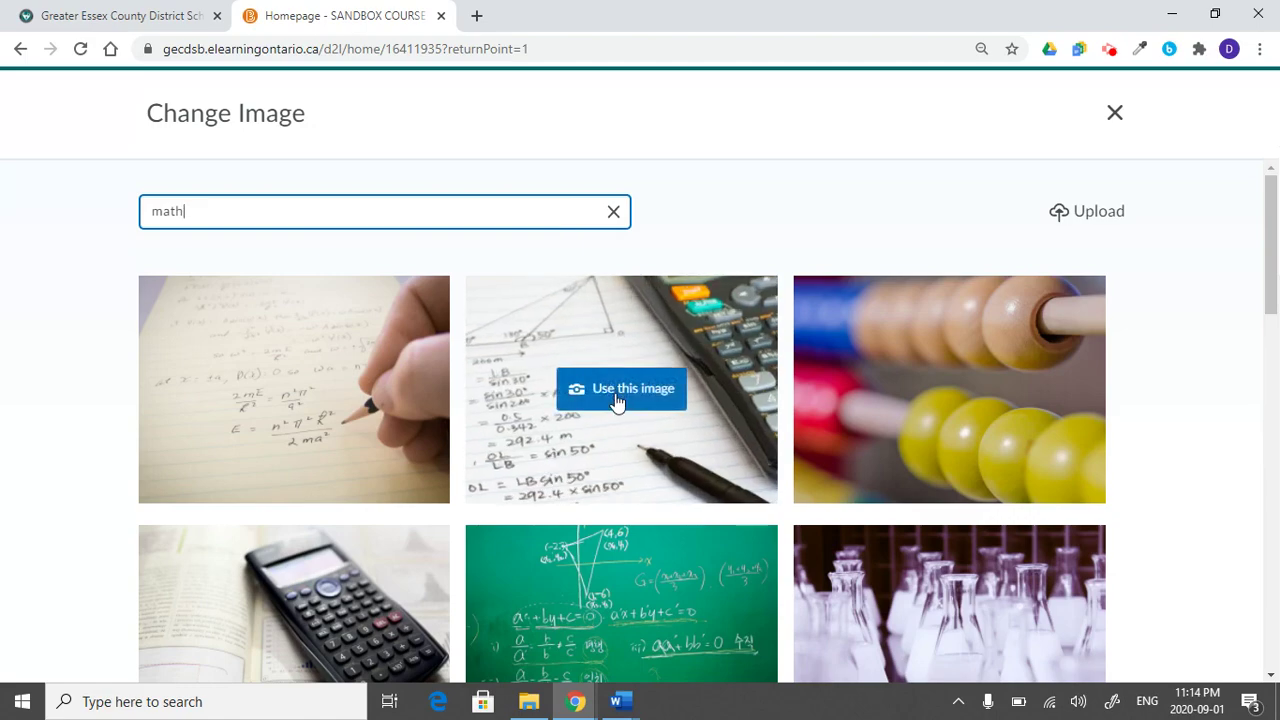
pyautogui.click(617, 397)
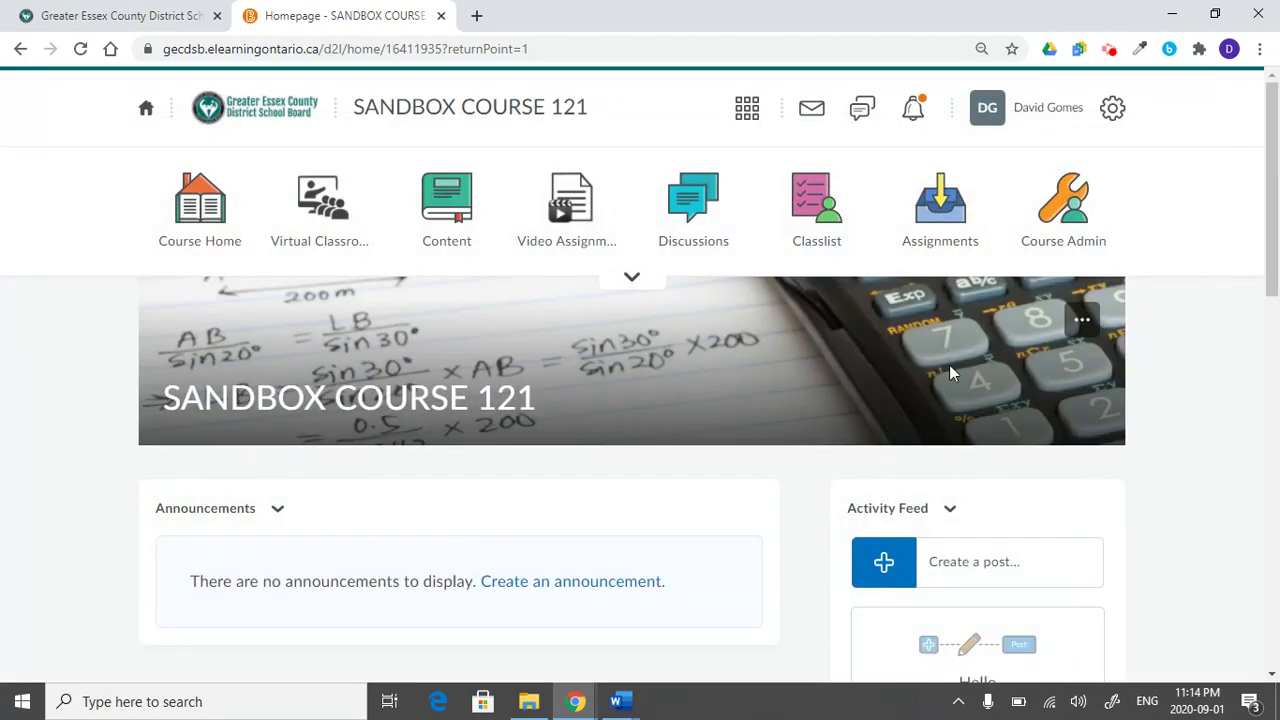
# - Customize the banner text to read "Welcome to class!" and save it
pyautogui.click(1083, 322)
pyautogui.click(1058, 425)
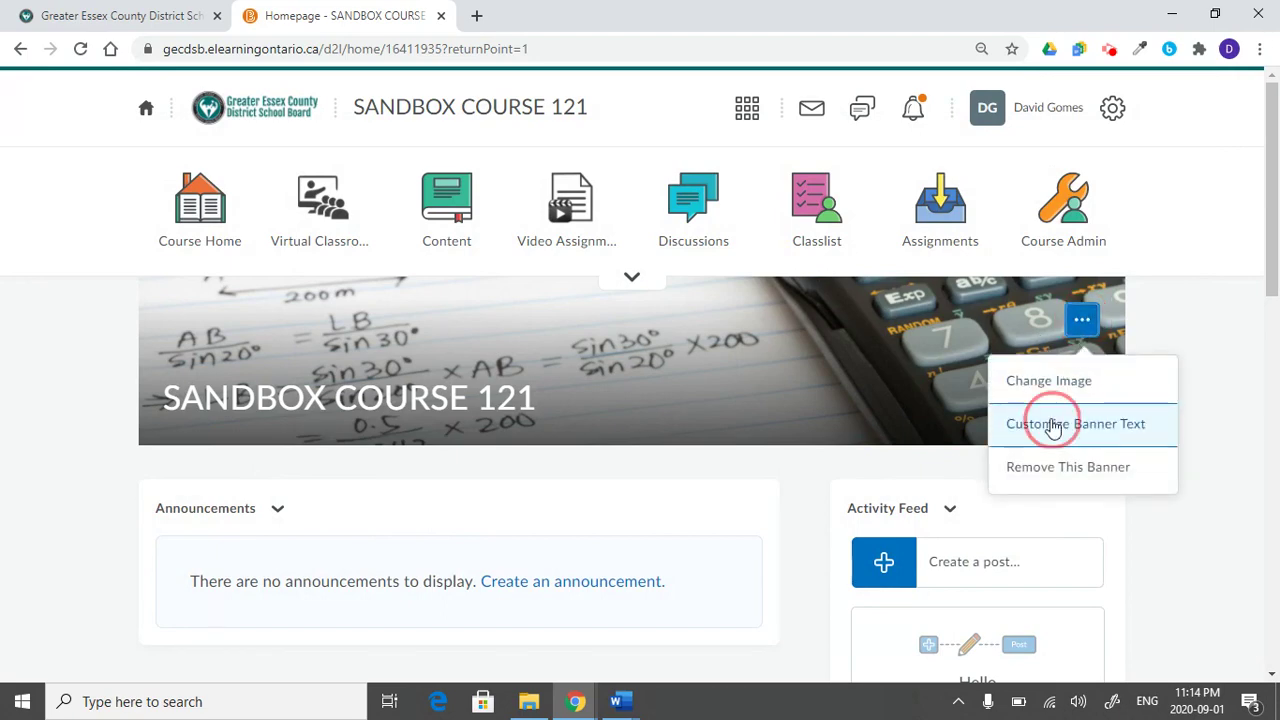
pyautogui.click(638, 207)
pyautogui.hotkey('ctrl', 'a')
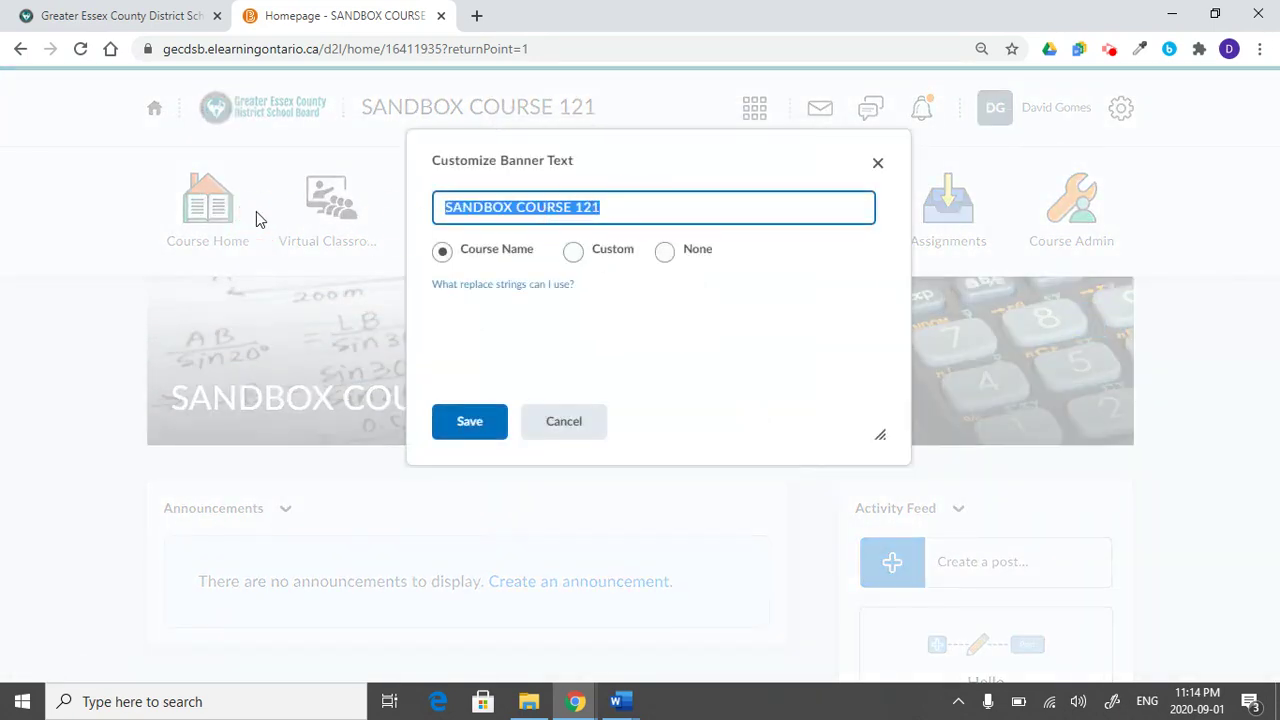
pyautogui.write('Wel')
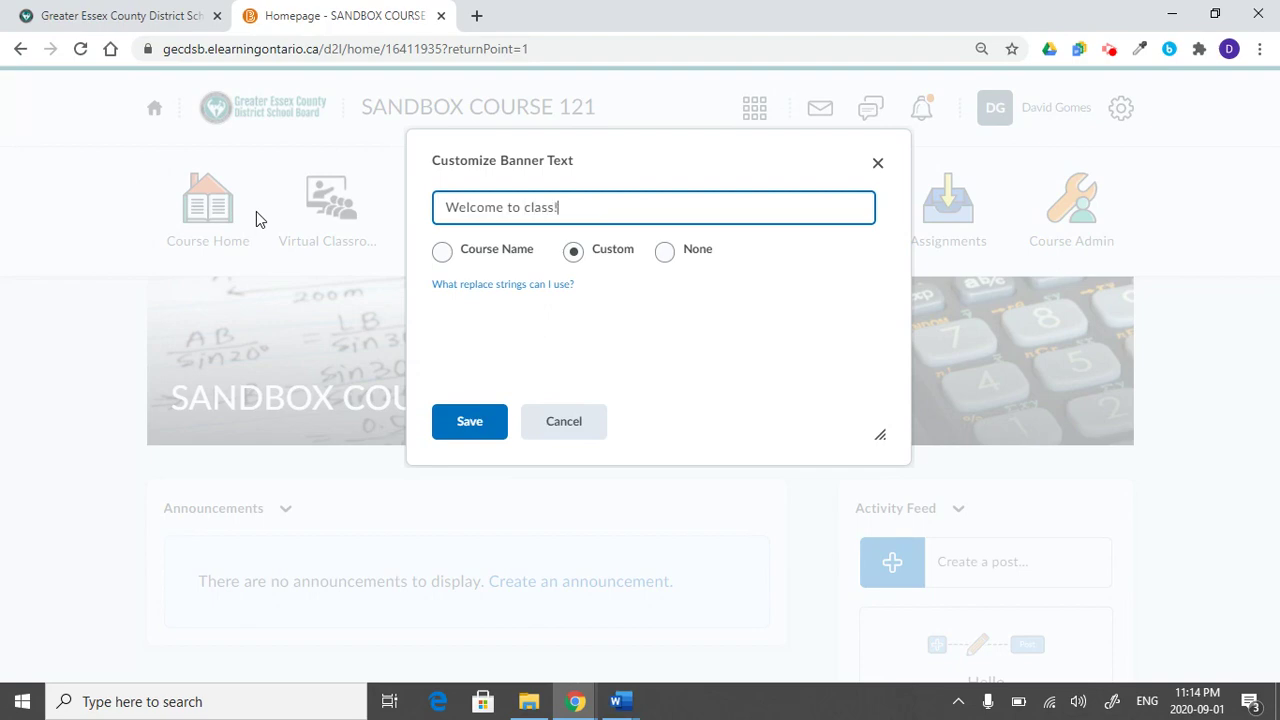
pyautogui.write('come to class!')
pyautogui.click(467, 420)
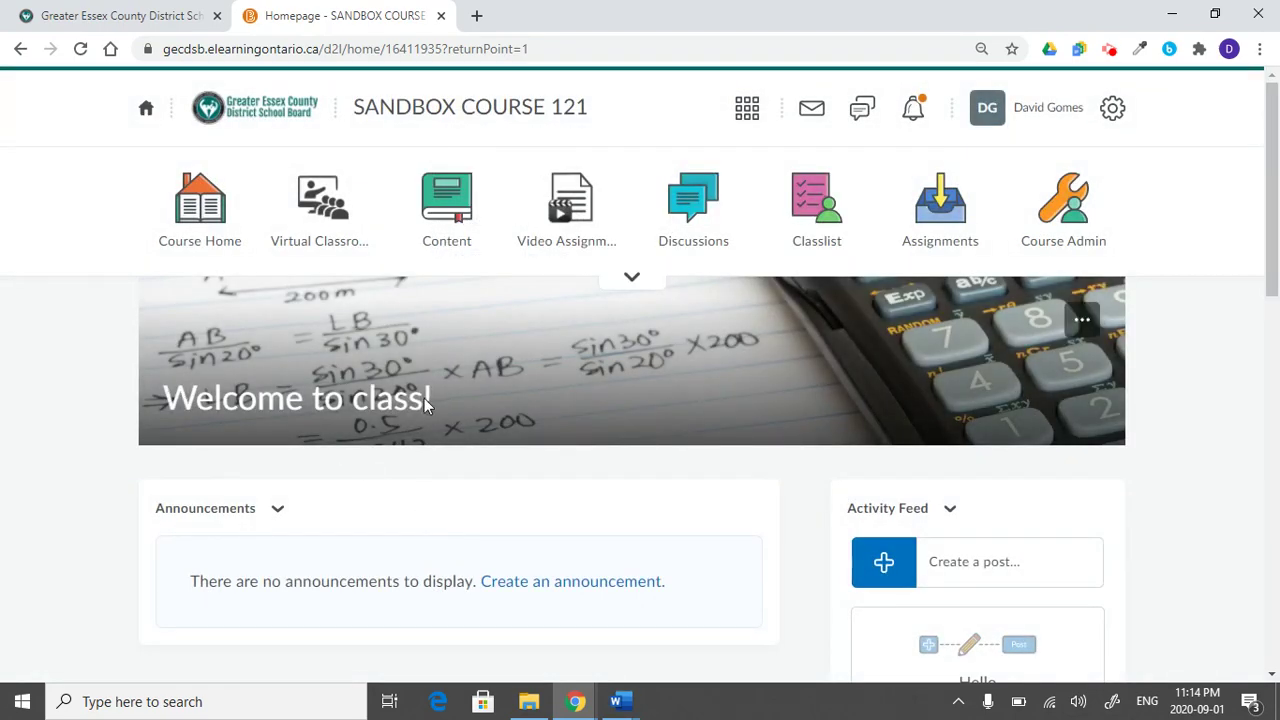
# - Personalize the banner text by adding a comma and the viewer's first name after "Welcome to class", keeping the exclamation mark, and save
pyautogui.click(1082, 320)
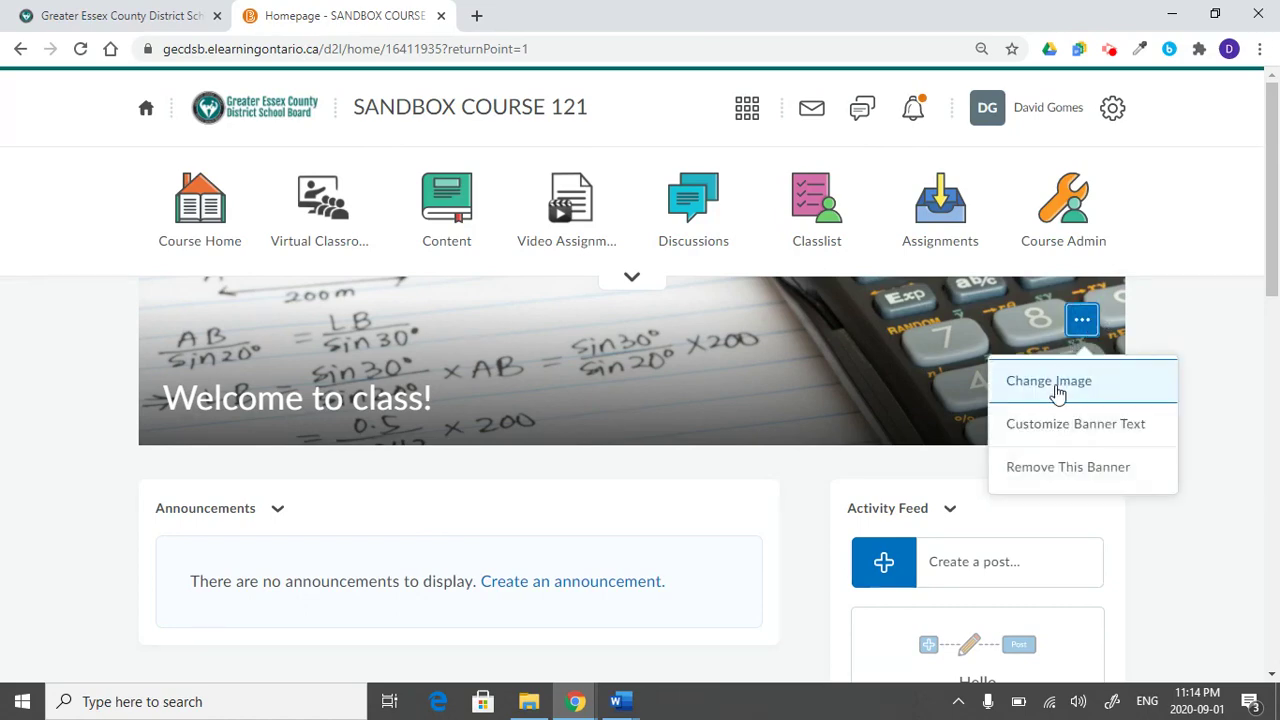
pyautogui.click(1041, 424)
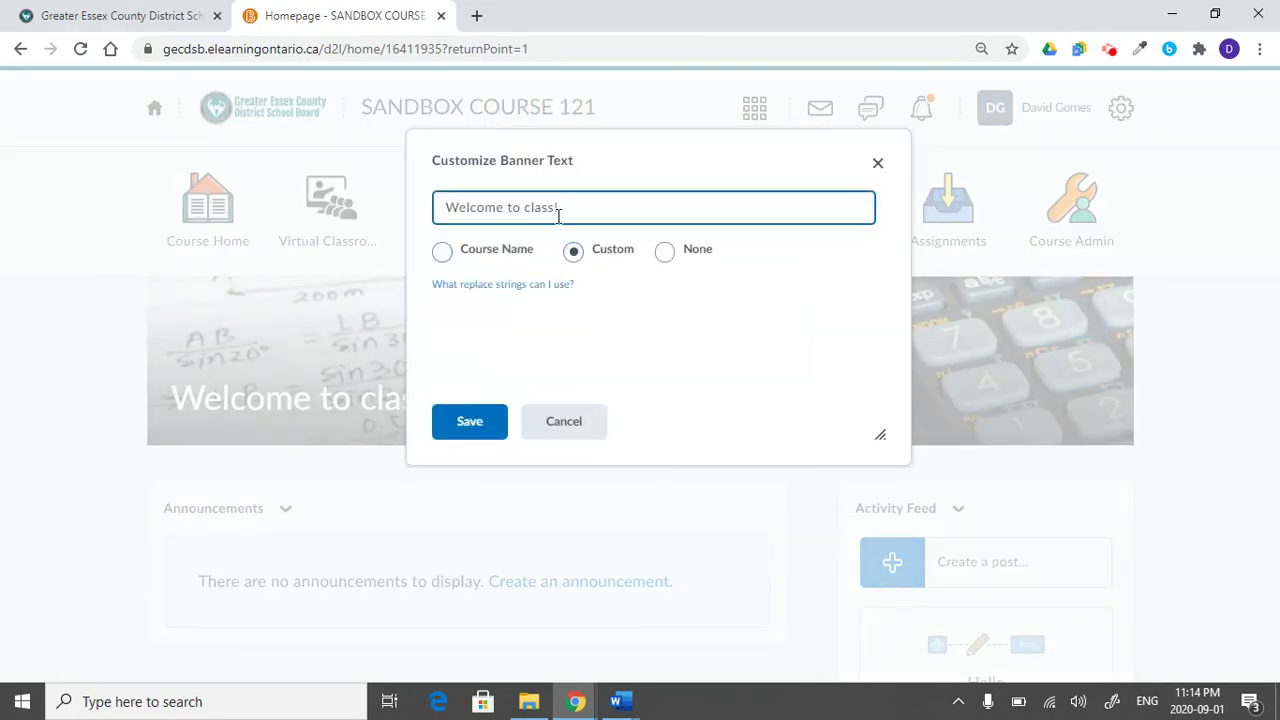
pyautogui.click(555, 210)
pyautogui.click(462, 433)
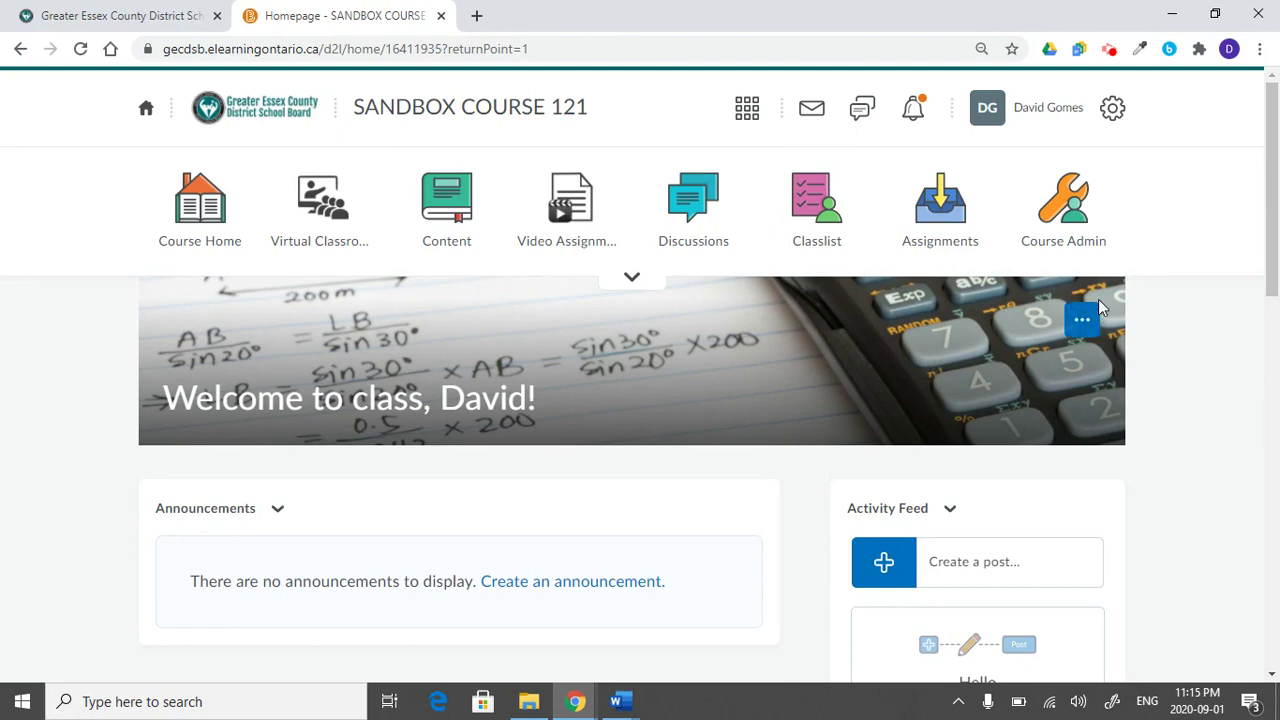
# - Remove the banner from the course homepage and dismiss the removal notice
pyautogui.click(1082, 322)
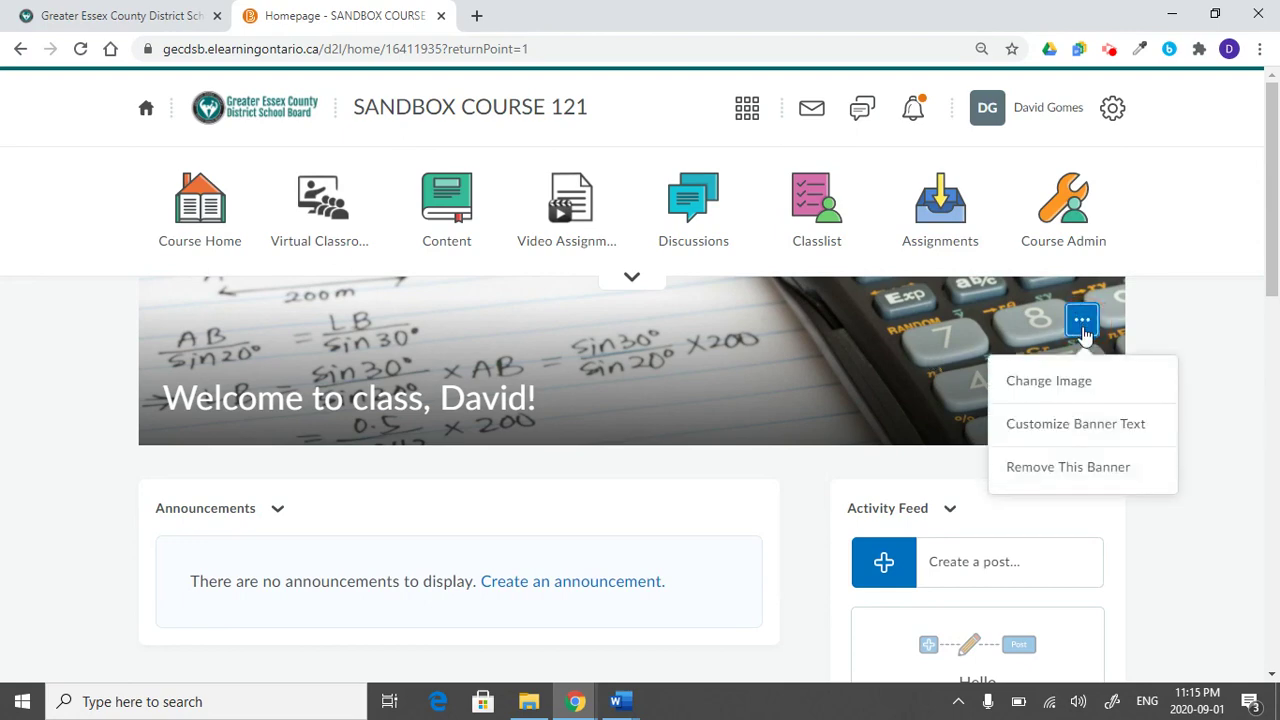
pyautogui.click(1066, 466)
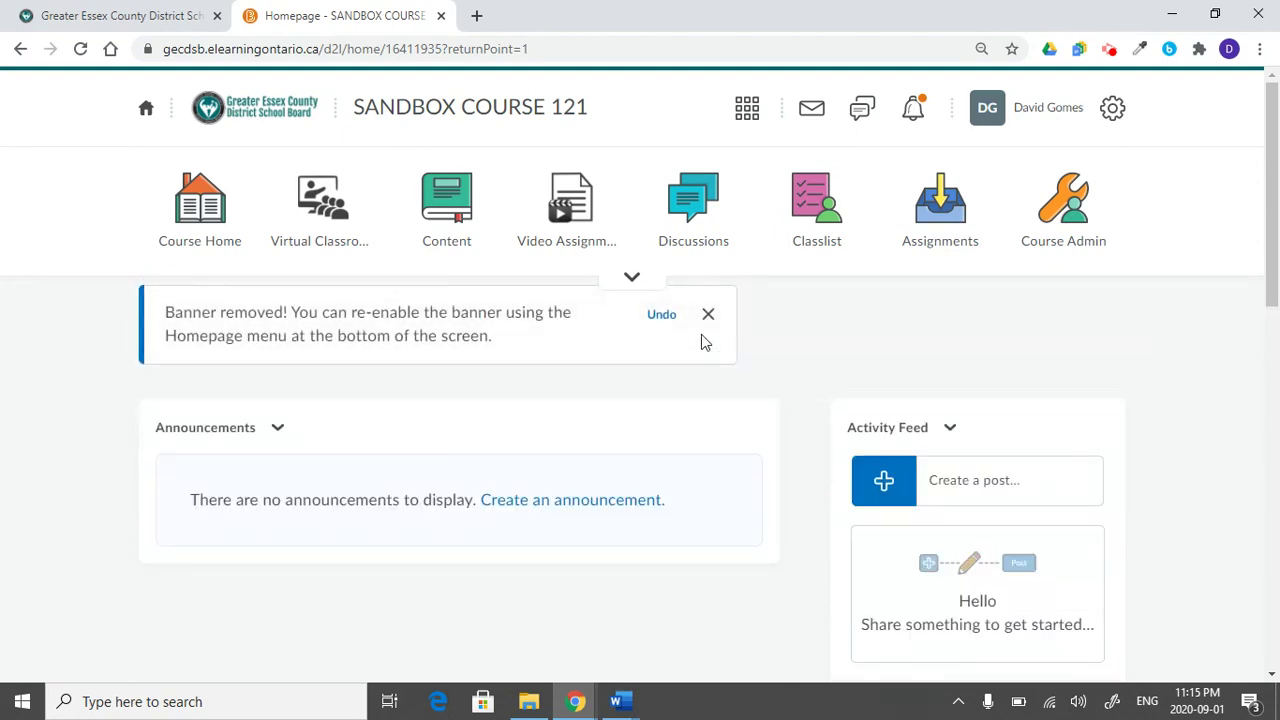
pyautogui.click(708, 316)
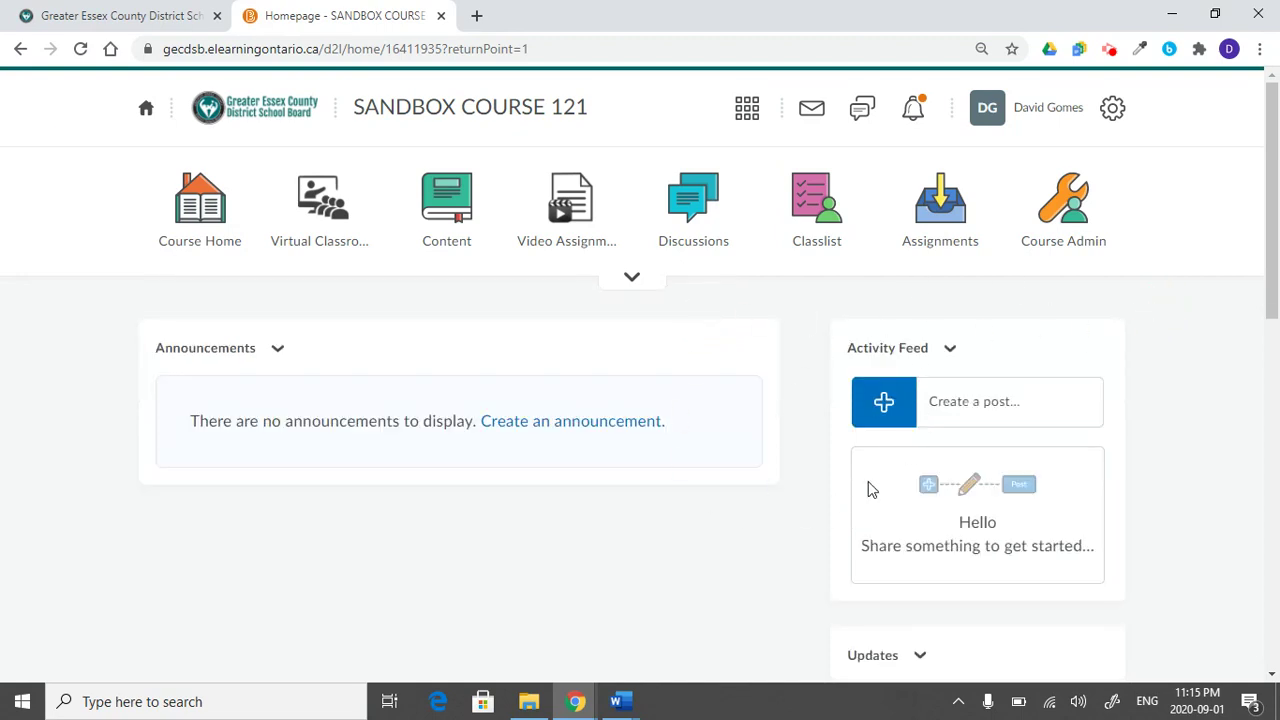
# - Look over the course homepage's widgets and open the Manage Homepages page
pyautogui.scroll(-1, 800, 430)
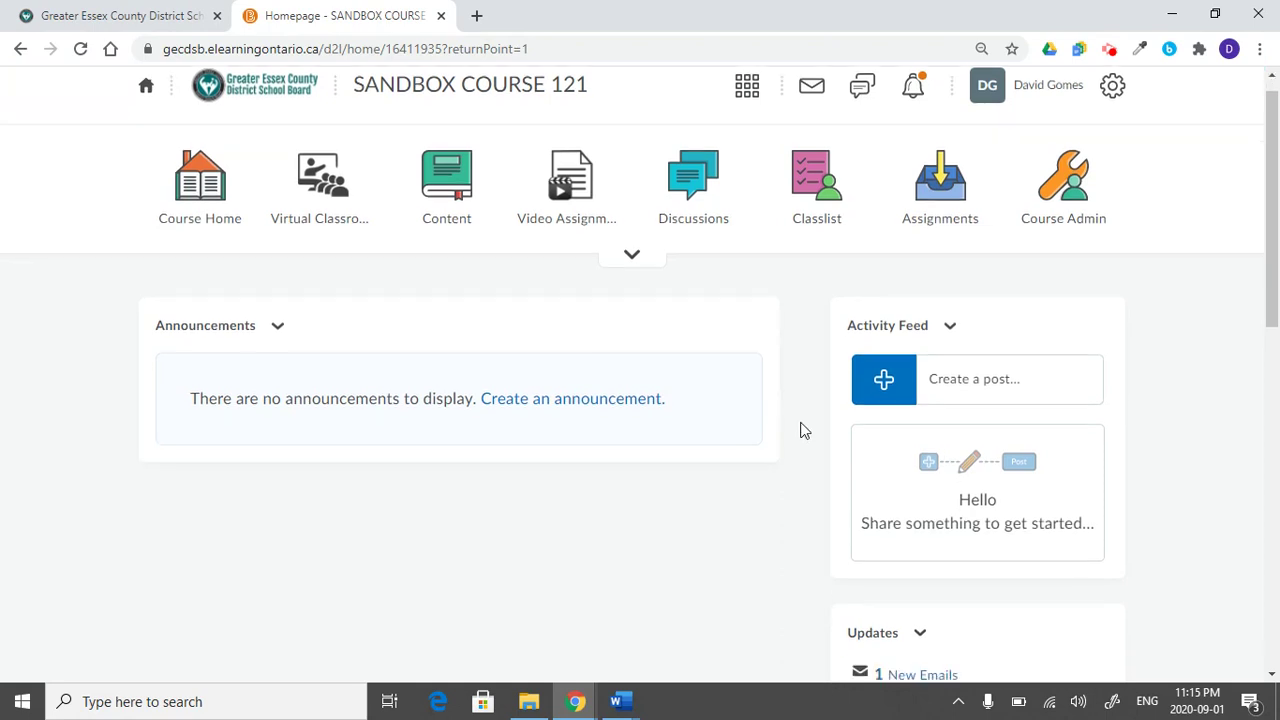
pyautogui.scroll(-6, 803, 432)
pyautogui.scroll(3, 805, 435)
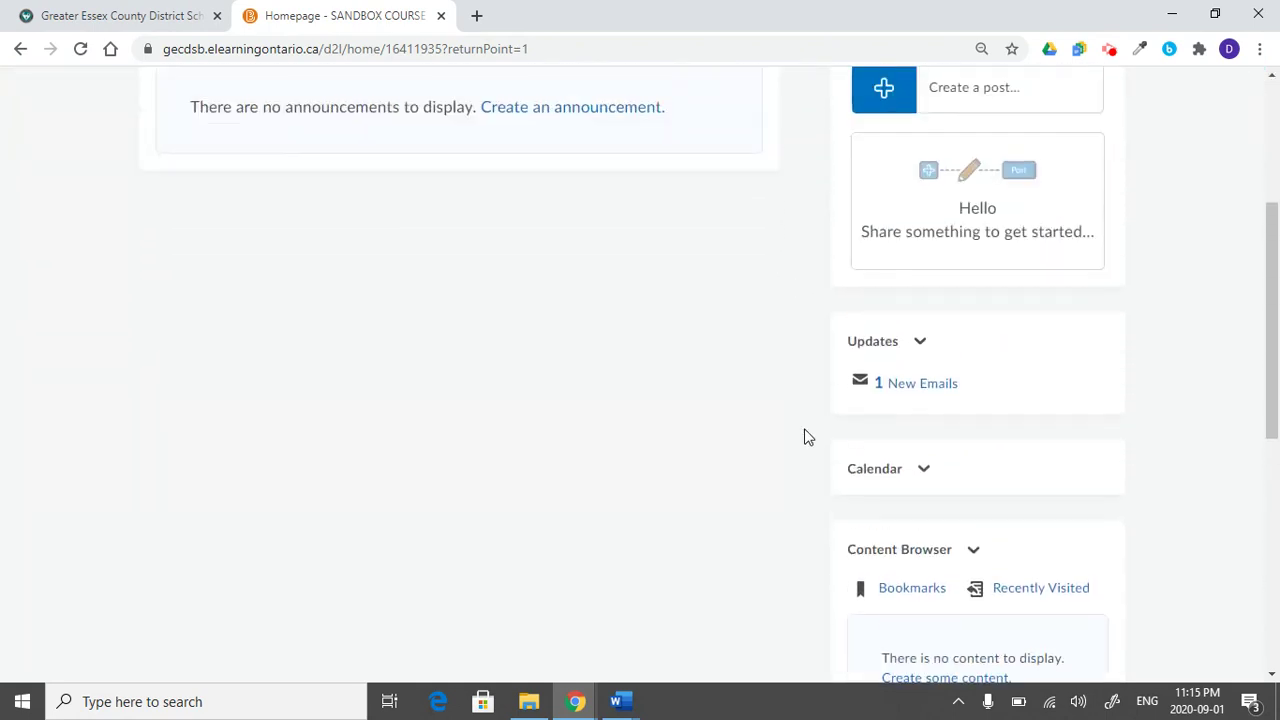
pyautogui.scroll(3, 808, 437)
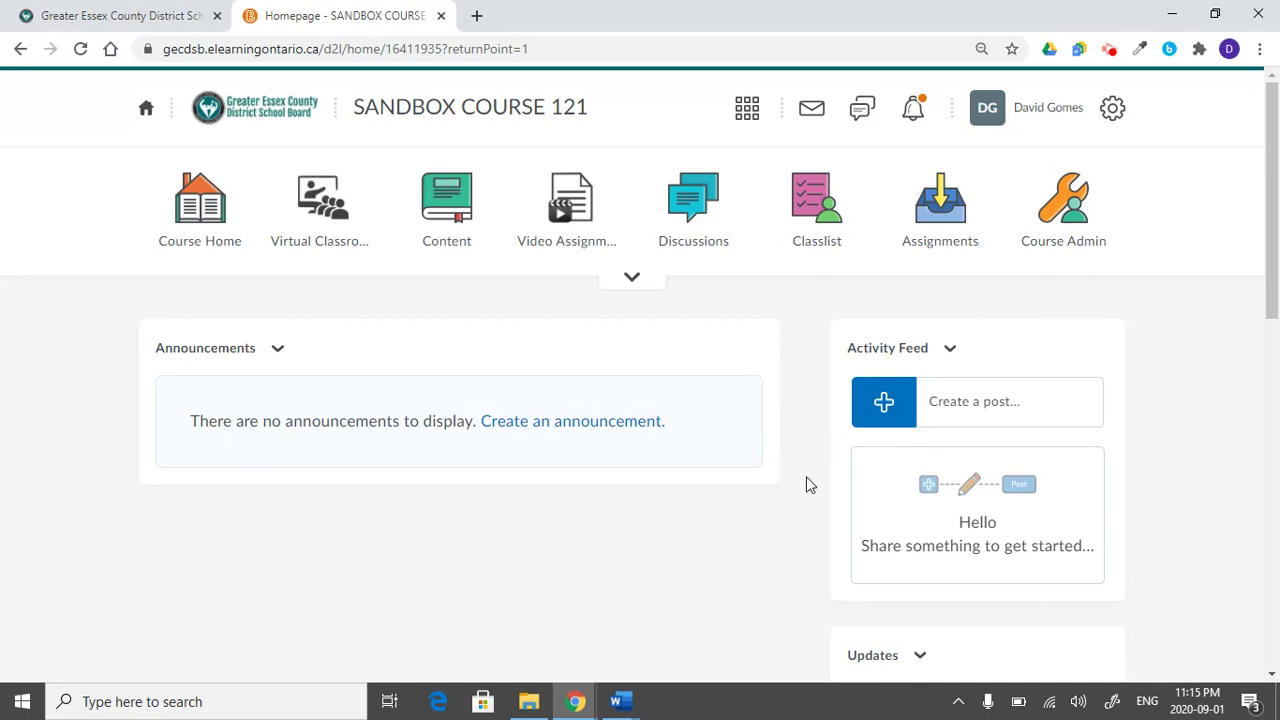
pyautogui.scroll(-9, 806, 478)
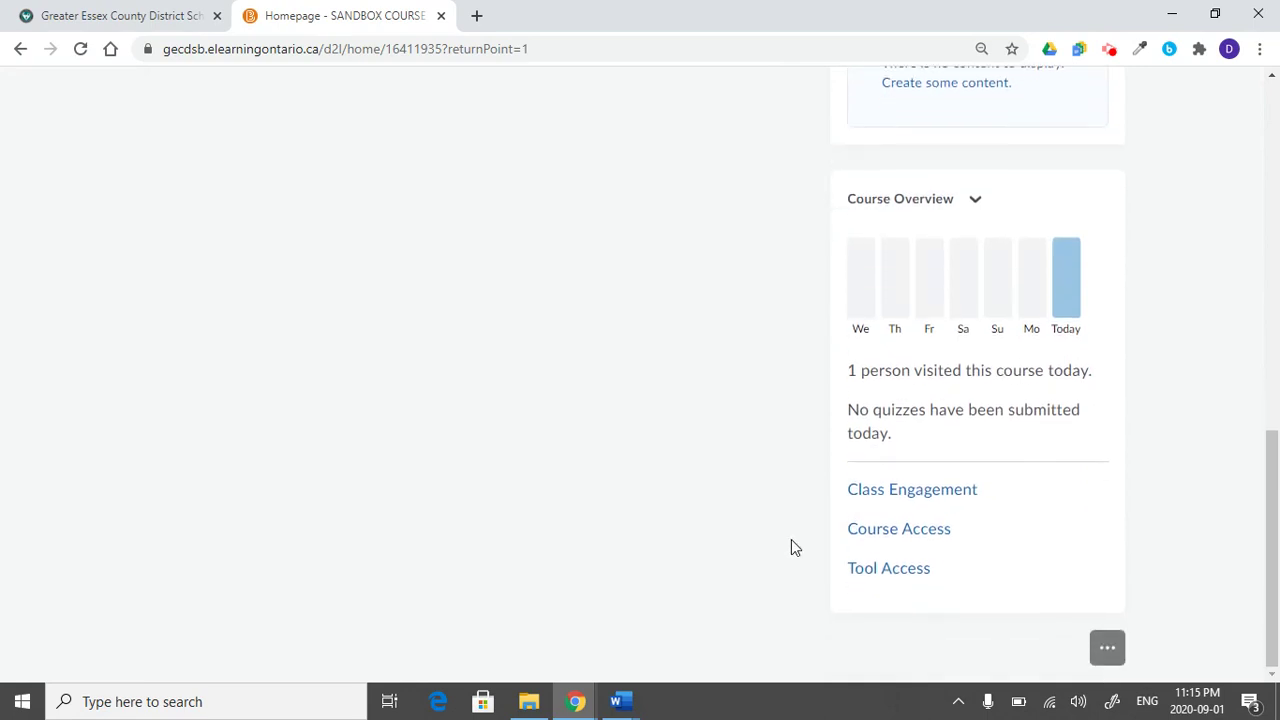
pyautogui.click(1107, 649)
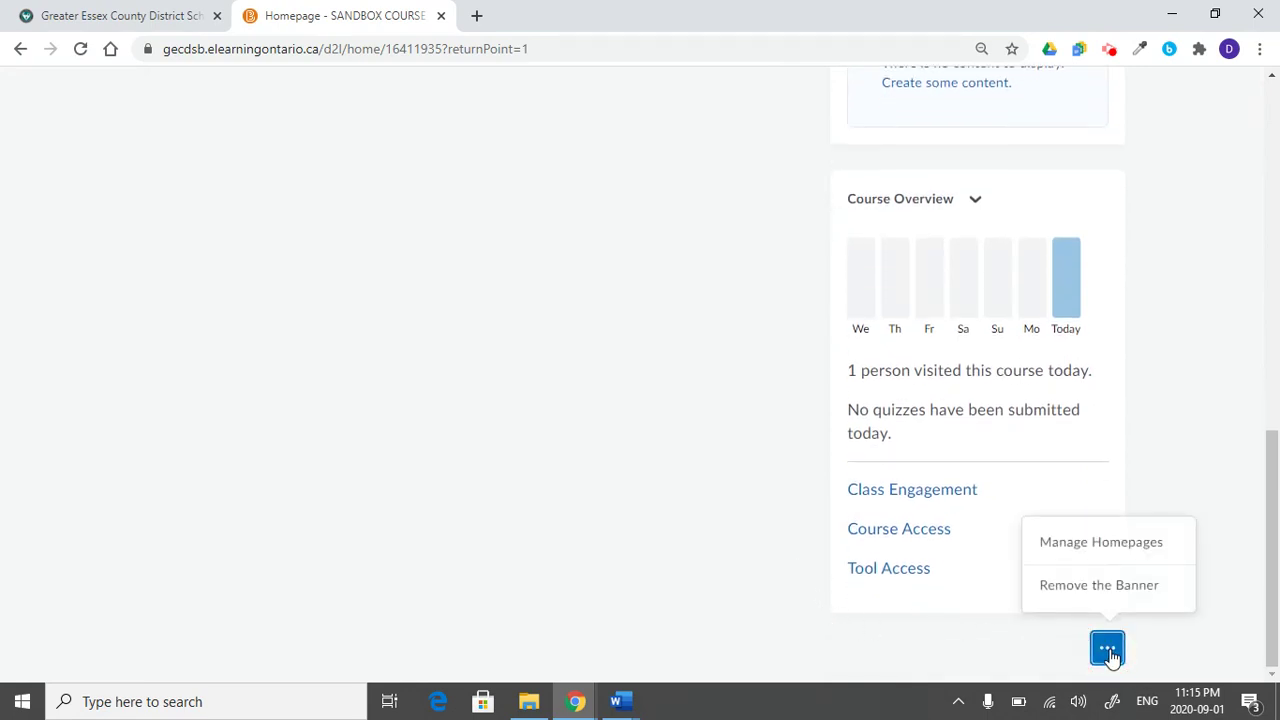
pyautogui.click(1092, 546)
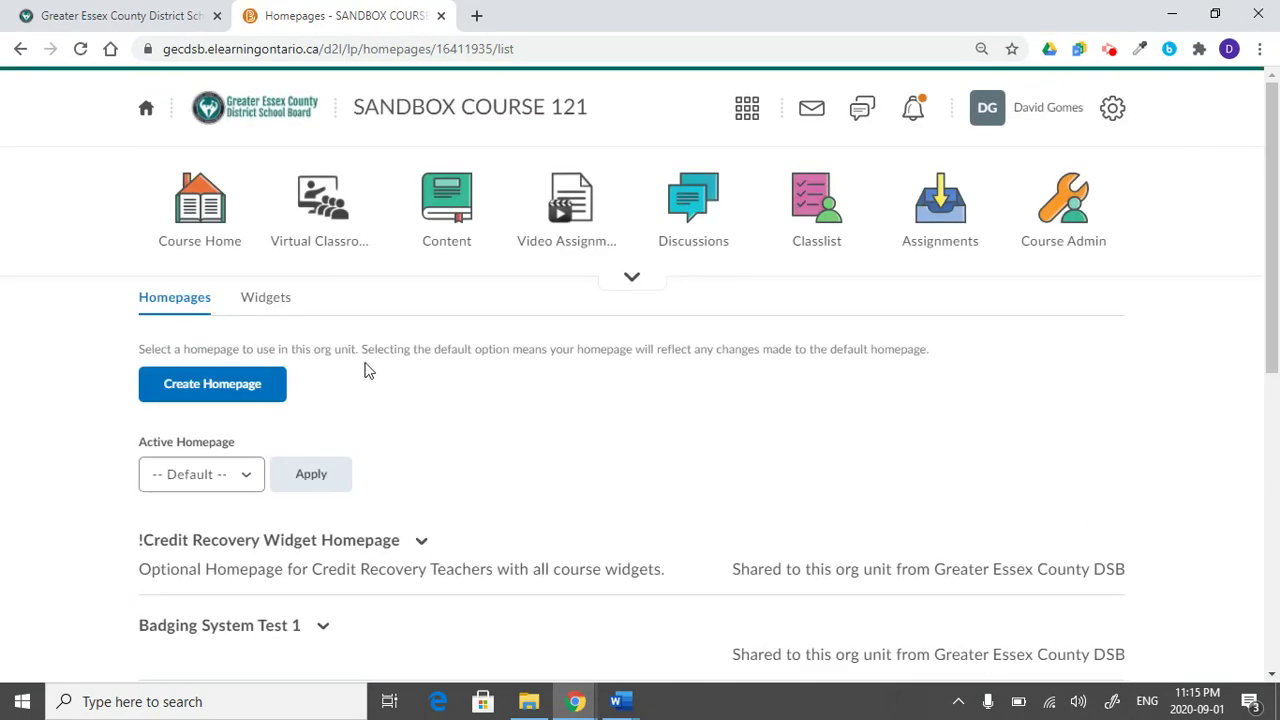
# - Make a copy of the Course Default homepage
pyautogui.scroll(-1, 368, 370)
pyautogui.scroll(-3, 368, 373)
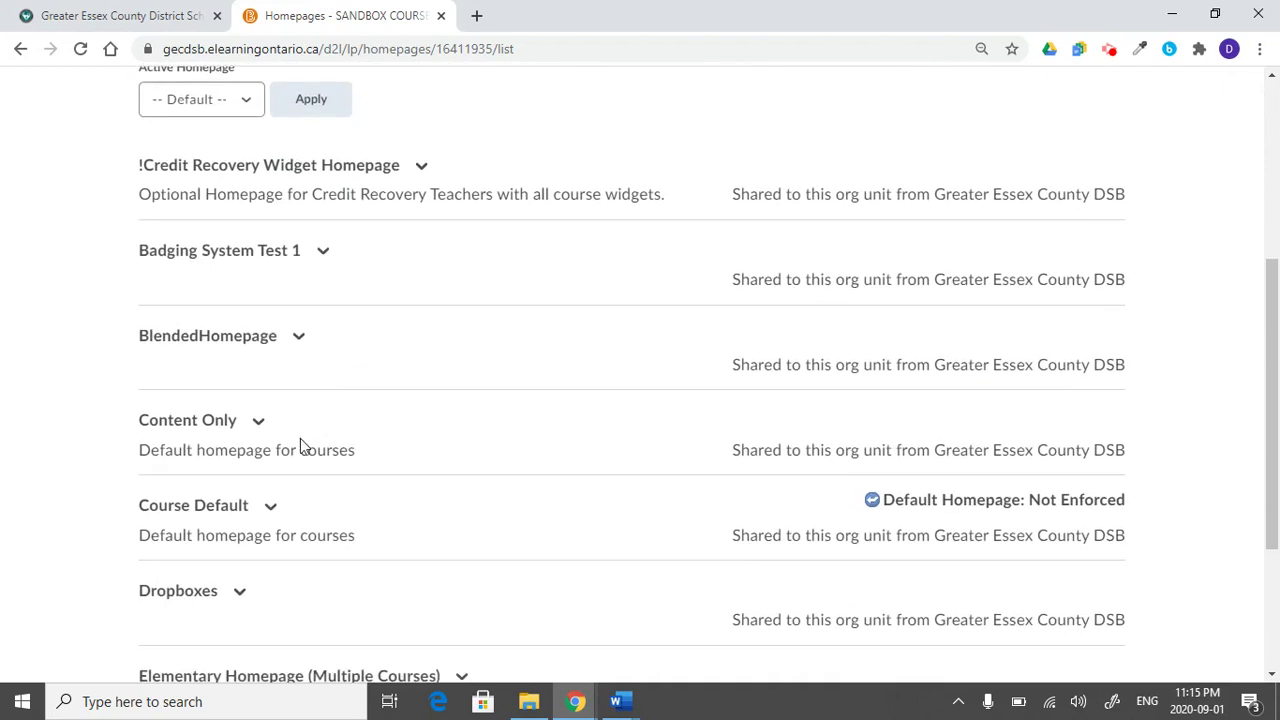
pyautogui.moveTo(146, 508); pyautogui.dragTo(228, 506)
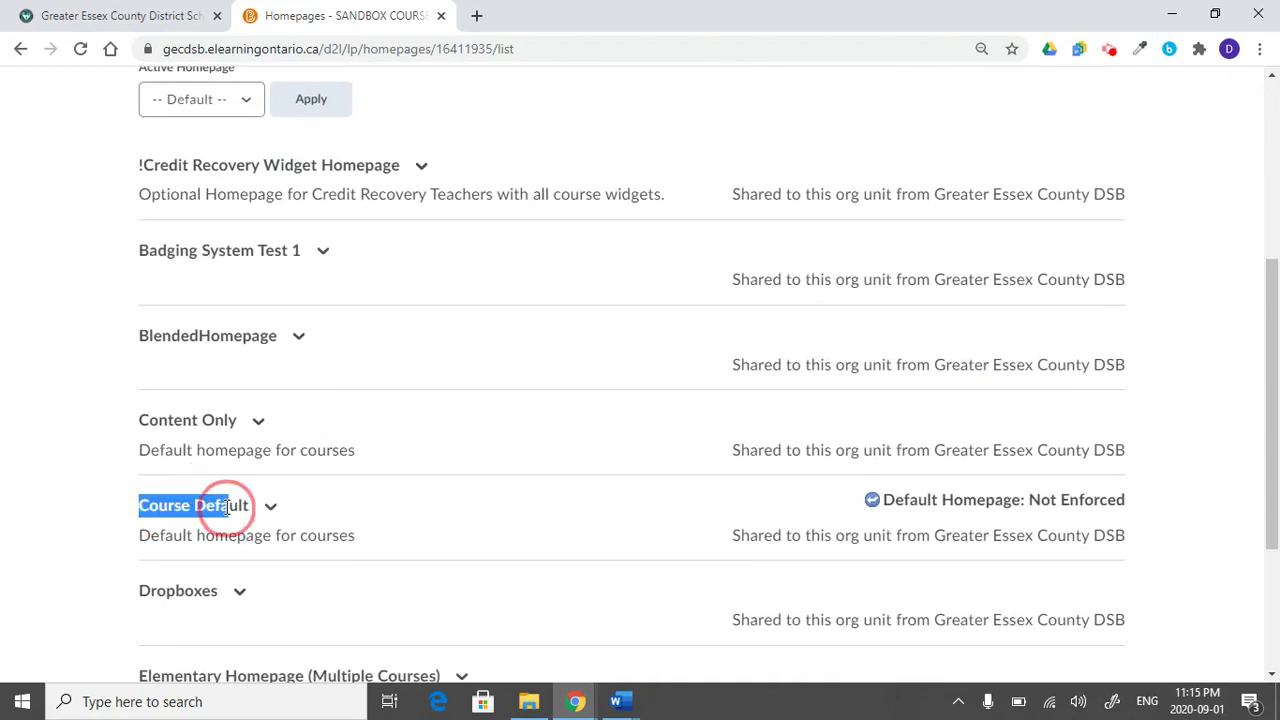
pyautogui.click(310, 519)
pyautogui.click(269, 508)
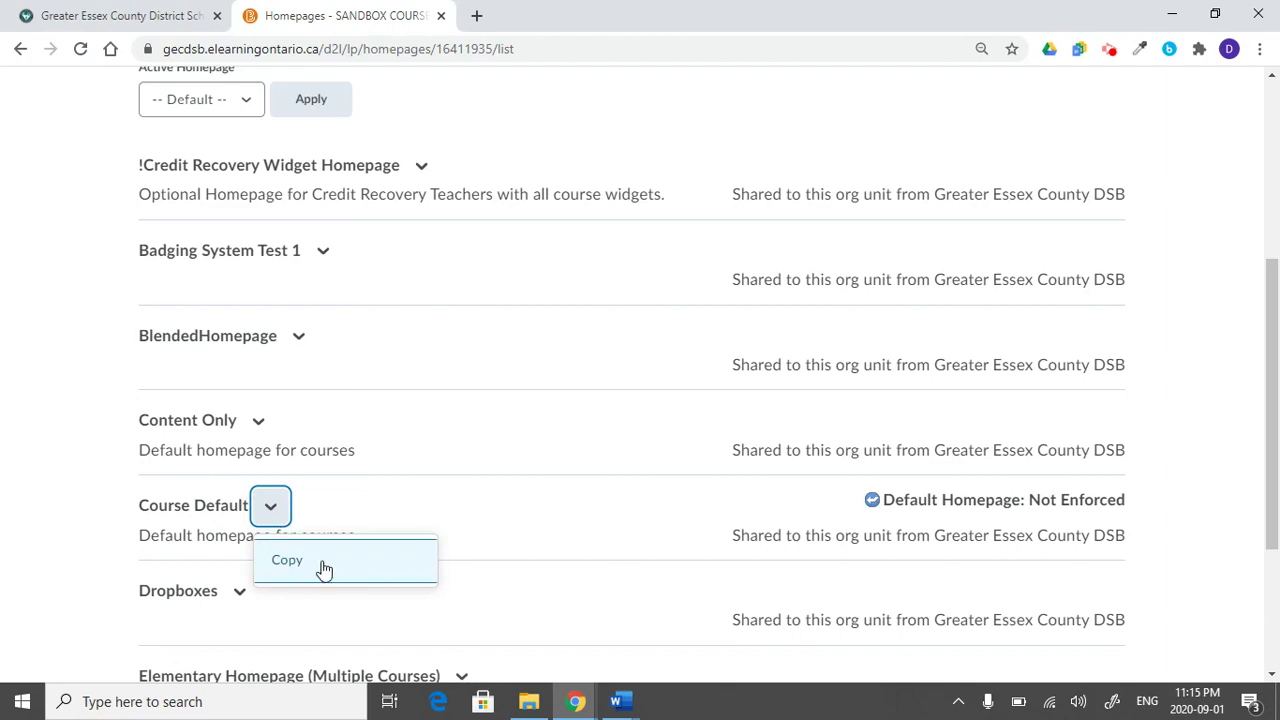
pyautogui.click(322, 566)
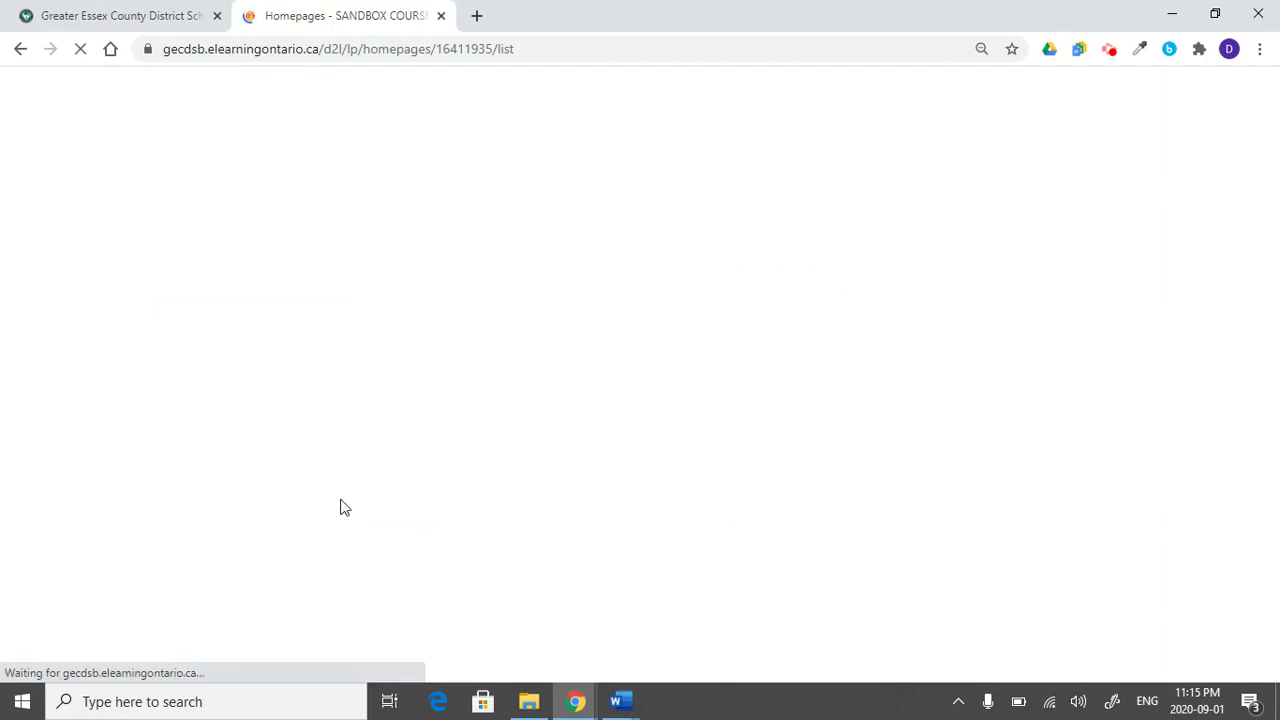
# - Set the active homepage to "Course Default - Copy" and apply the change
pyautogui.scroll(-4, 349, 374)
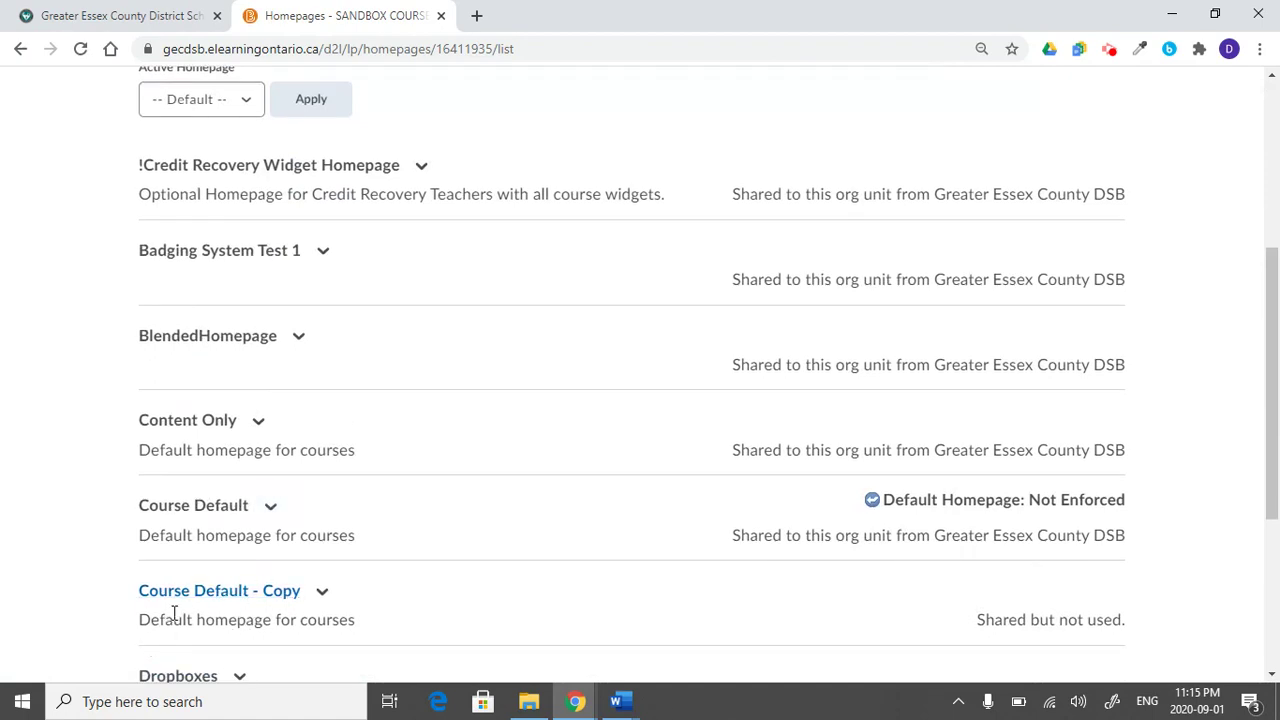
pyautogui.scroll(1, 267, 319)
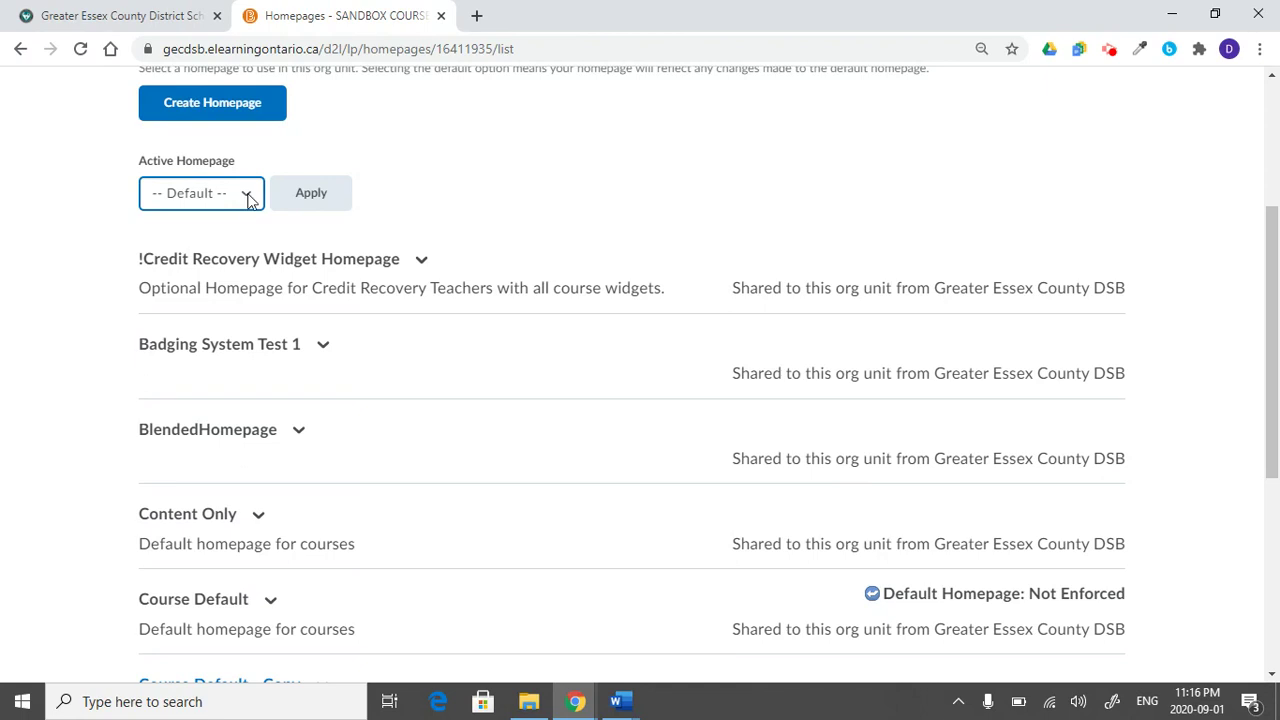
pyautogui.click(249, 199)
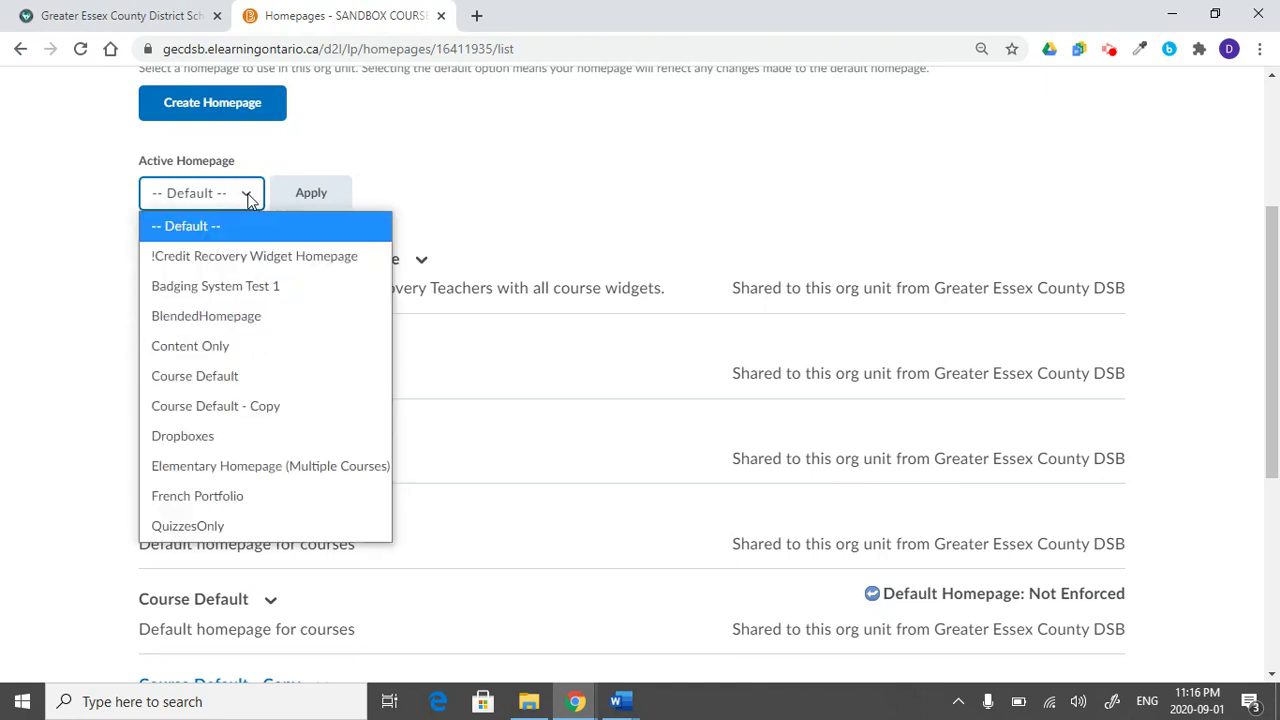
pyautogui.click(237, 406)
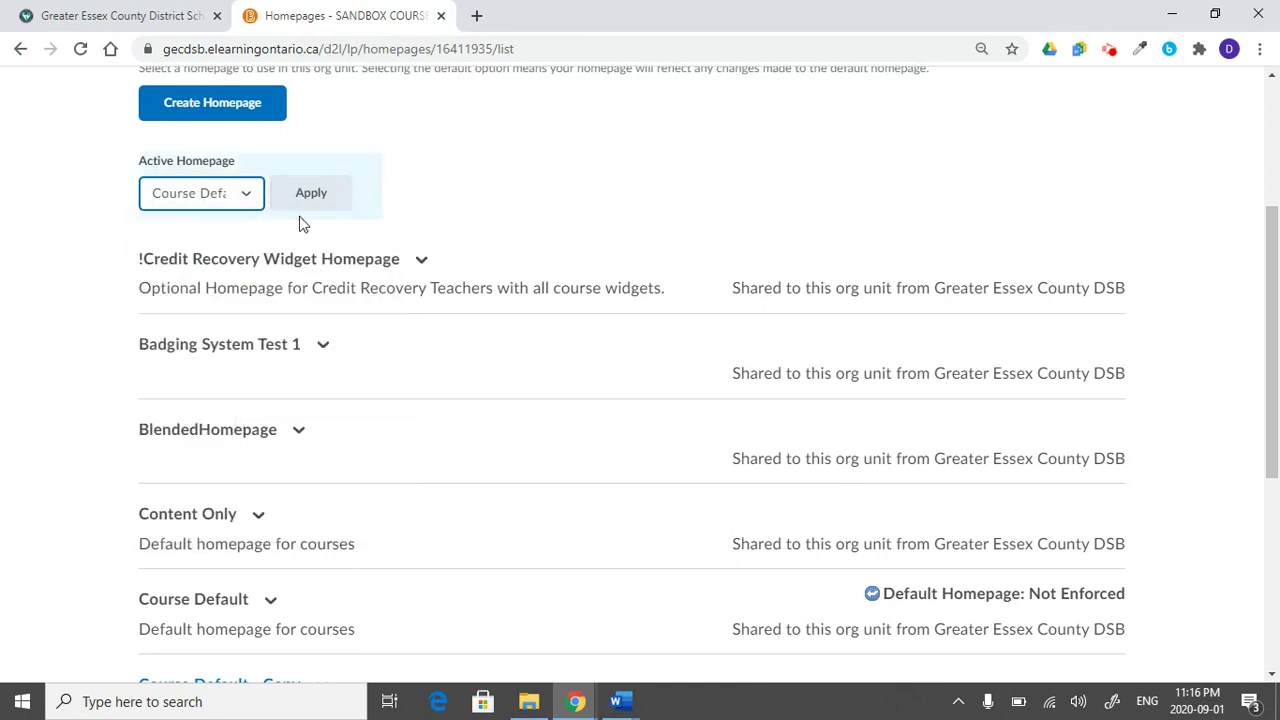
pyautogui.click(311, 193)
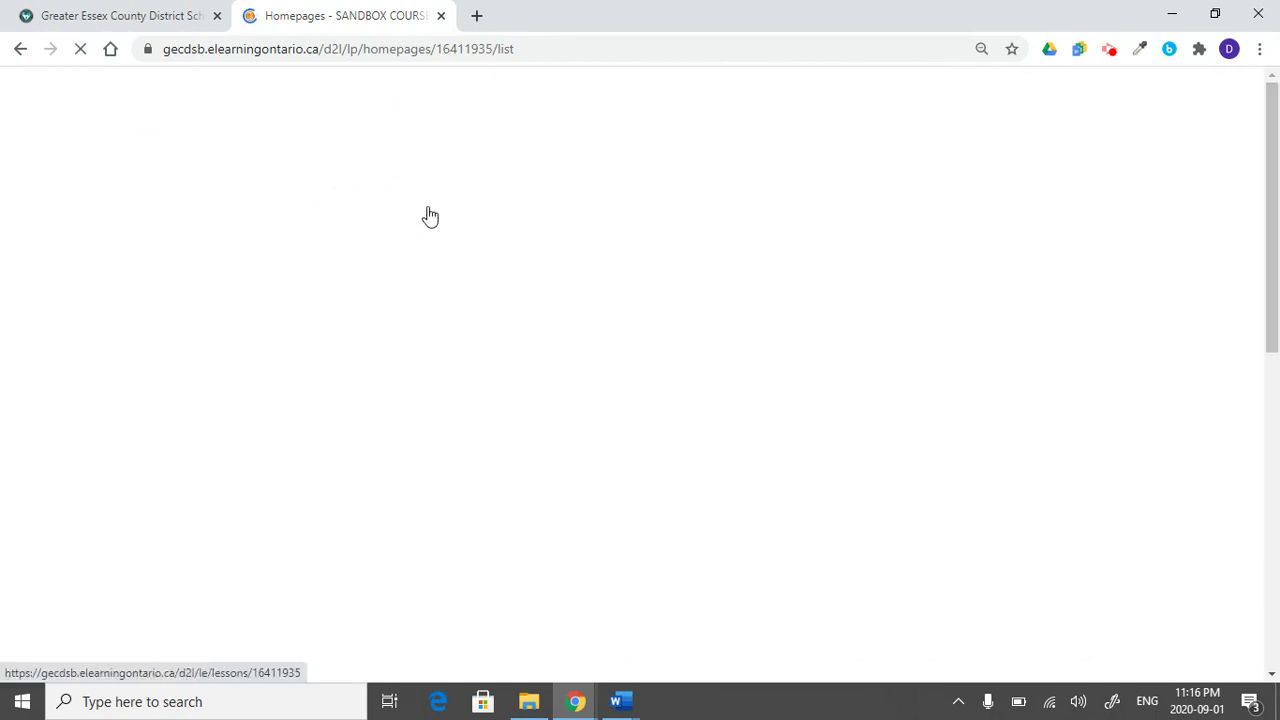
# - Return to the course homepage, open it for editing and go to its Widgets section
pyautogui.click(447, 110)
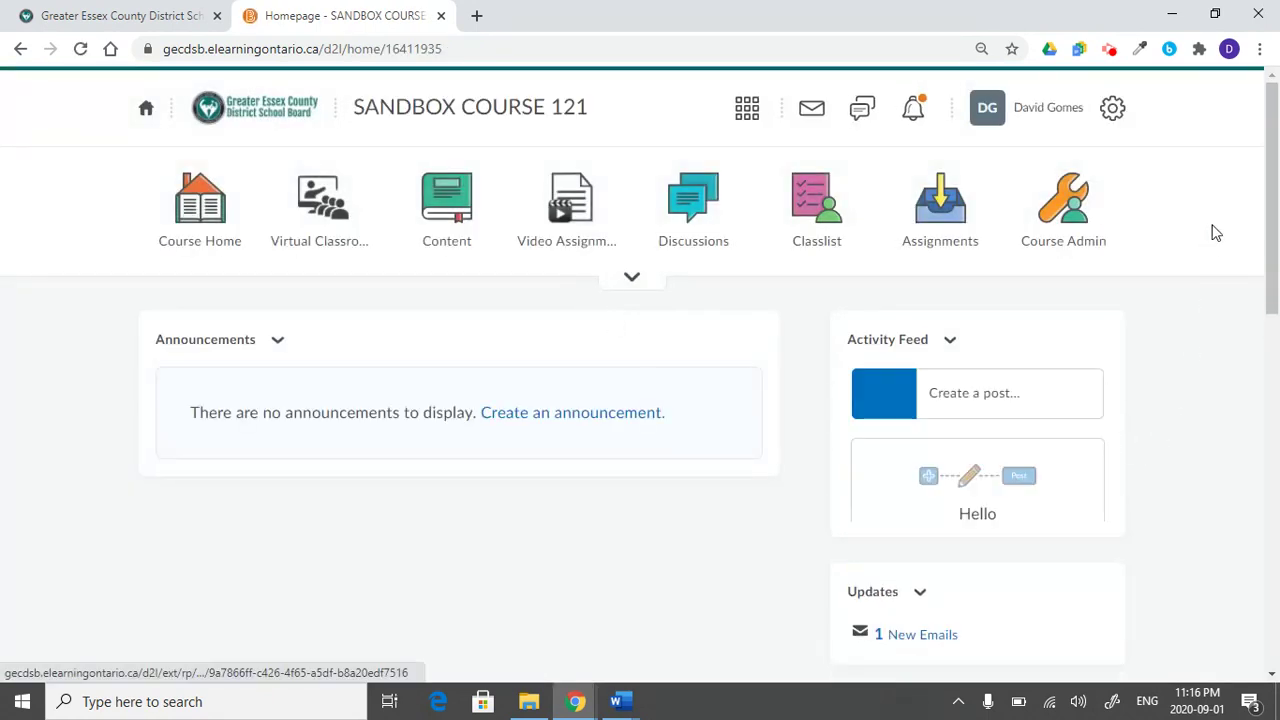
pyautogui.moveTo(1272, 207); pyautogui.dragTo(1262, 626)
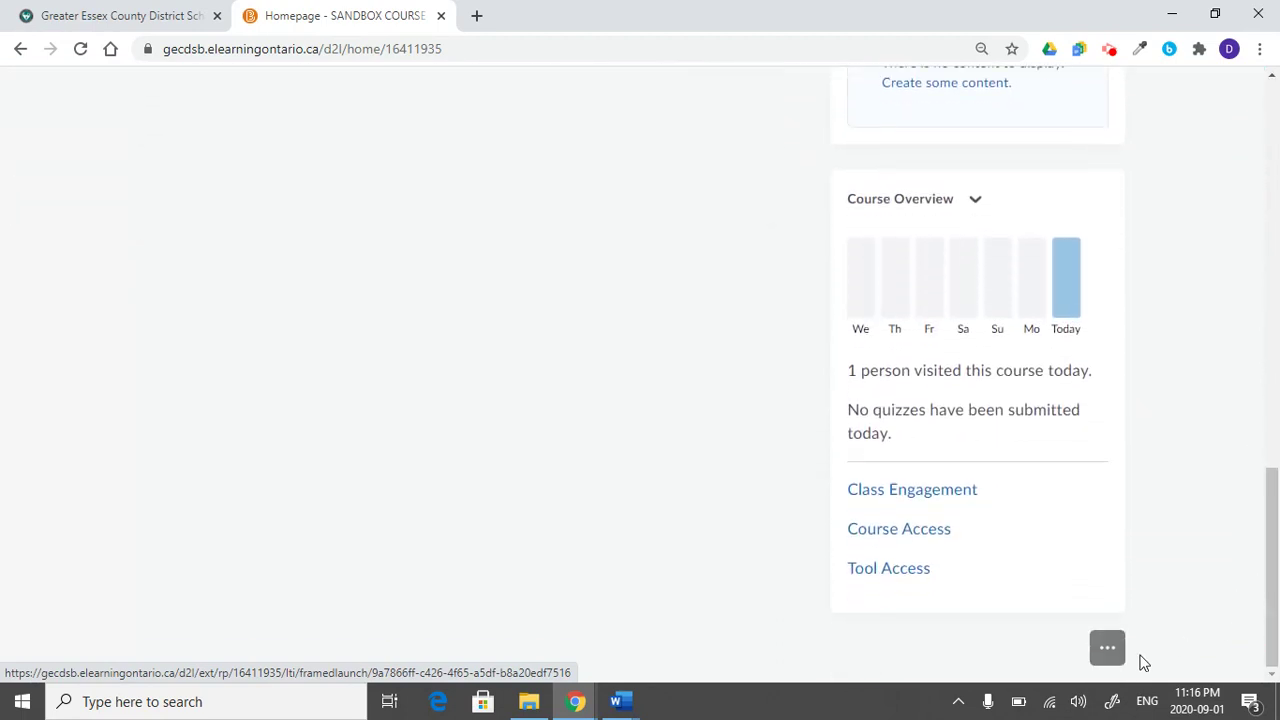
pyautogui.click(1107, 650)
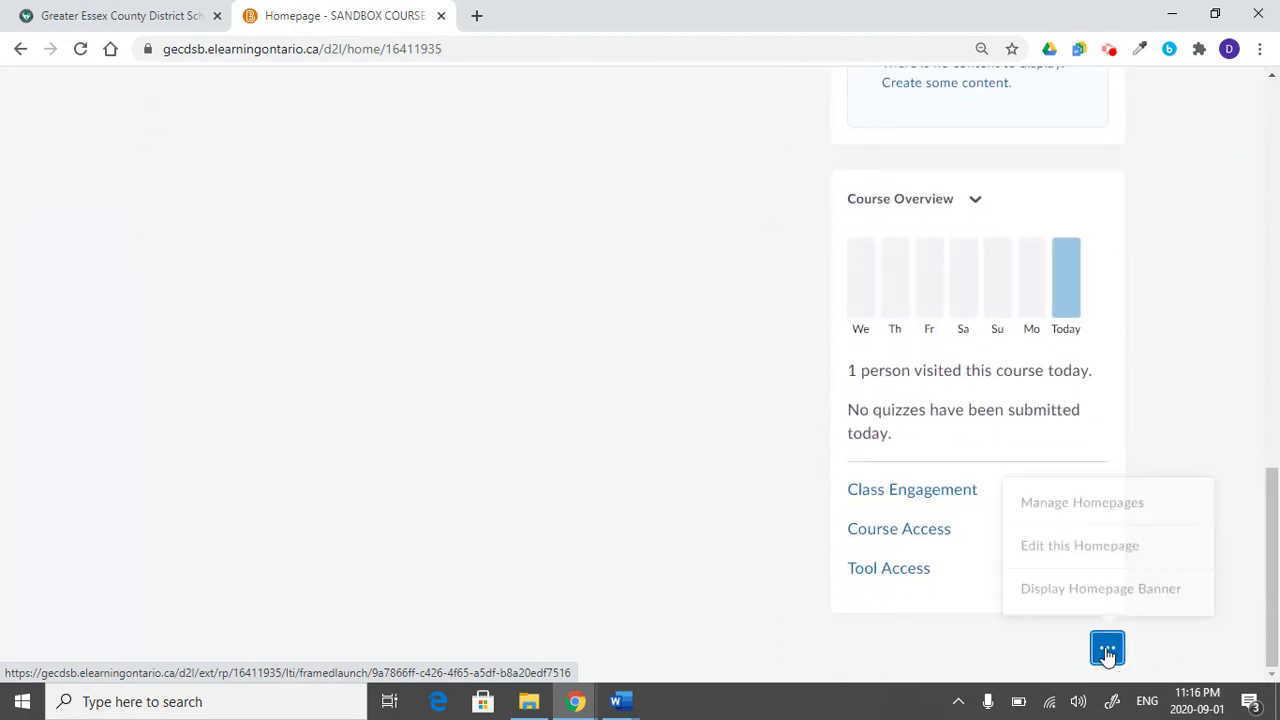
pyautogui.click(1100, 546)
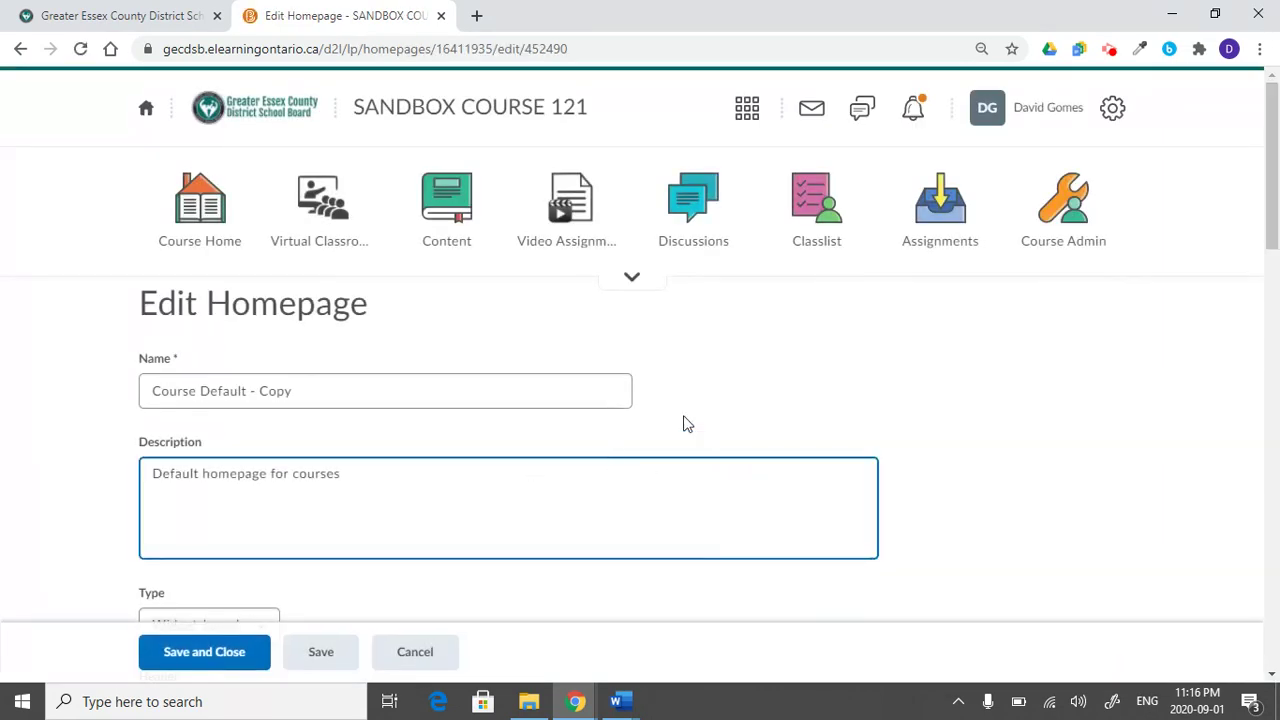
pyautogui.scroll(-3, 880, 403)
pyautogui.scroll(-6, 885, 410)
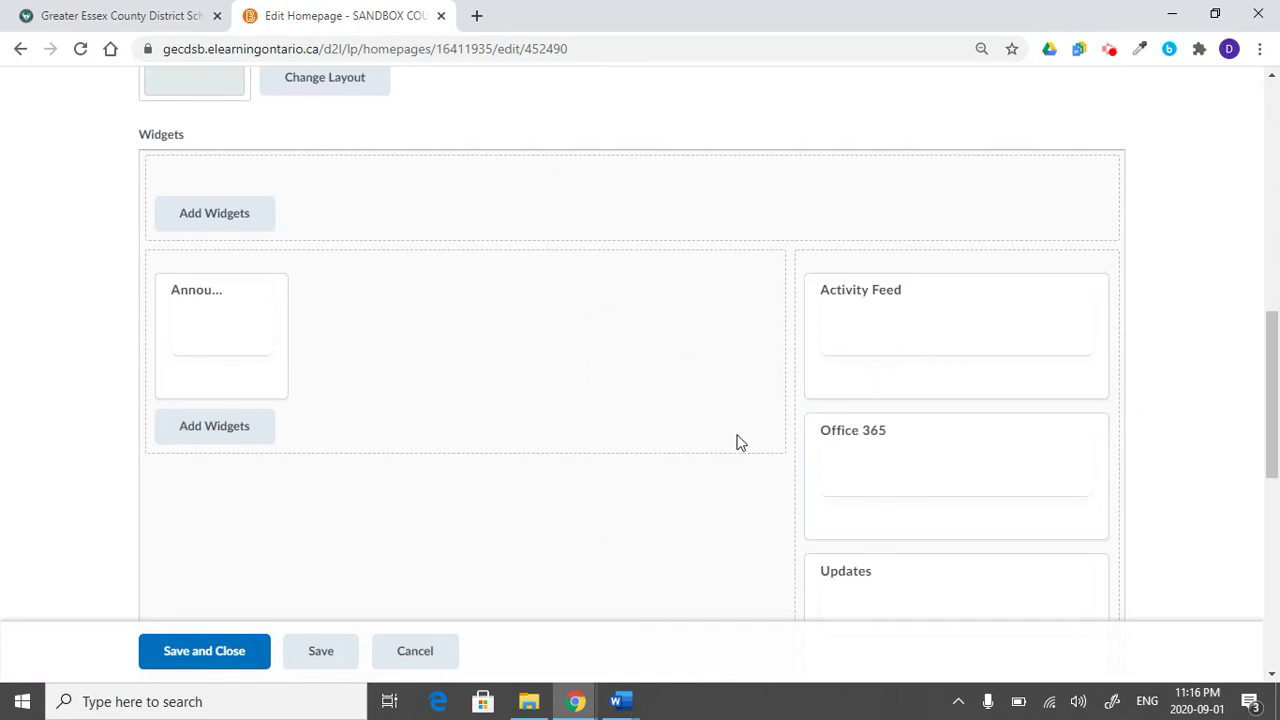
# - Move the Updates widget into the header panel and remove the Calendar and Content Browser widgets from the smaller side panel
pyautogui.moveTo(900, 580); pyautogui.dragTo(630, 192)
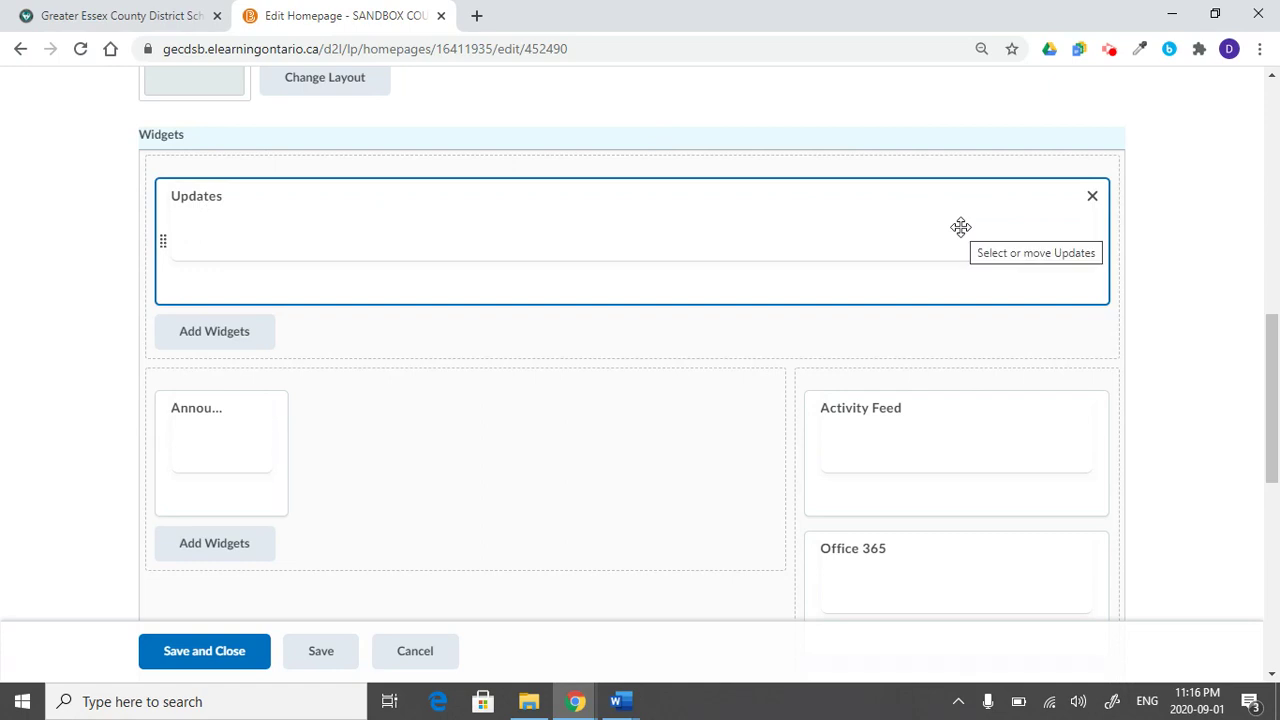
pyautogui.moveTo(251, 471); pyautogui.dragTo(234, 449)
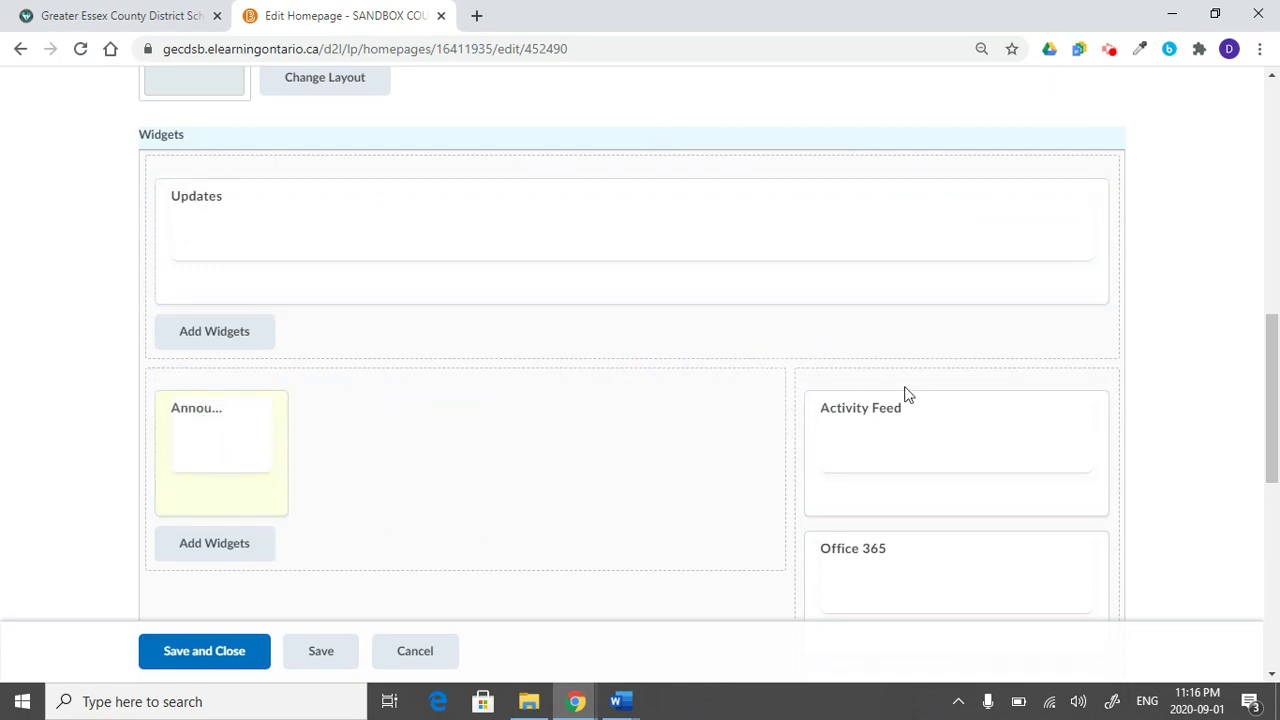
pyautogui.scroll(-3, 974, 477)
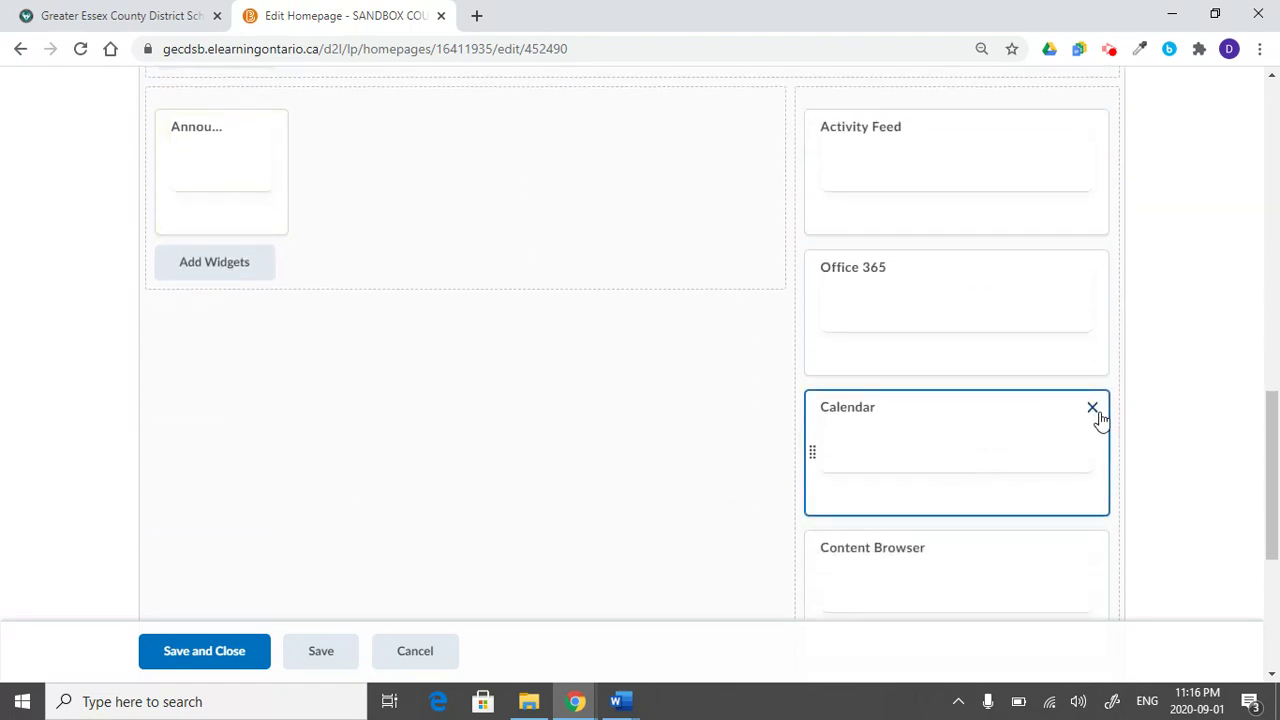
pyautogui.click(1092, 408)
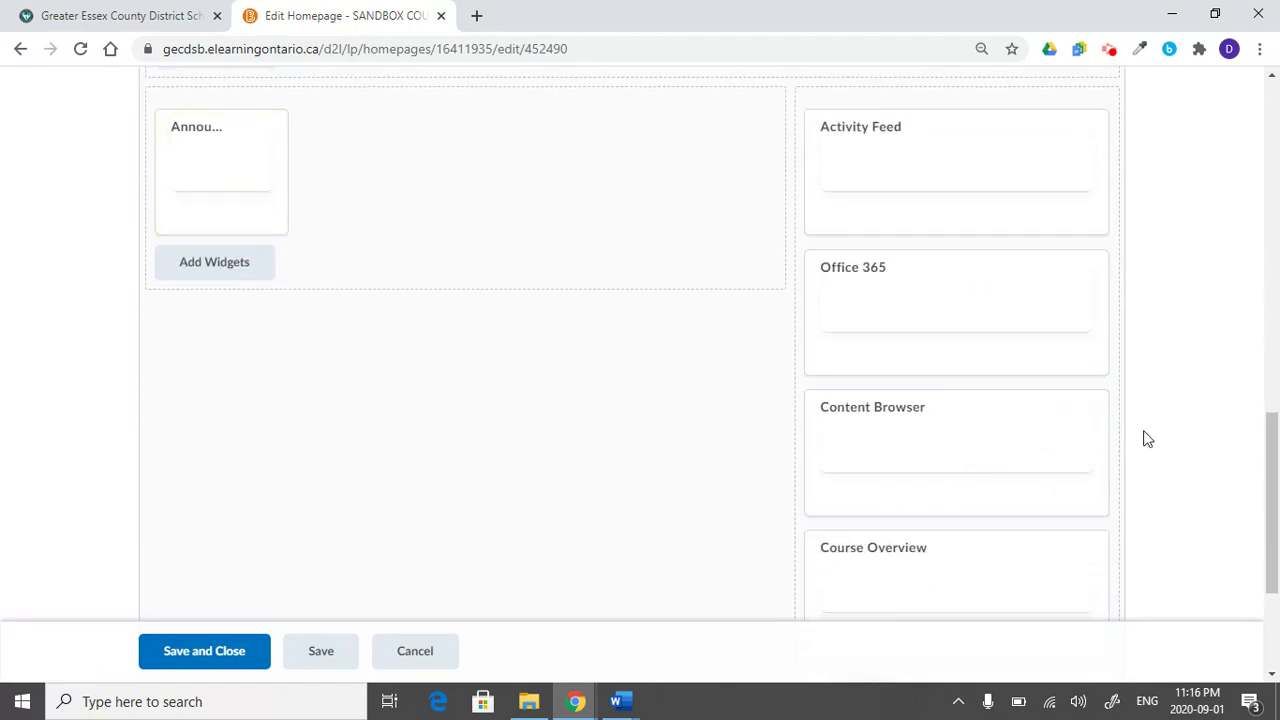
pyautogui.scroll(-1, 1147, 439)
pyautogui.click(1092, 318)
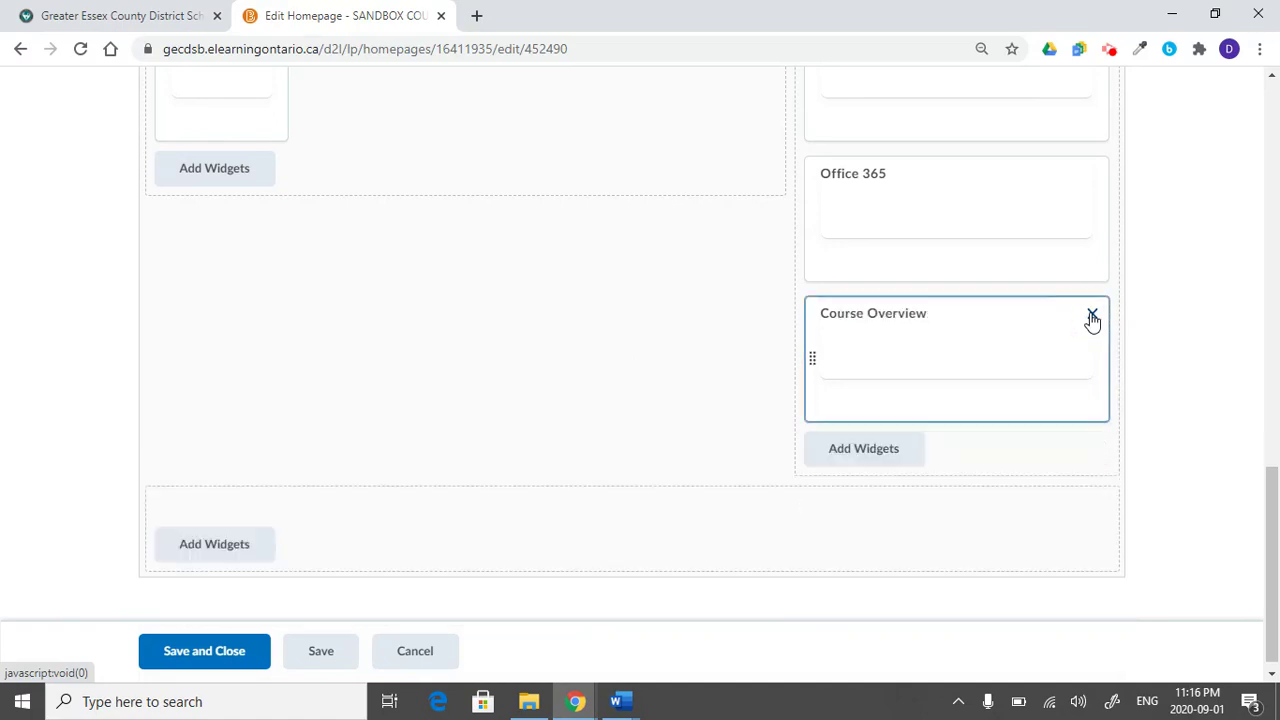
# - Add the Calendar system widget to the large panel that holds the Announcements widget
pyautogui.scroll(1, 338, 403)
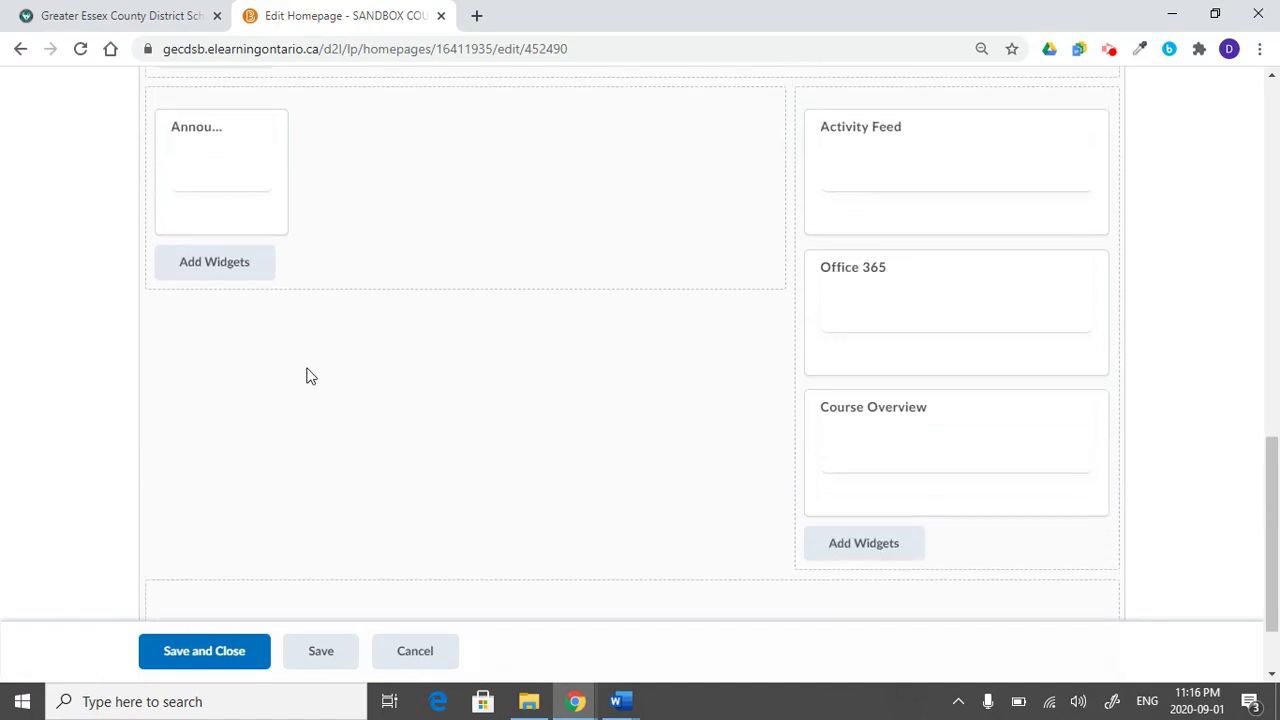
pyautogui.click(227, 268)
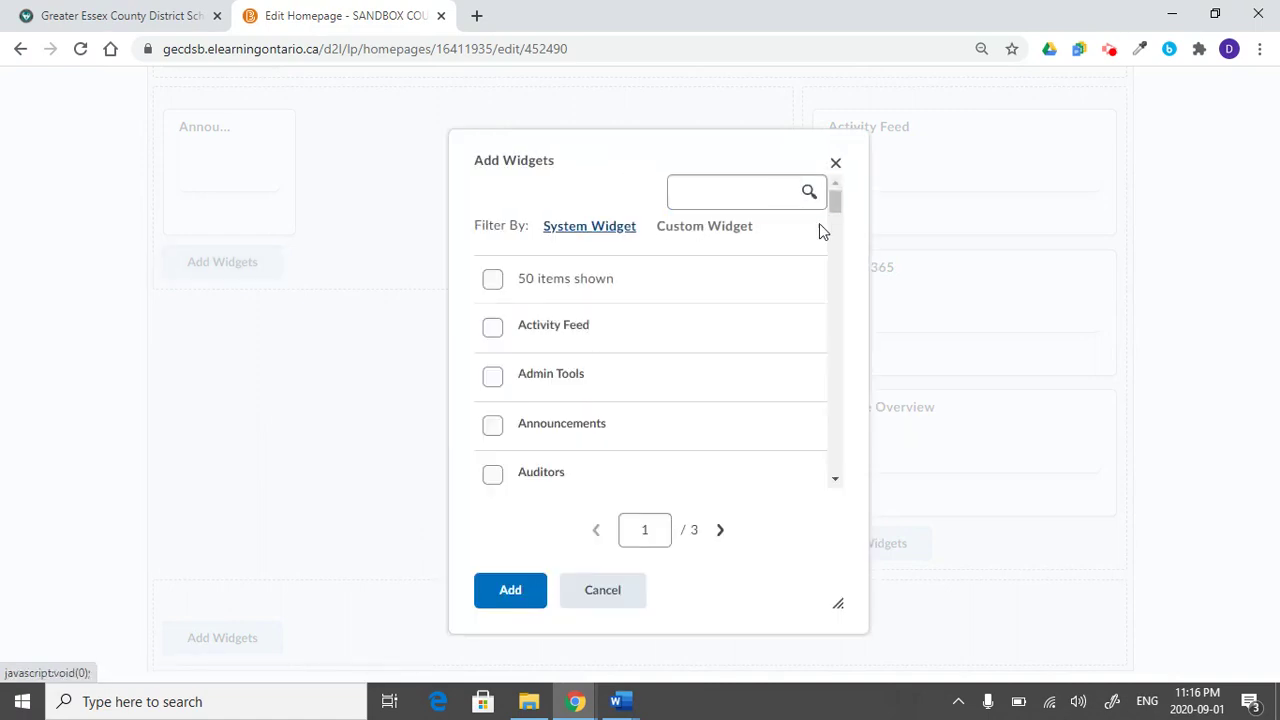
pyautogui.moveTo(835, 205); pyautogui.dragTo(789, 243)
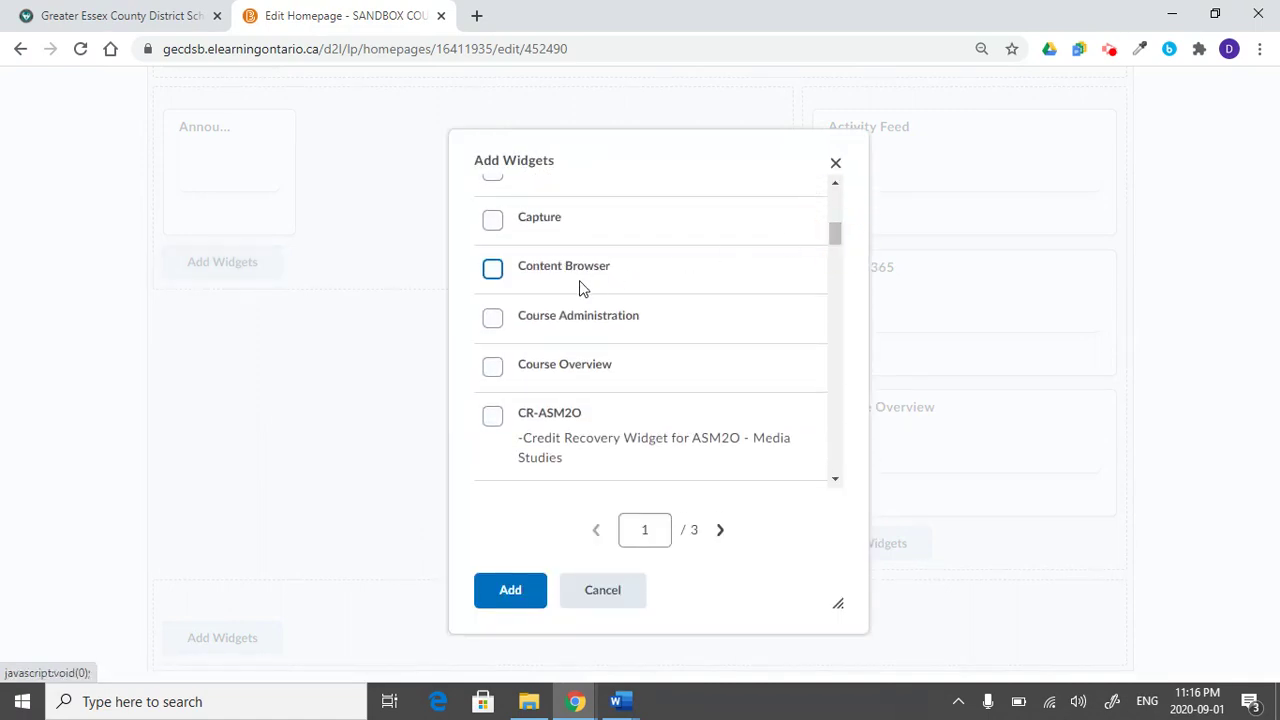
pyautogui.scroll(1, 540, 277)
pyautogui.click(494, 265)
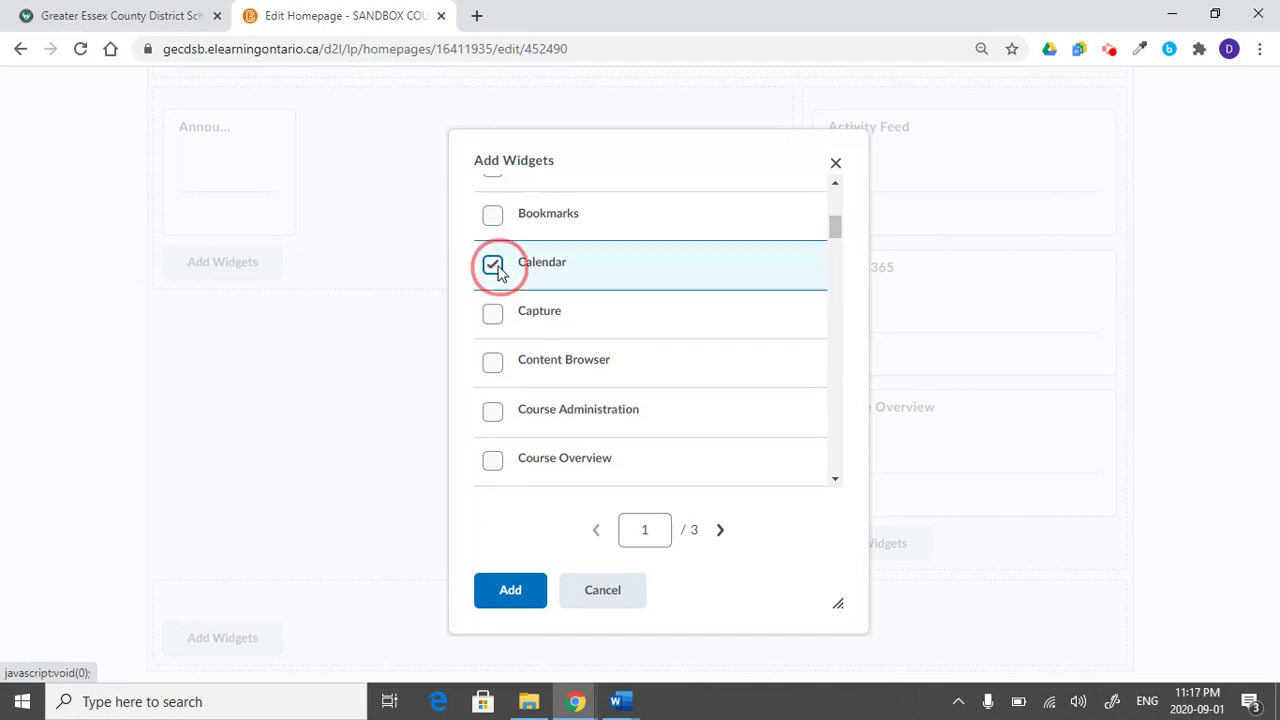
pyautogui.click(511, 597)
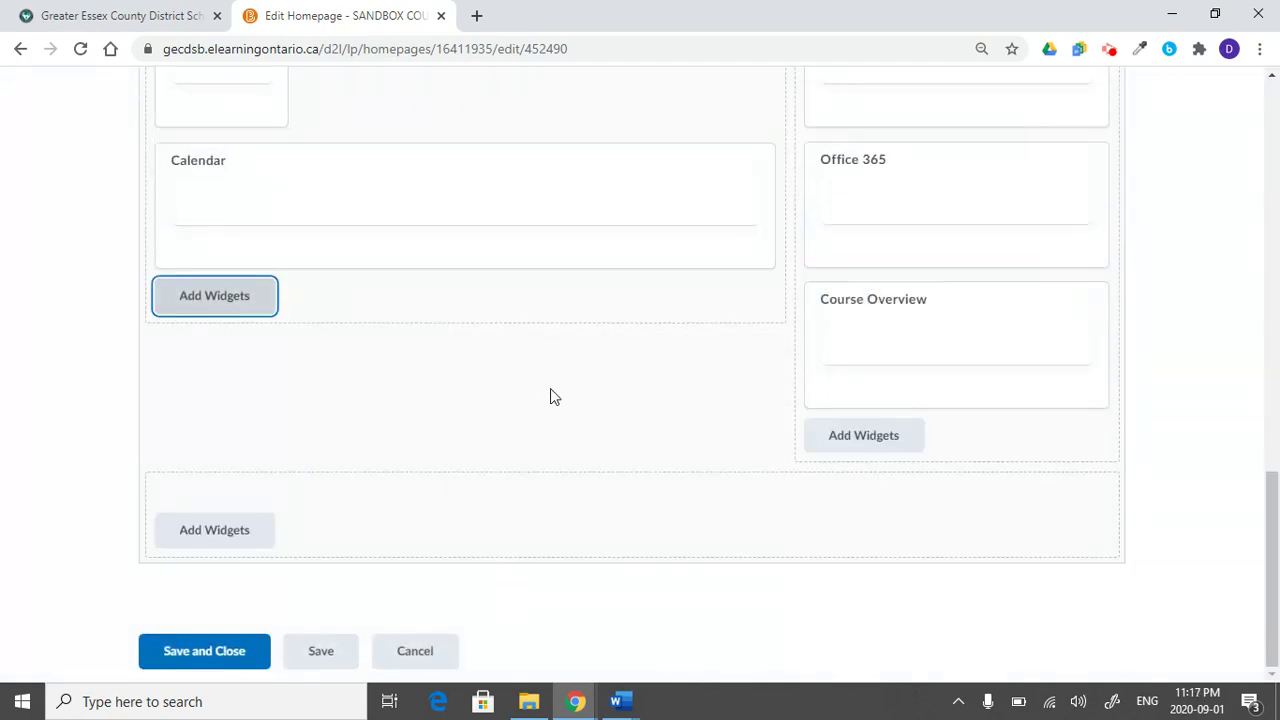
# - Look over the layouts available for the homepage and close the selection without changing the layout
pyautogui.scroll(1, 470, 340)
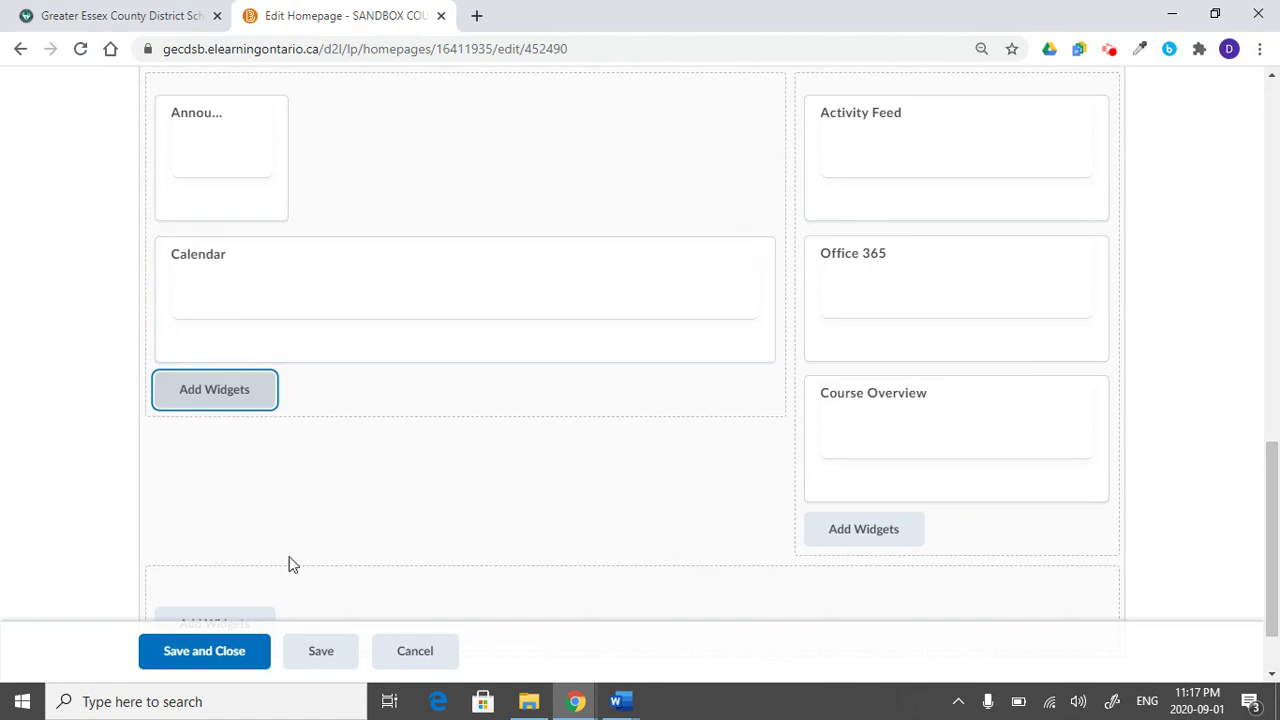
pyautogui.scroll(3, 491, 534)
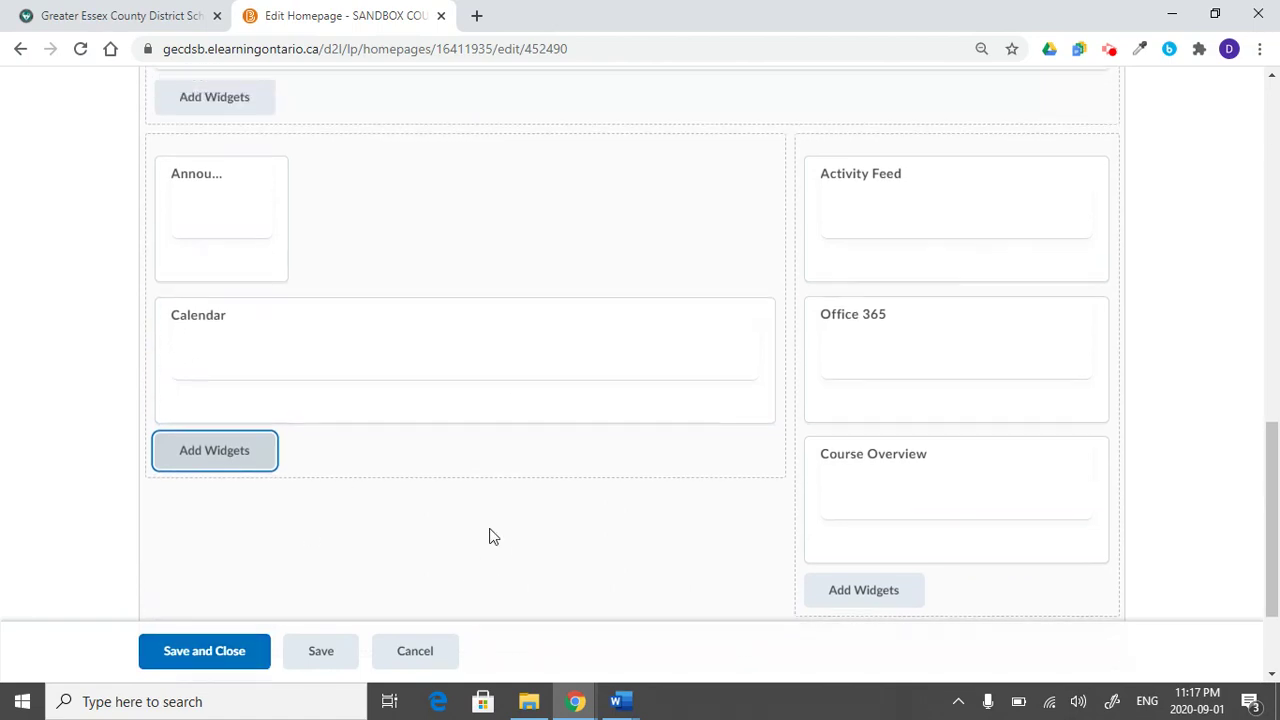
pyautogui.scroll(2, 491, 527)
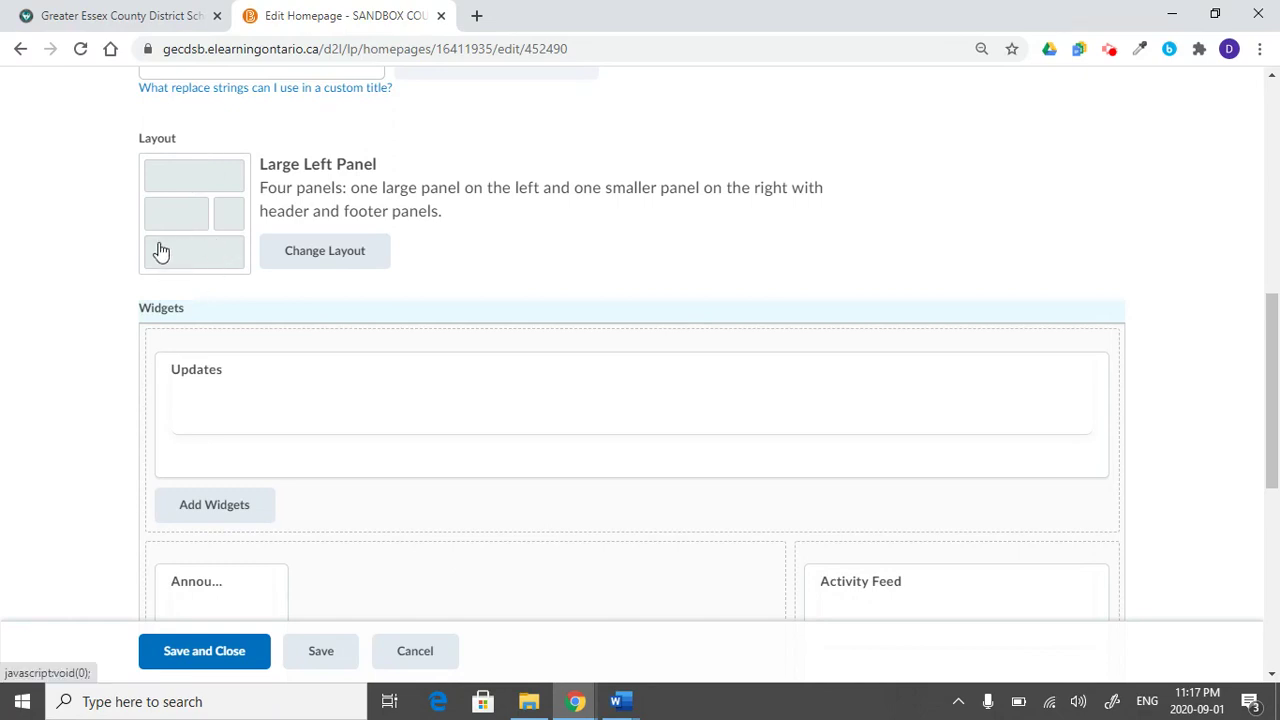
pyautogui.click(340, 251)
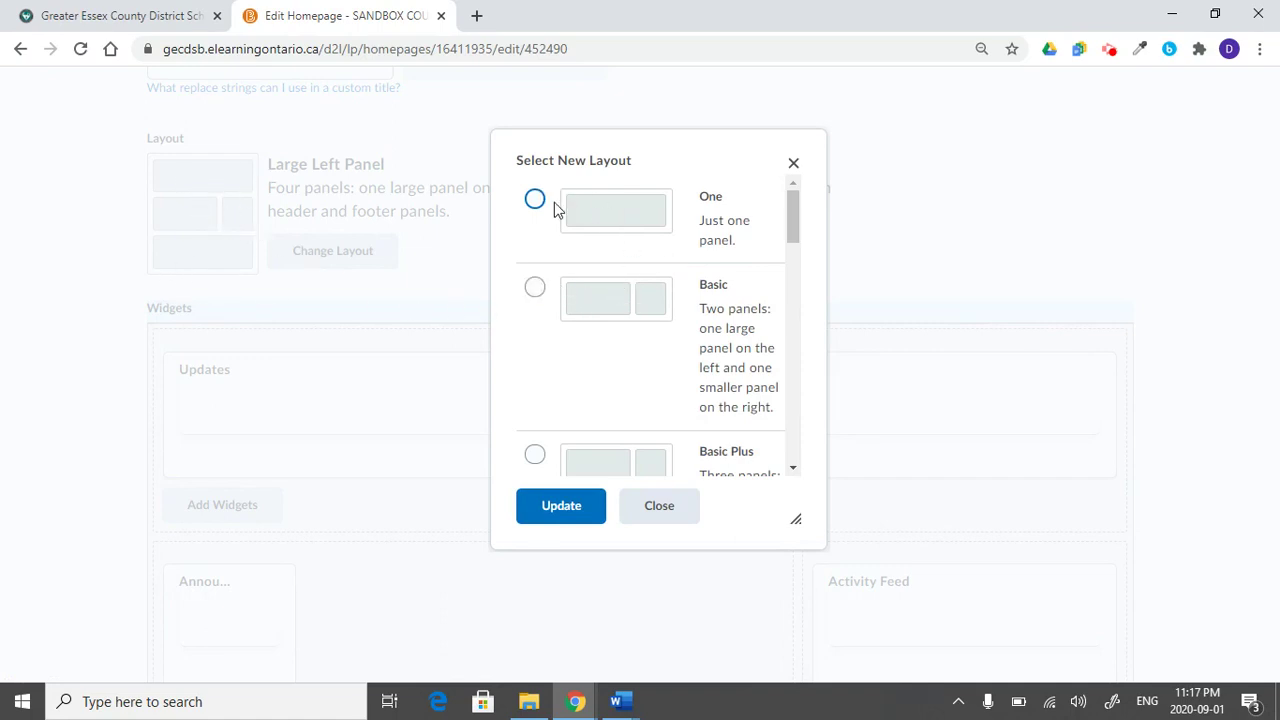
pyautogui.click(649, 516)
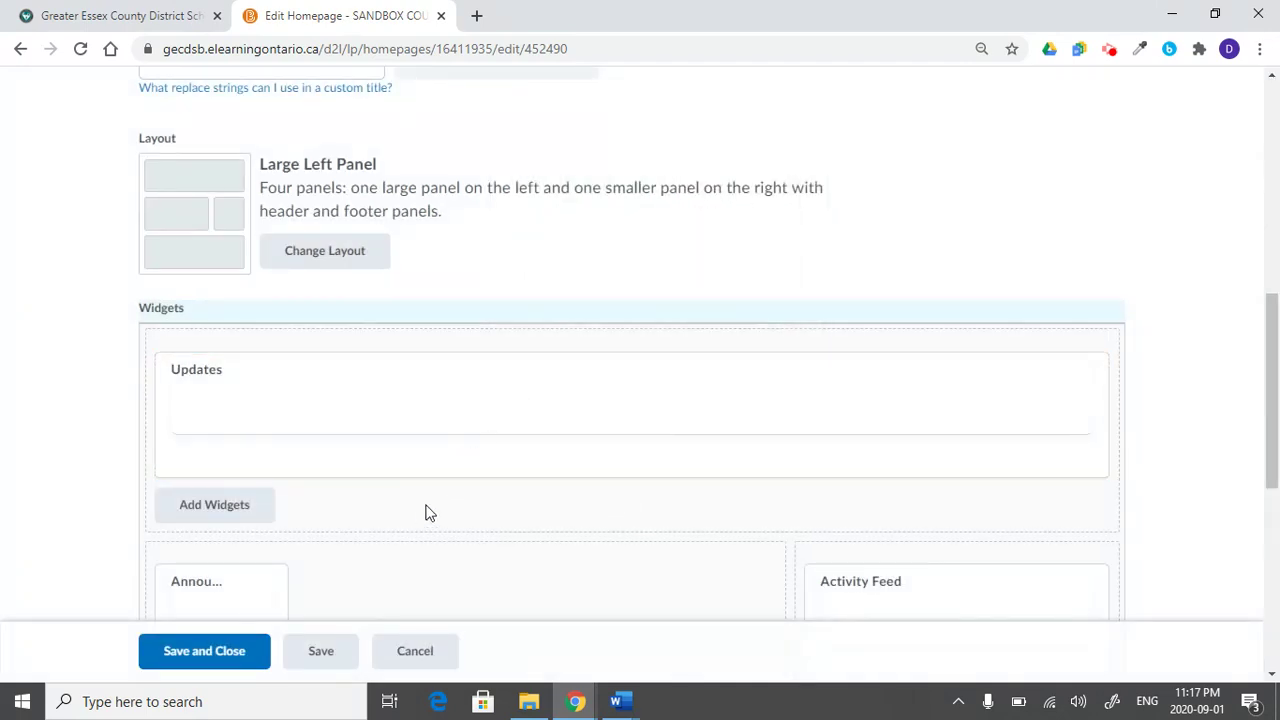
# - Save and close the edited homepage, dismiss the notification and review the widgets on the course homepage
pyautogui.click(218, 664)
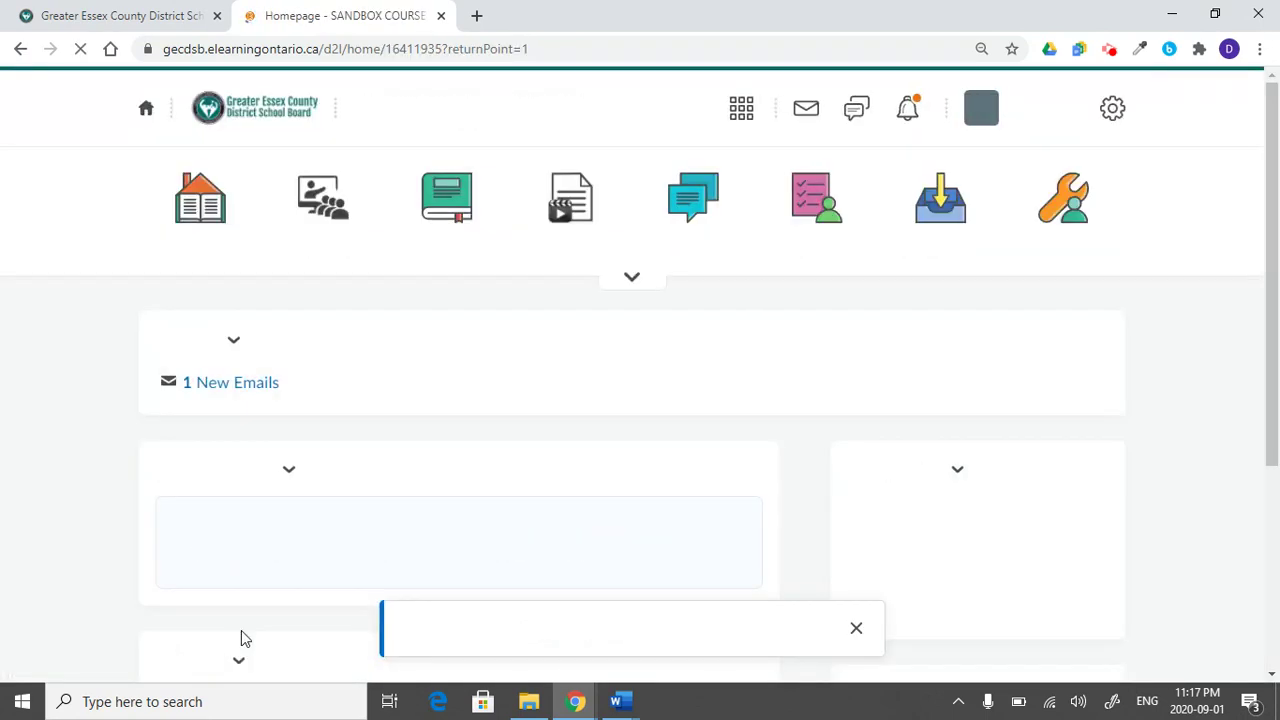
pyautogui.click(856, 627)
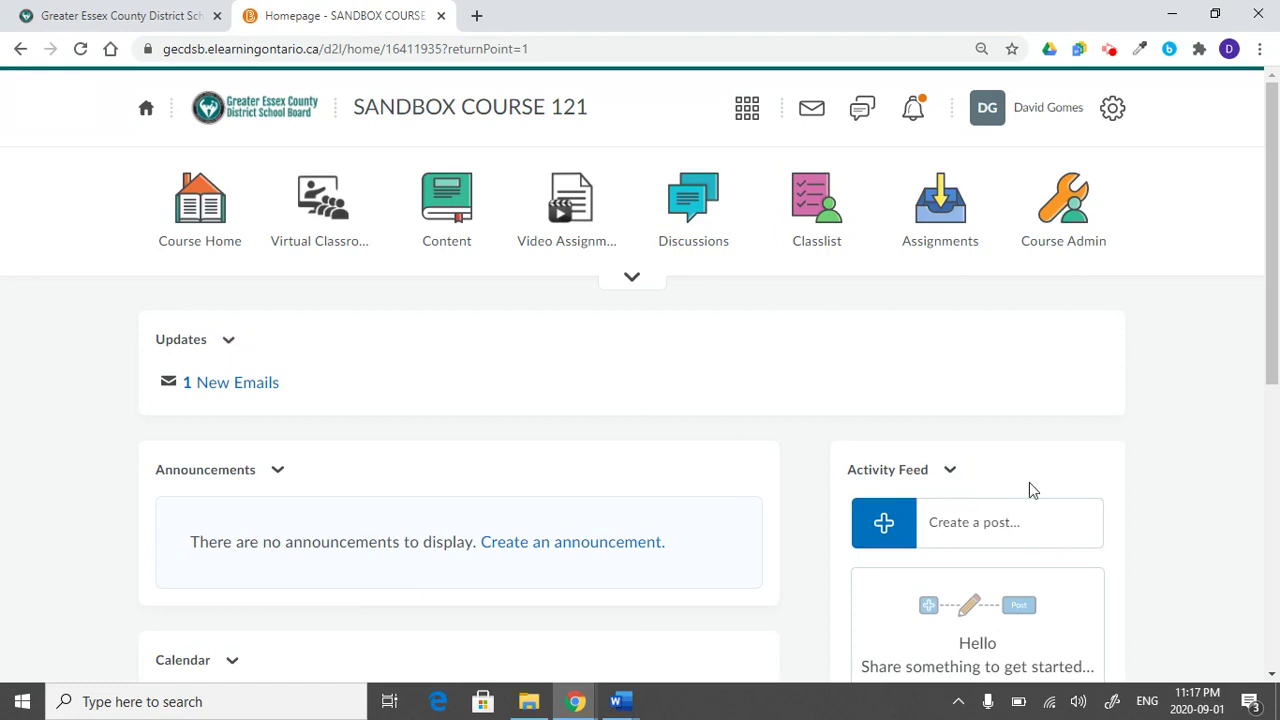
pyautogui.scroll(-3, 1116, 375)
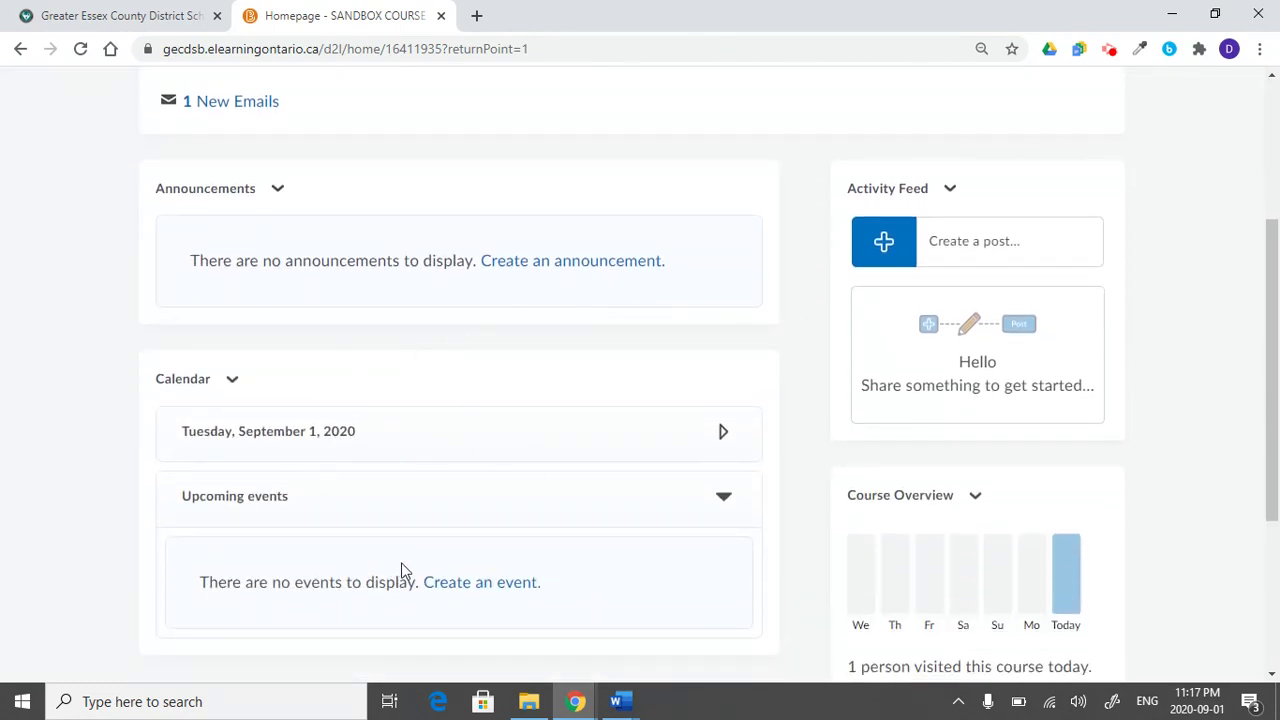
pyautogui.scroll(1, 403, 565)
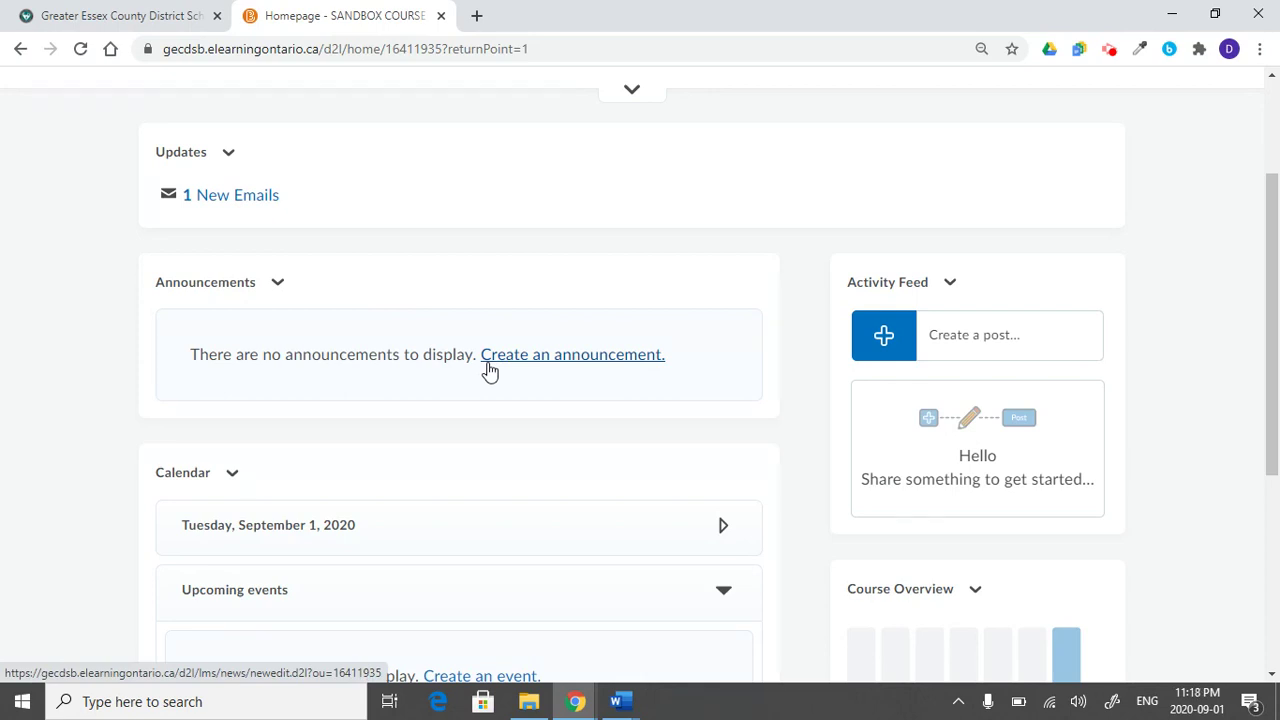
pyautogui.scroll(-4, 522, 435)
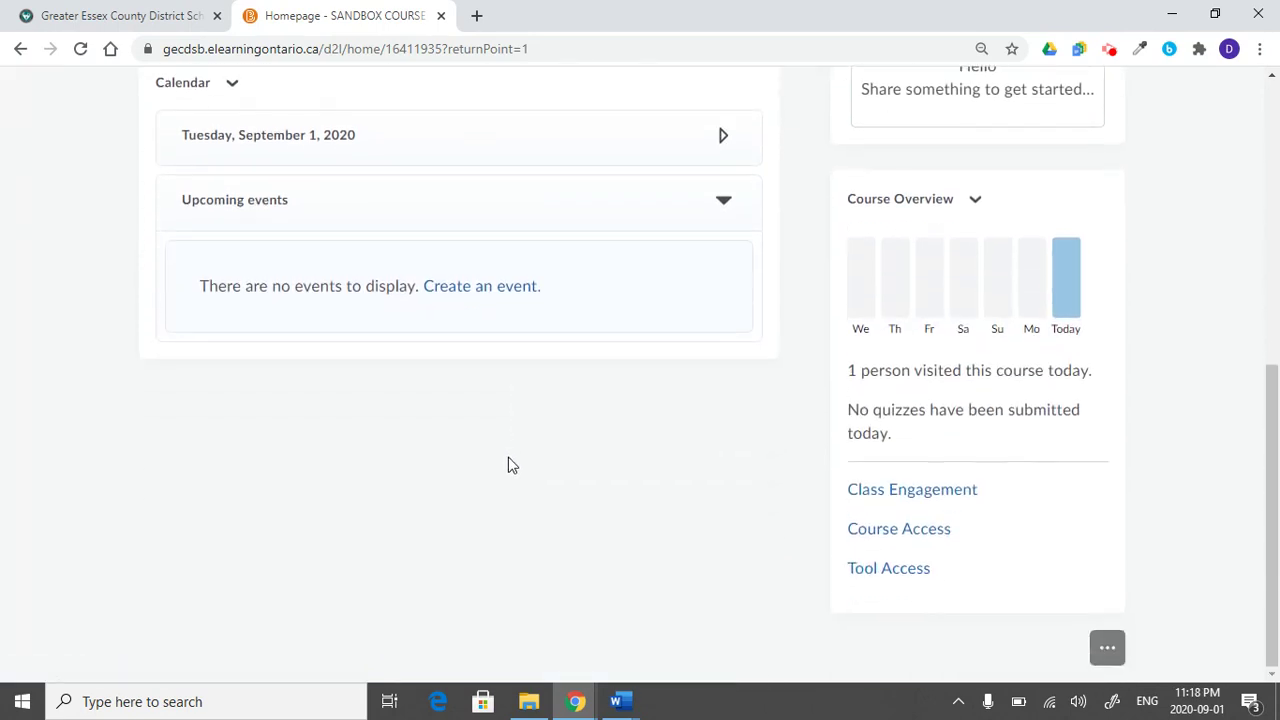
pyautogui.scroll(5, 508, 465)
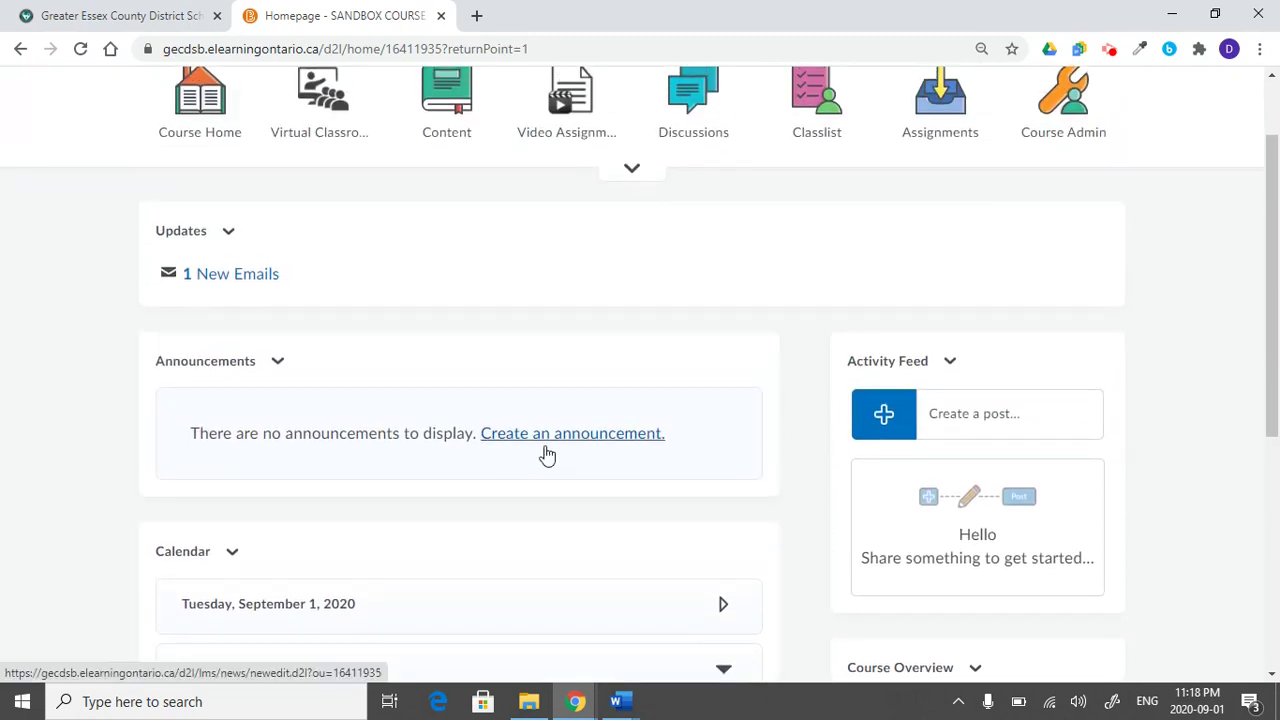
# - Open a new announcement from the Announcements widget, examine its Headline and Content fields, and return to the course homepage without publishing
pyautogui.click(515, 438)
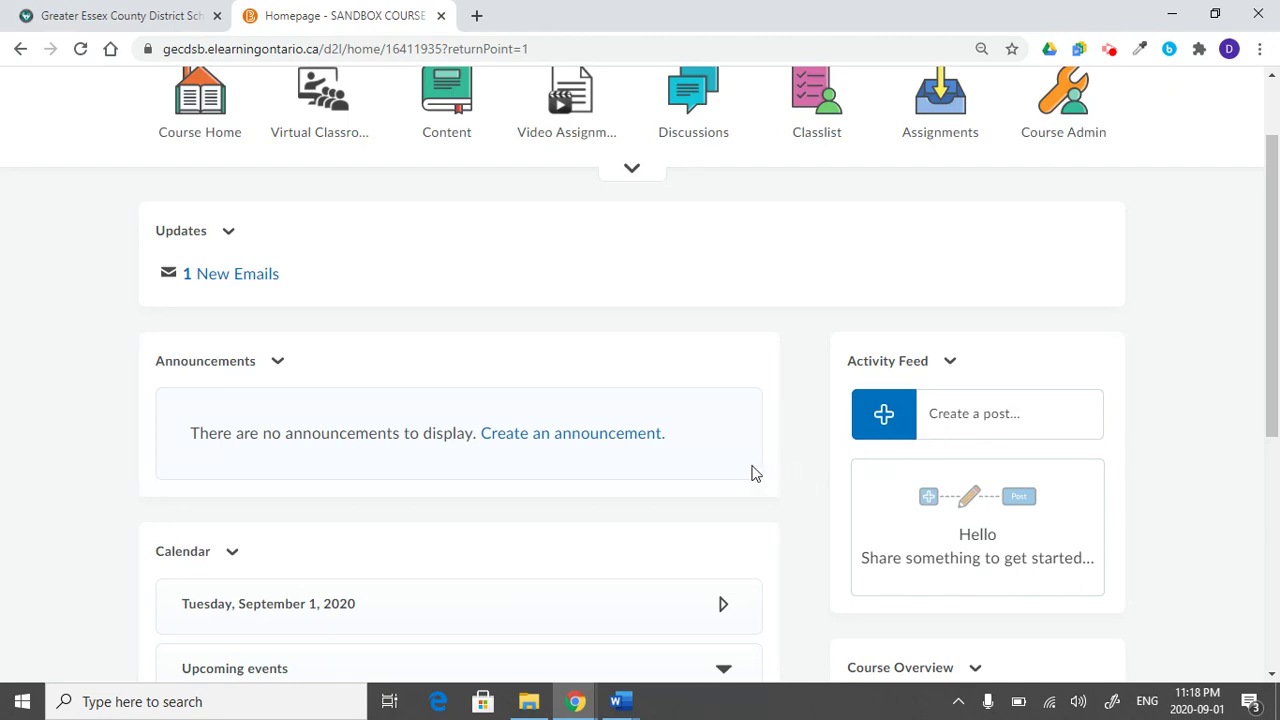
pyautogui.click(590, 445)
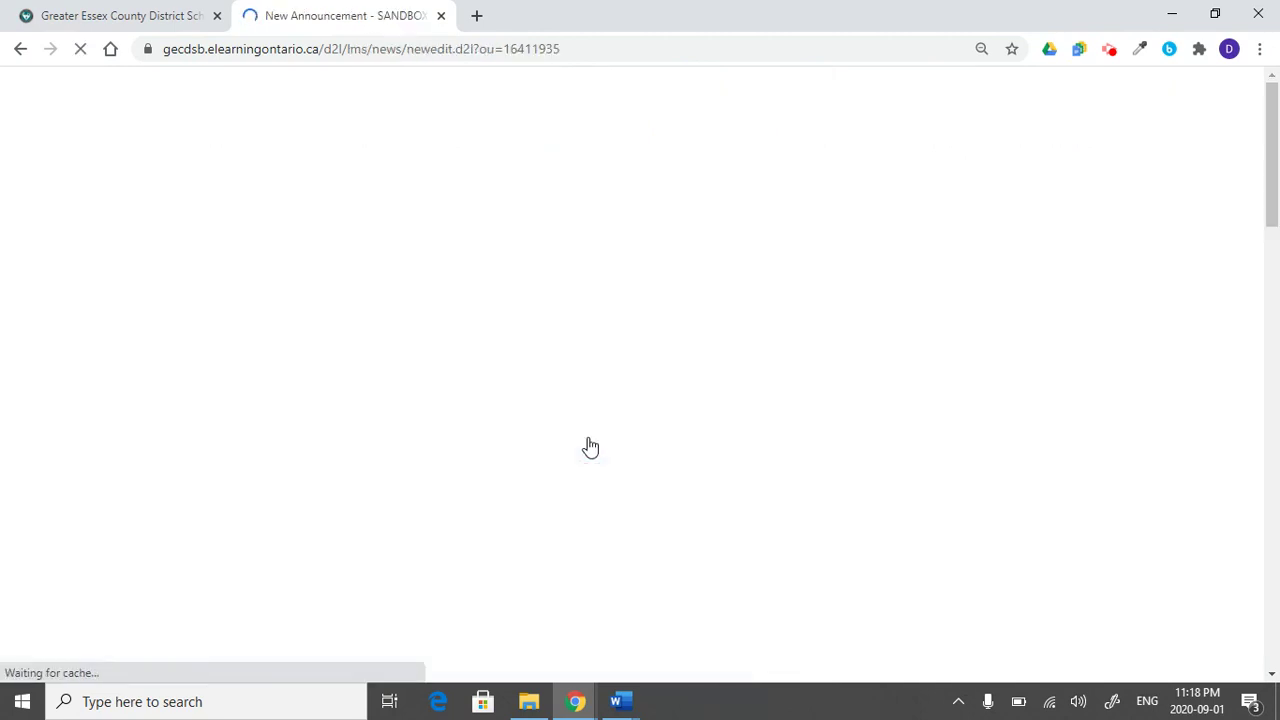
pyautogui.click(314, 453)
pyautogui.scroll(-4, 314, 451)
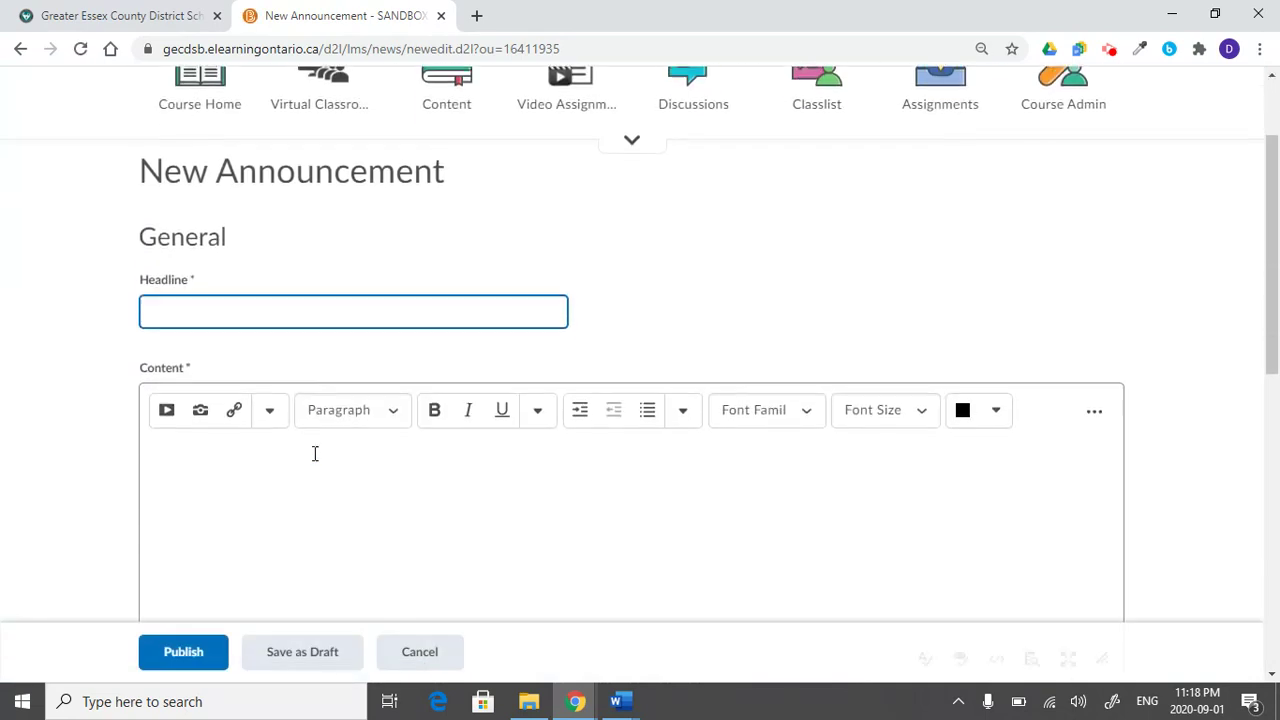
pyautogui.click(331, 163)
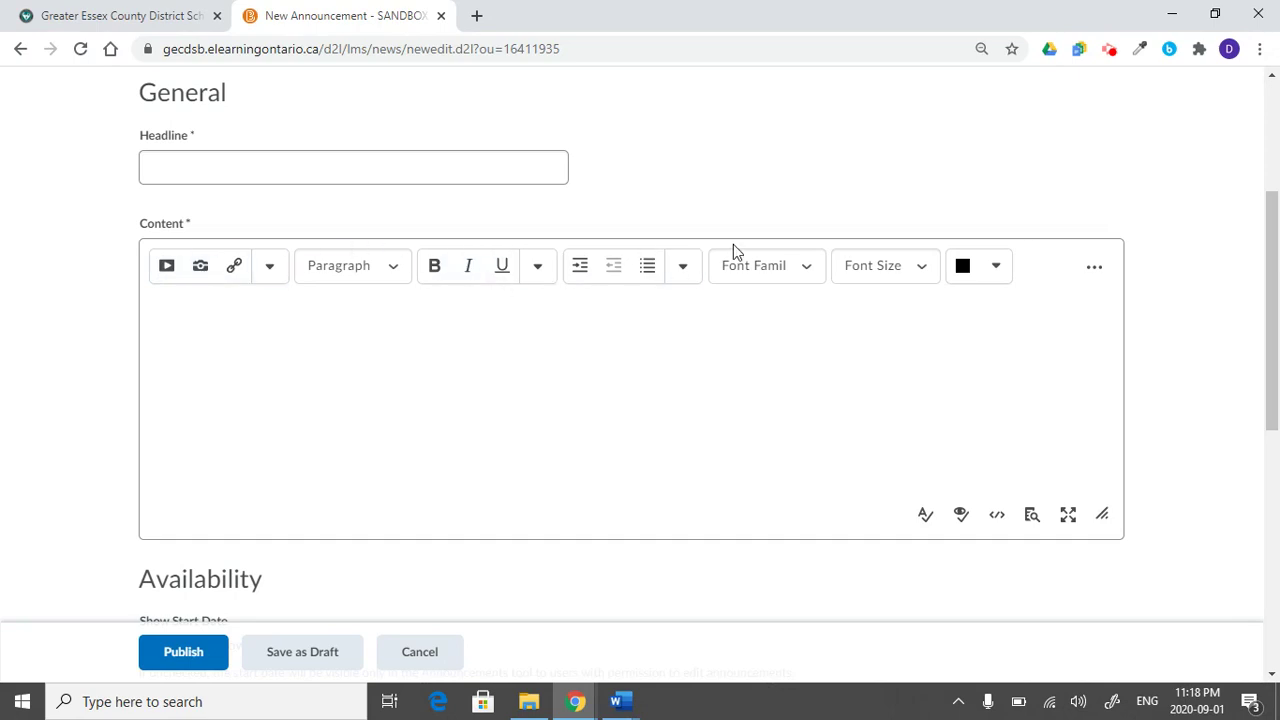
pyautogui.click(679, 272)
pyautogui.click(983, 320)
pyautogui.click(425, 654)
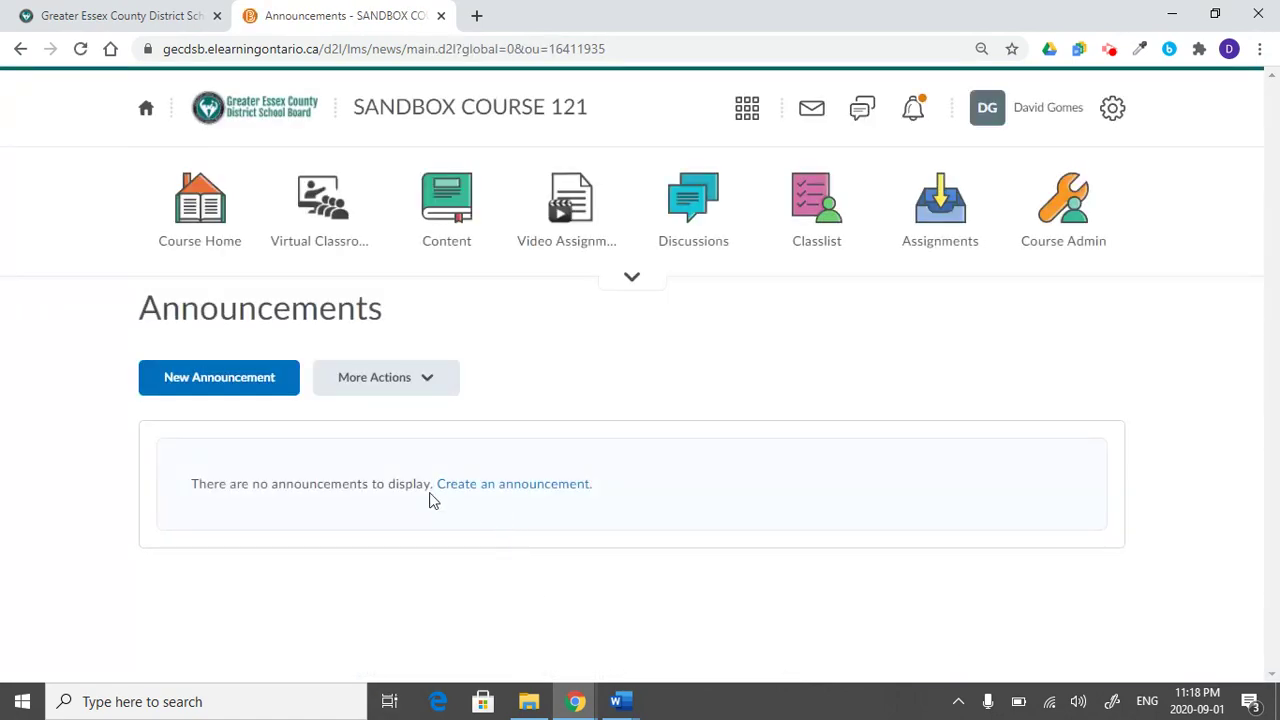
pyautogui.click(469, 113)
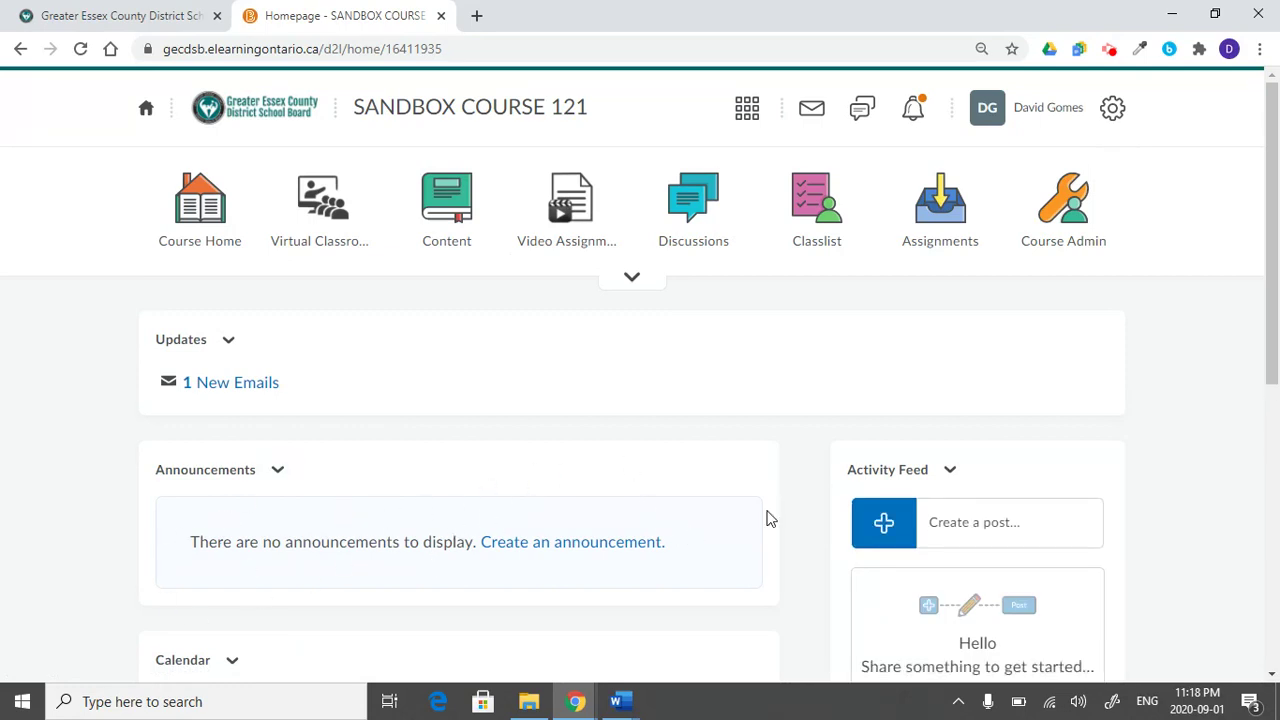
# - Start a Message post in the Activity Feed and turn off Allow Comments
pyautogui.scroll(-2, 1040, 415)
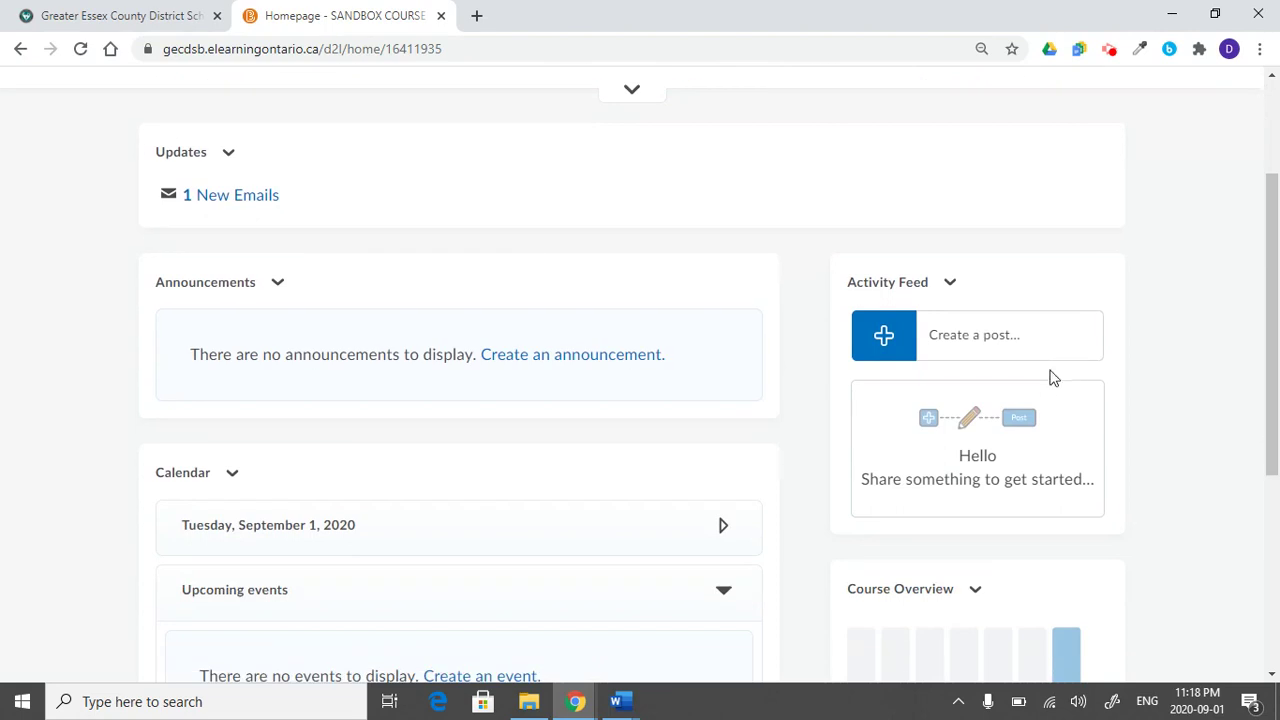
pyautogui.click(987, 340)
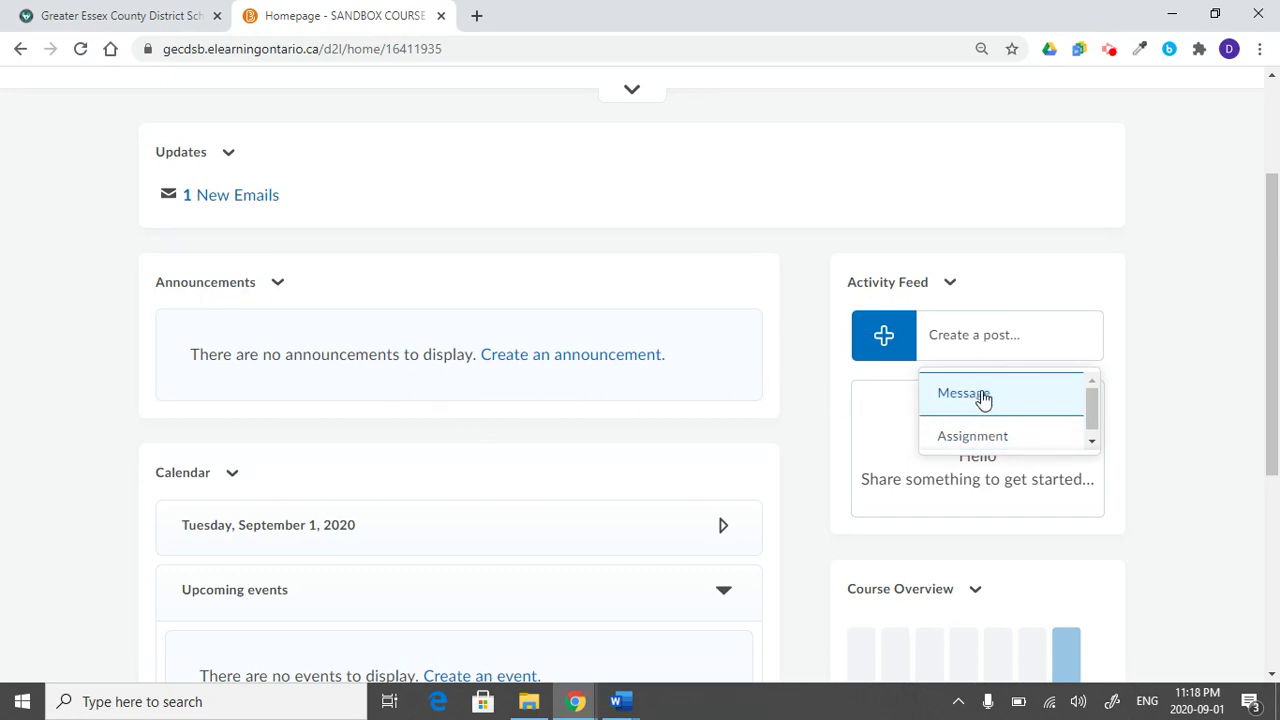
pyautogui.click(983, 399)
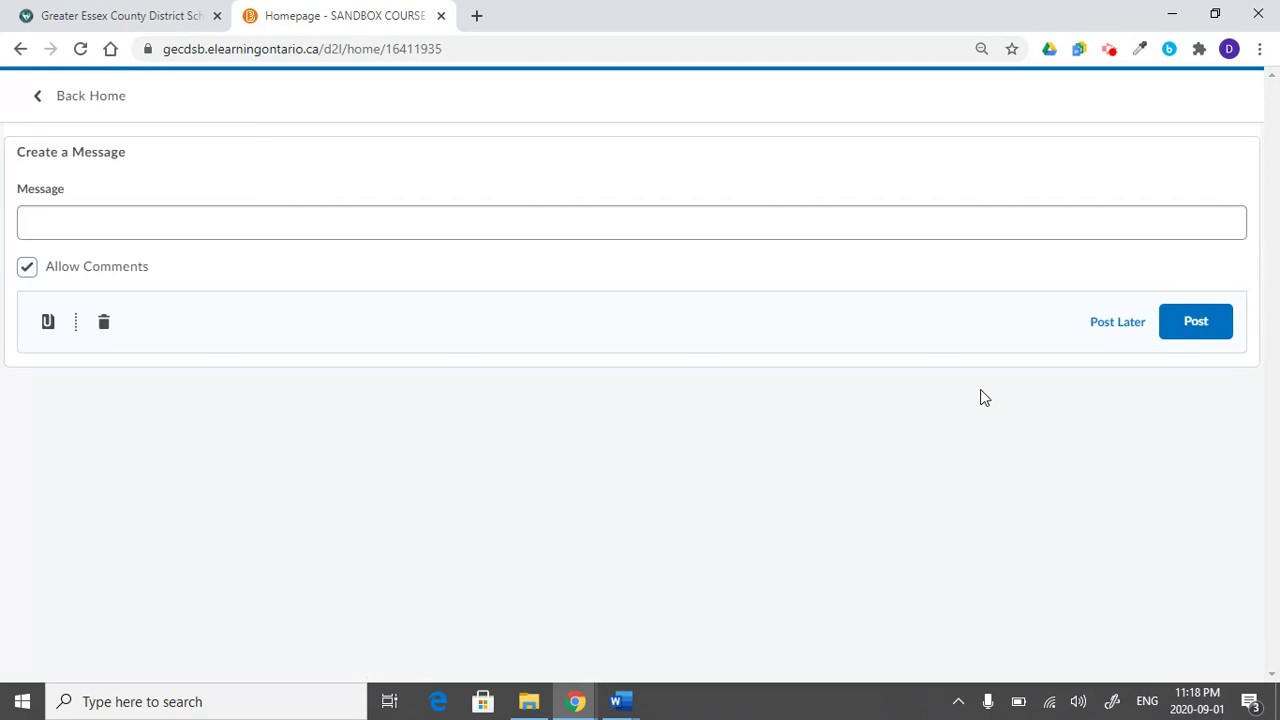
pyautogui.click(763, 220)
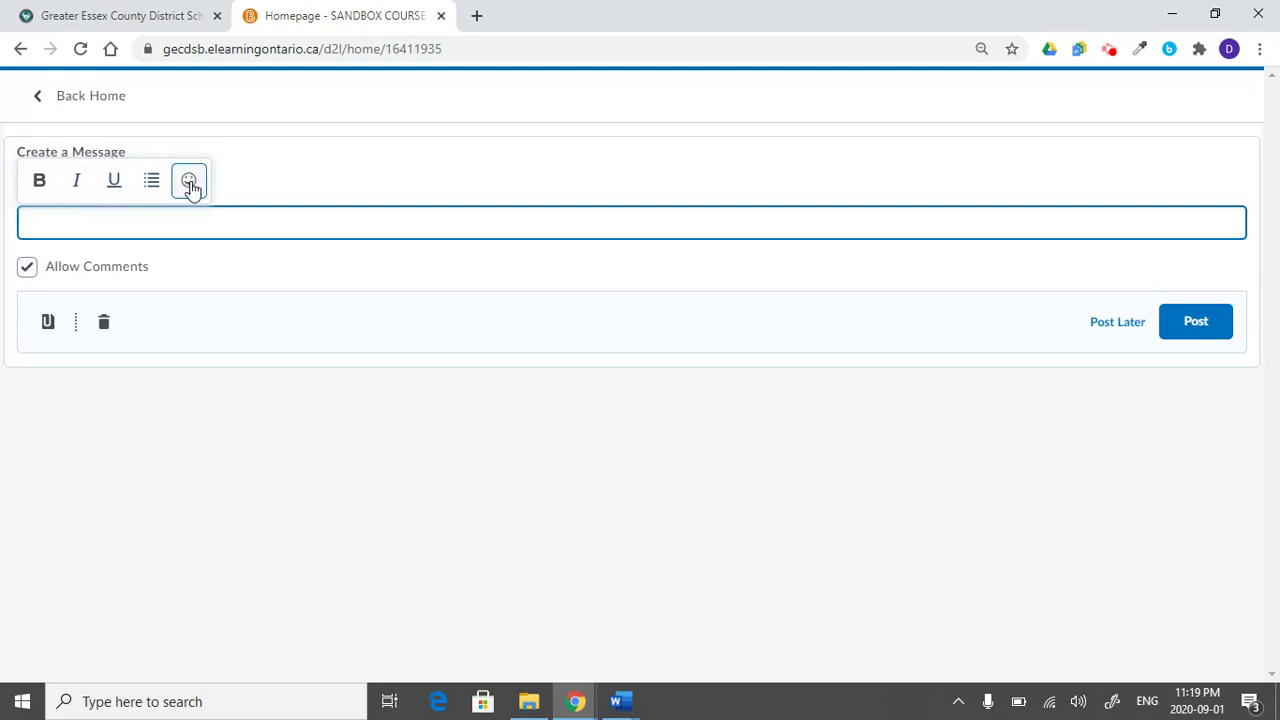
pyautogui.click(30, 272)
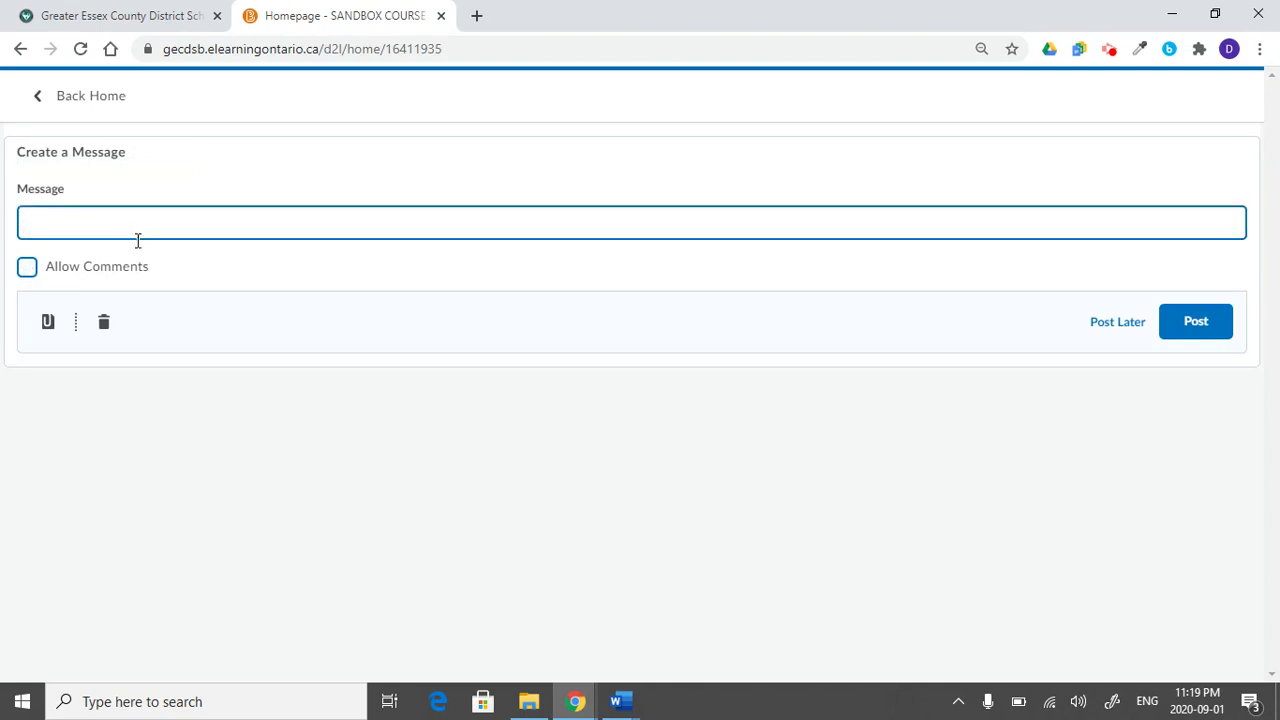
# - Look over the attachment options for the message and go back to the course homepage without posting
pyautogui.click(50, 335)
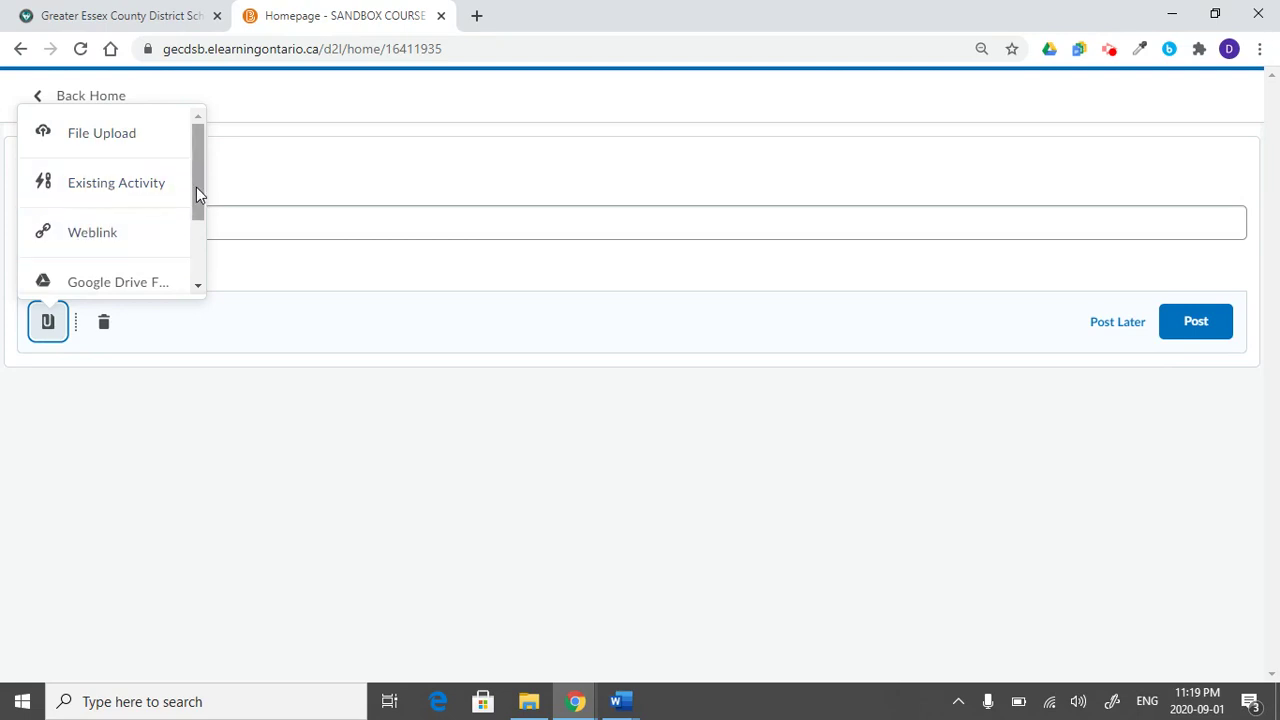
pyautogui.moveTo(196, 187); pyautogui.dragTo(179, 242)
pyautogui.scroll(-1, 179, 250)
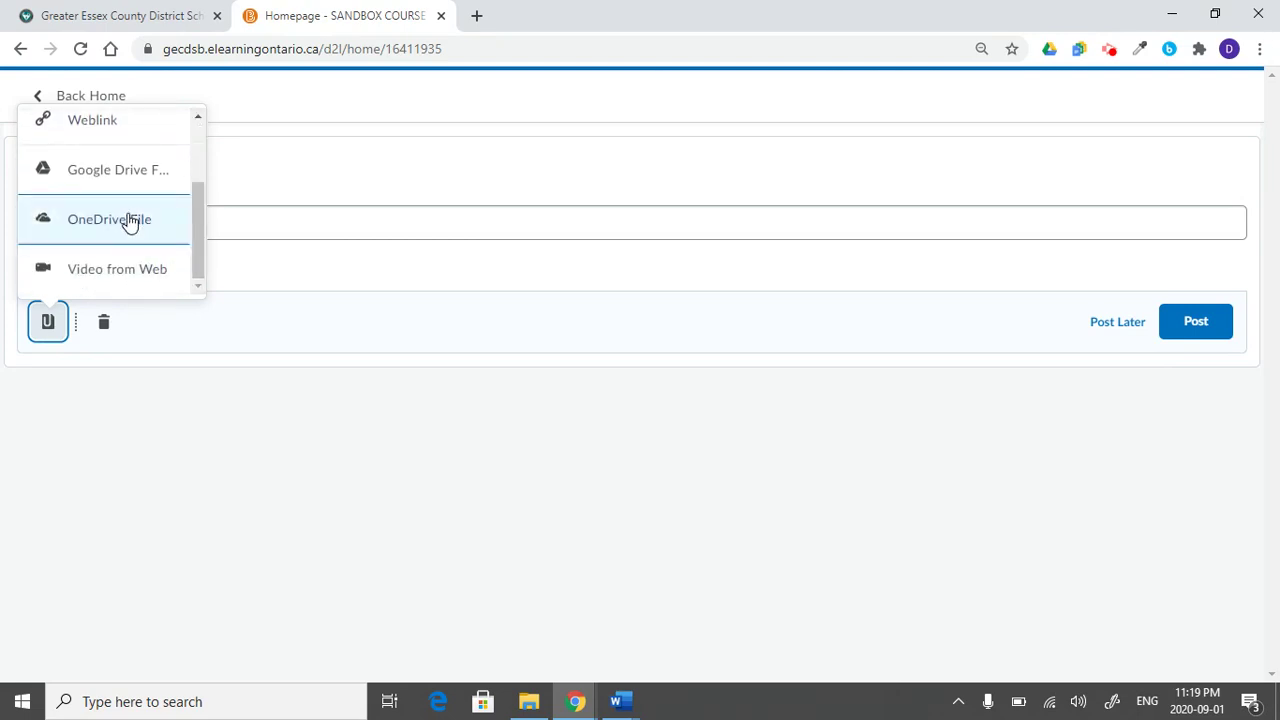
pyautogui.click(966, 331)
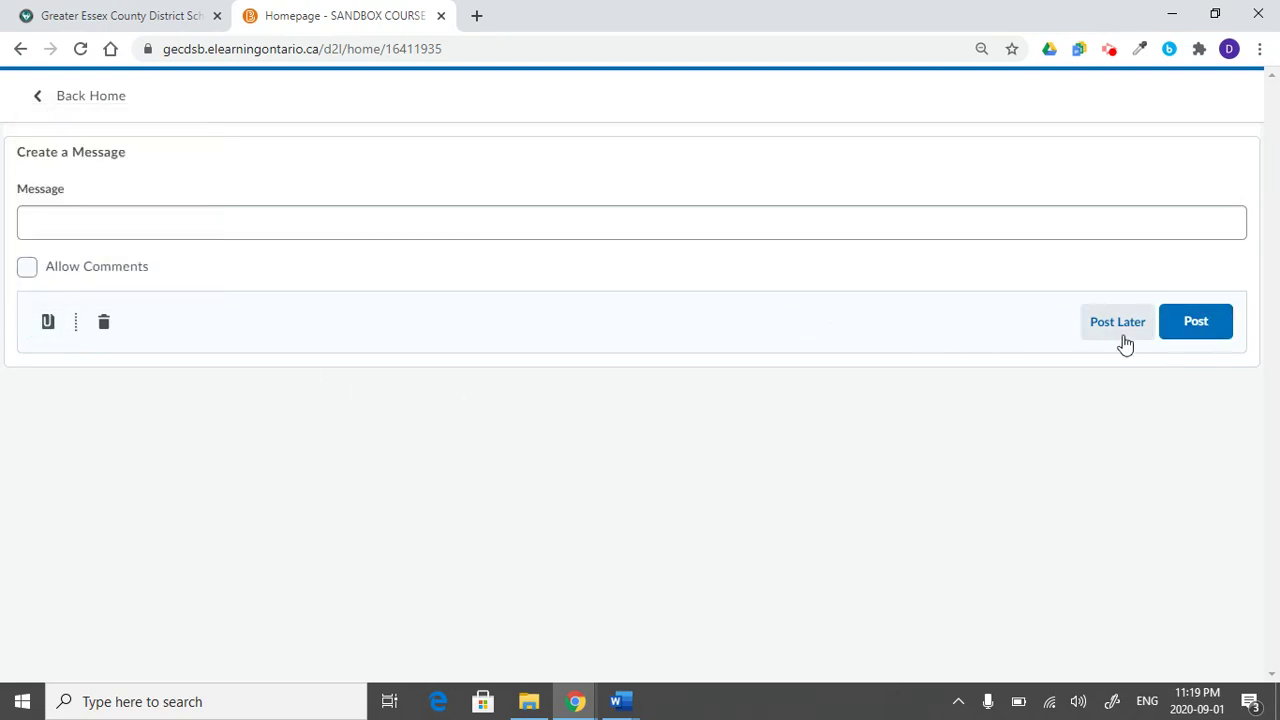
pyautogui.click(57, 96)
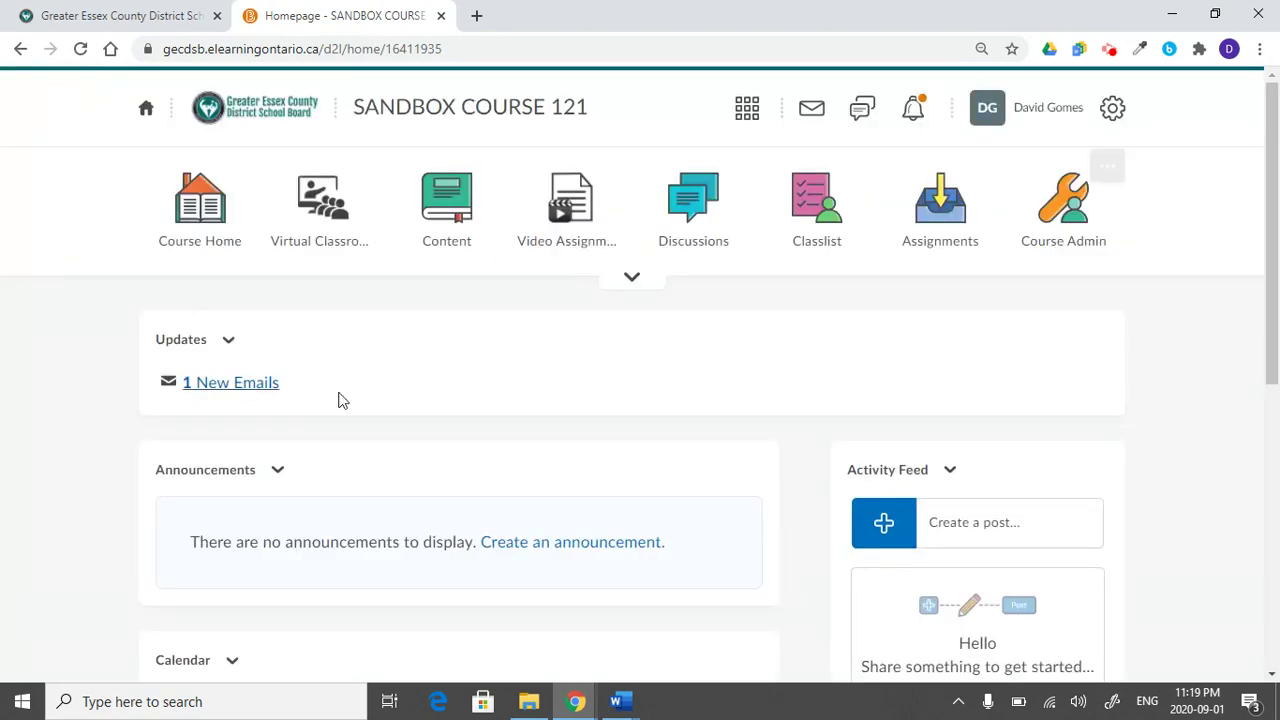